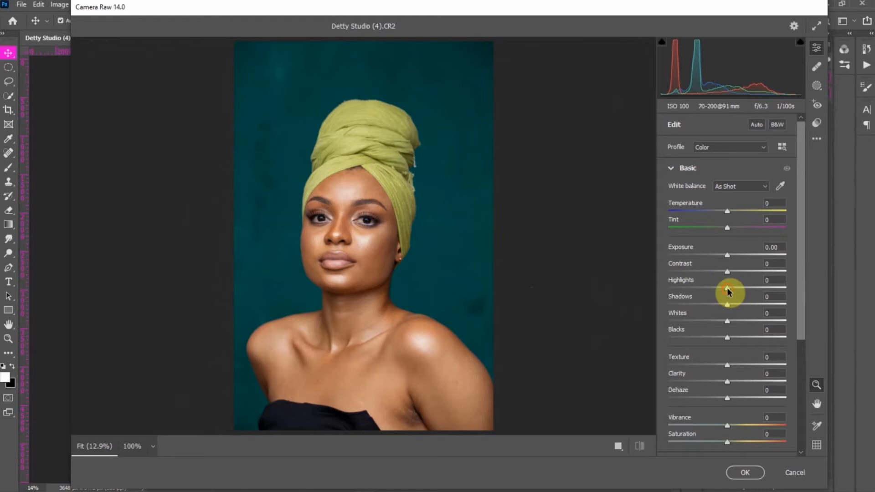
Step: Reduce the portrait's Highlights to -64 and its Whites to -43 in Camera Raw
left_click_drag(709, 287, 682, 292)
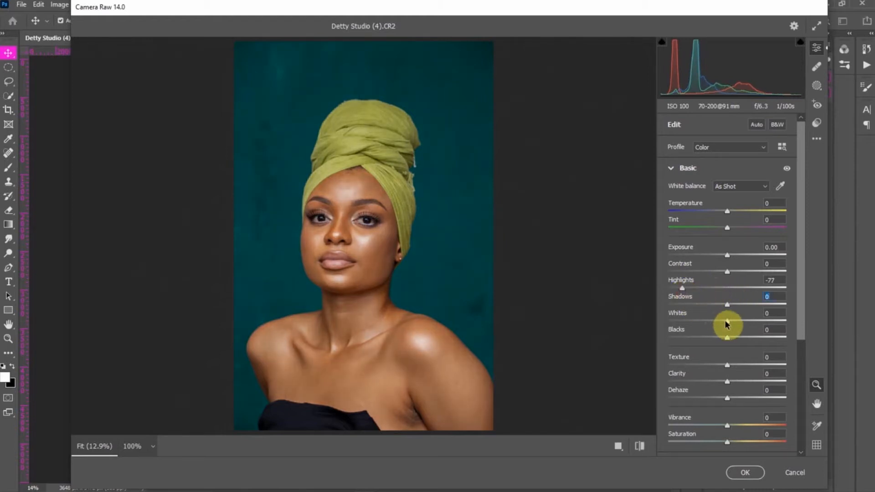
left_click_drag(728, 322, 700, 322)
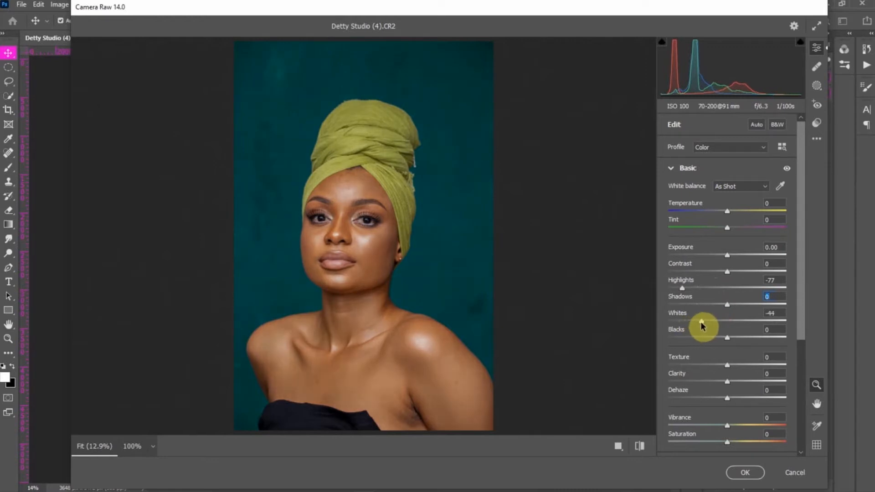
left_click_drag(702, 322, 702, 323)
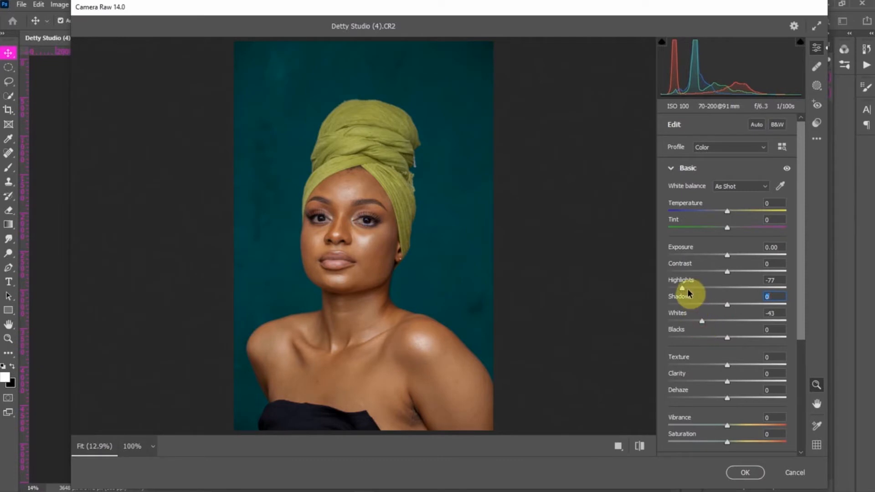
left_click_drag(687, 292, 690, 293)
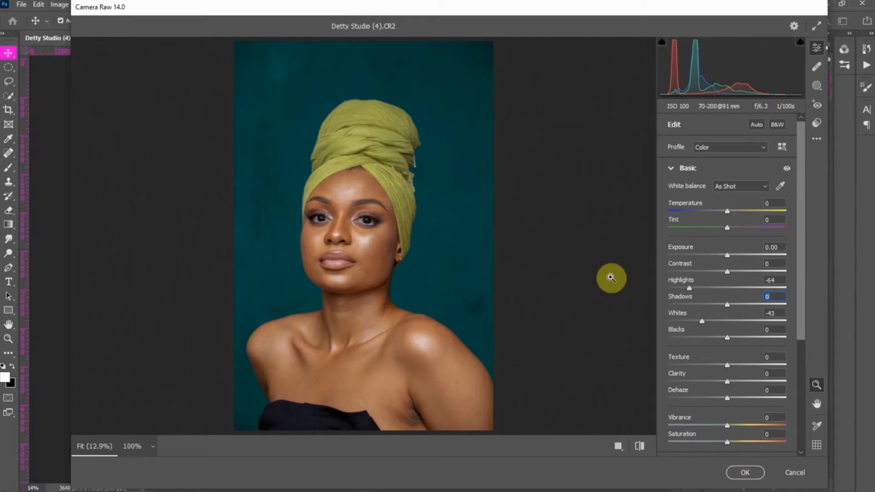
Step: Lower the Whites slightly more after a before/after comparison, and apply the Camera Raw adjustments
left_click(634, 448)
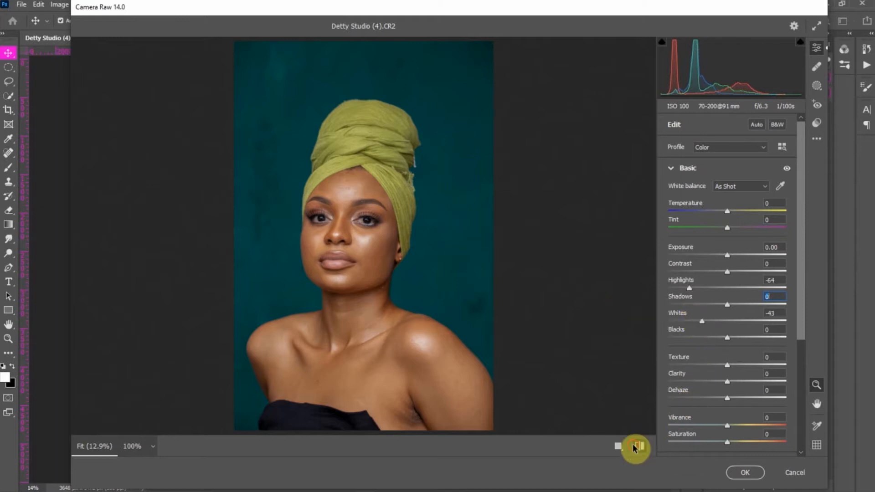
left_click(634, 448)
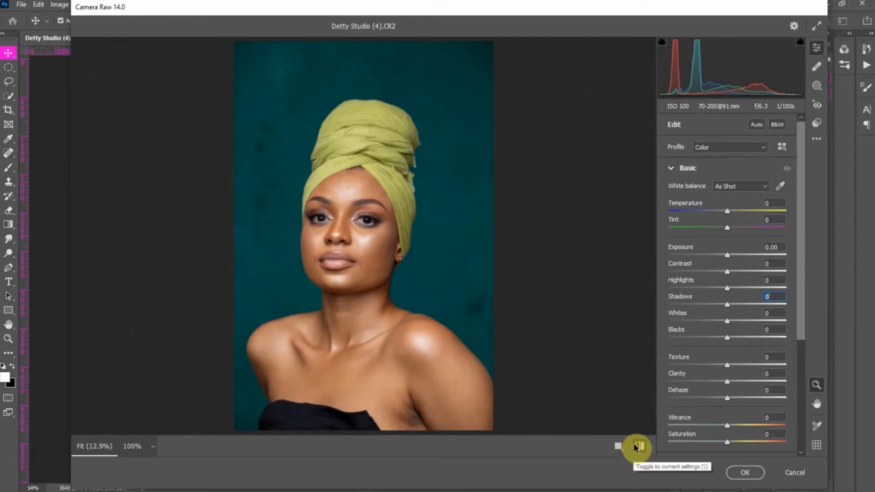
left_click(639, 446)
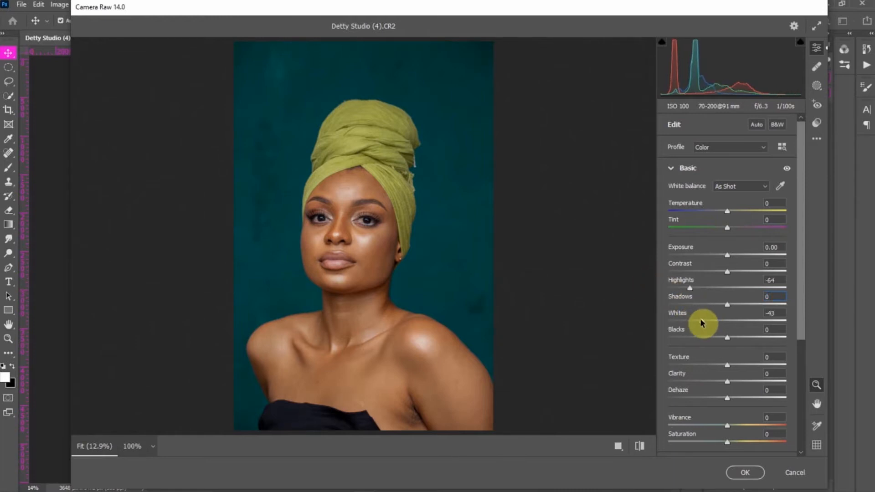
left_click_drag(701, 323, 698, 323)
left_click(740, 471)
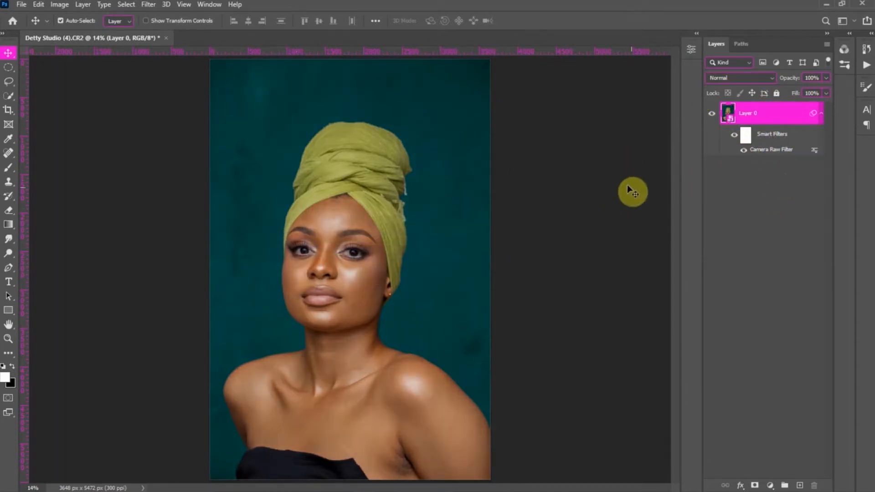
Step: Create two rasterized copies of Layer 0 above the original
key("ctrl+j")
right_click(759, 121)
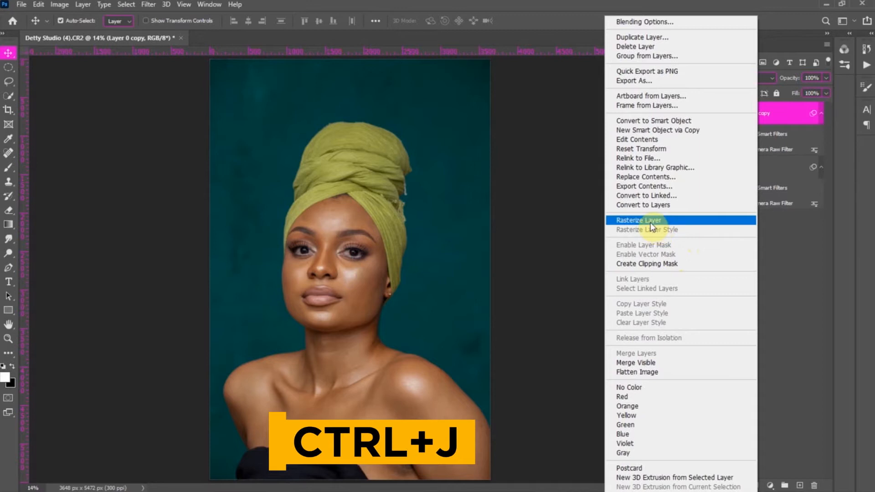
left_click(647, 221)
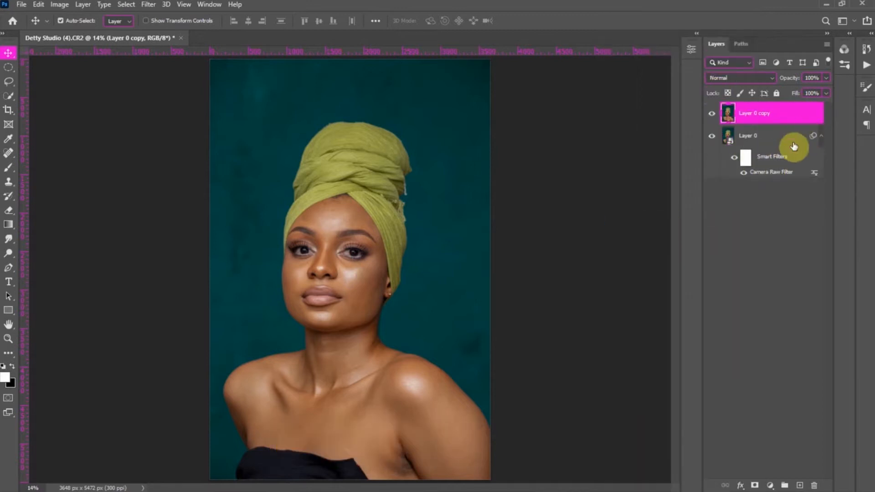
key("ctrl+j")
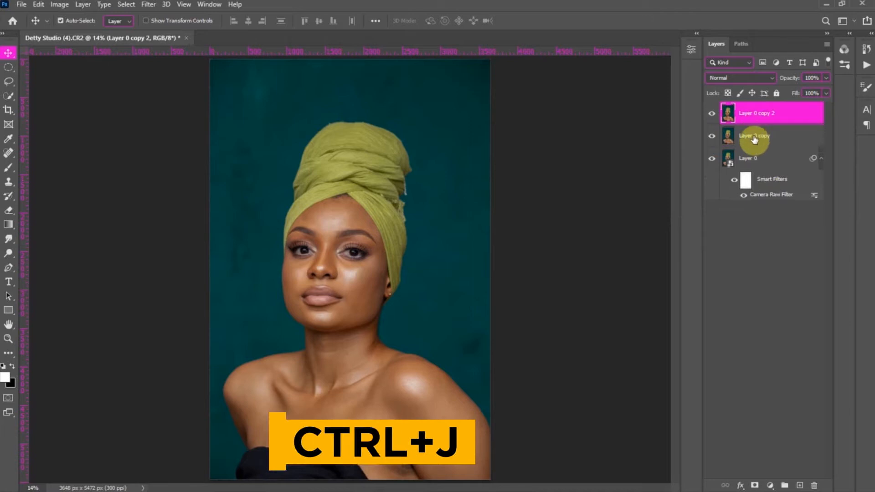
Step: Rename the lower rasterized copy as "color" and the upper one as "detail"
double_click(754, 136)
type("color")
key("Return")
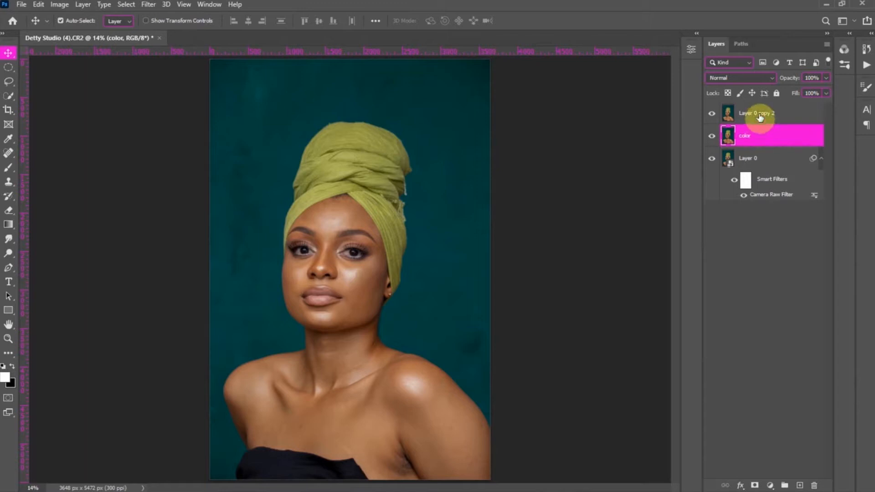
double_click(759, 113)
type("detai")
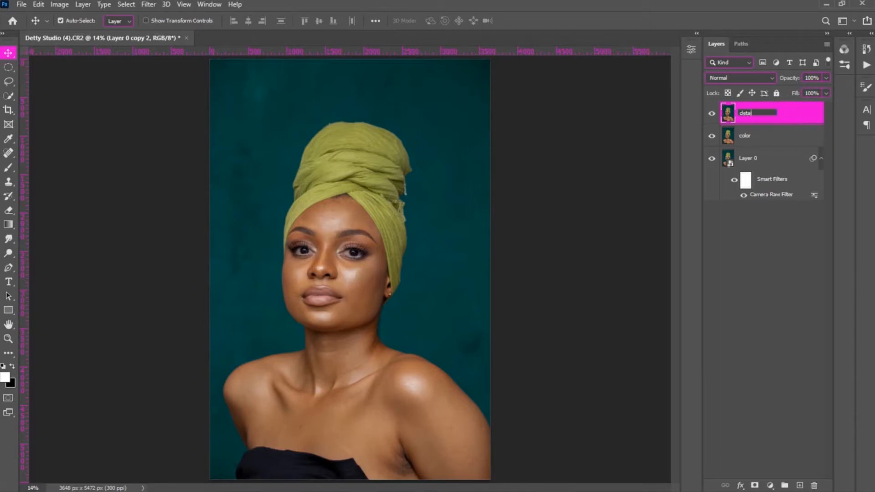
type("l")
key("Return")
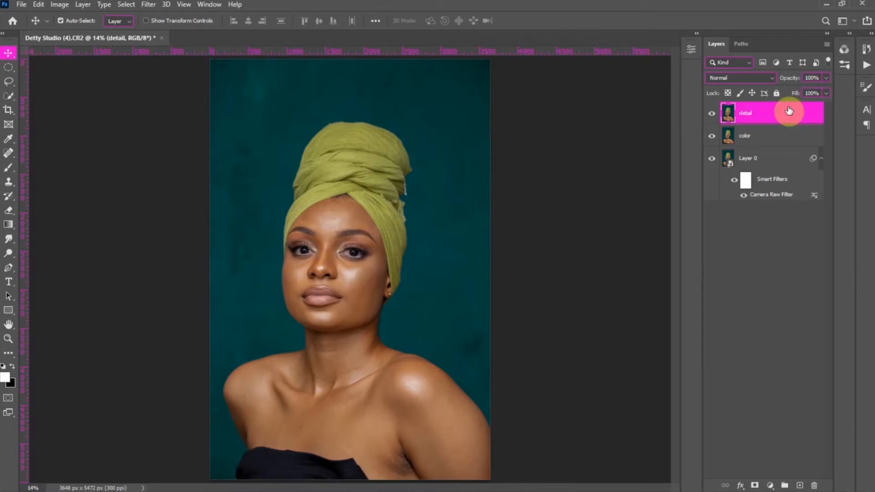
Step: Hide the detail layer and open the Gaussian Blur filter for the color layer
left_click(762, 136)
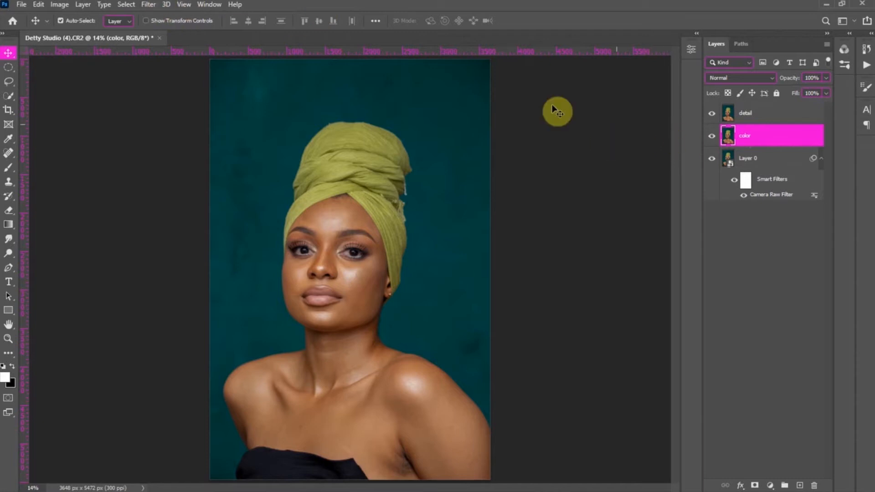
left_click(712, 113)
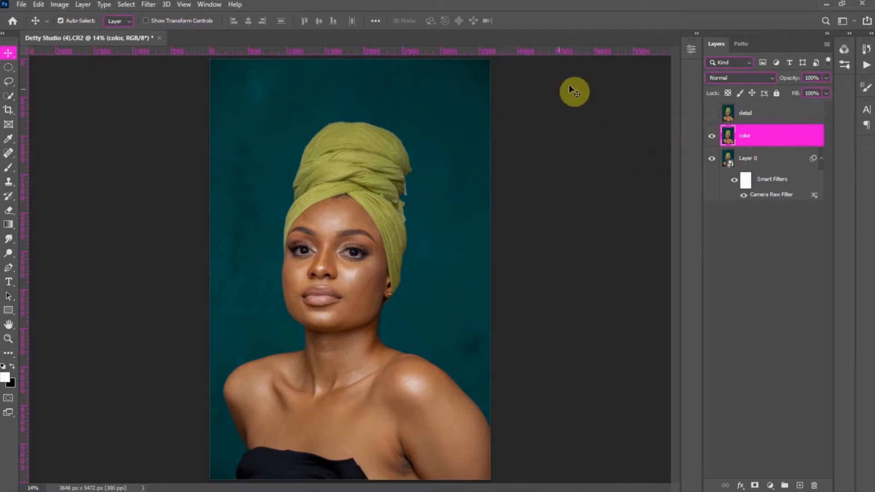
left_click(148, 5)
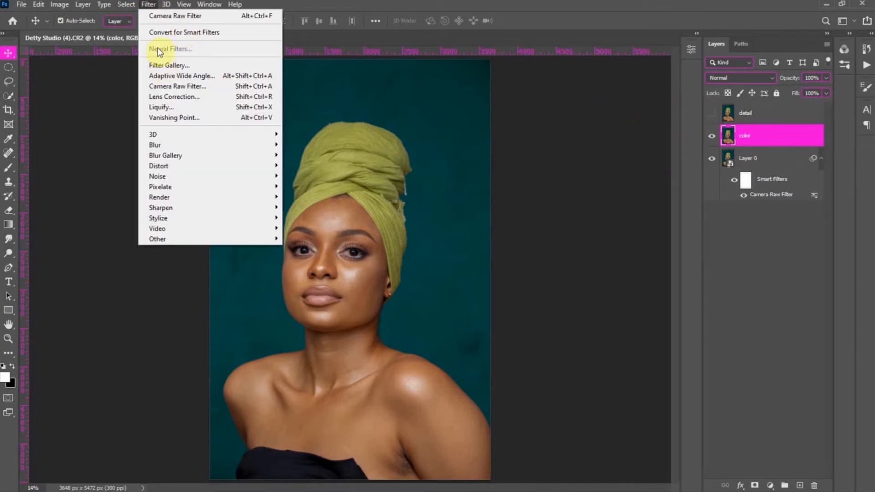
mouse_move(255, 145)
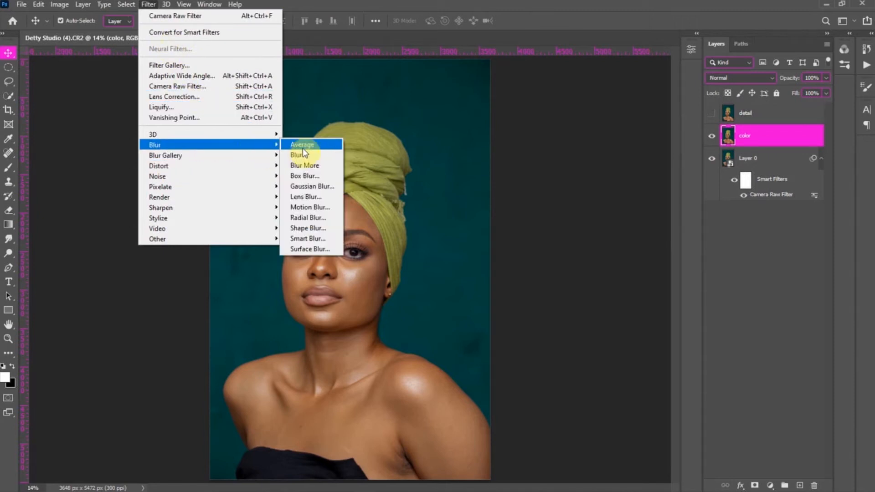
left_click(303, 185)
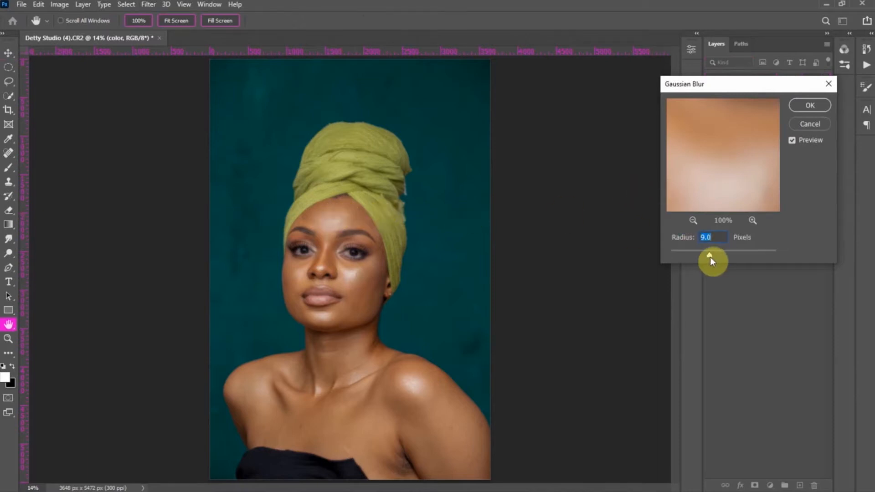
Step: Set the blur radius to 0.1 pixels and examine the forehead skin in the filter preview at 50% zoom
left_click_drag(710, 257, 645, 264)
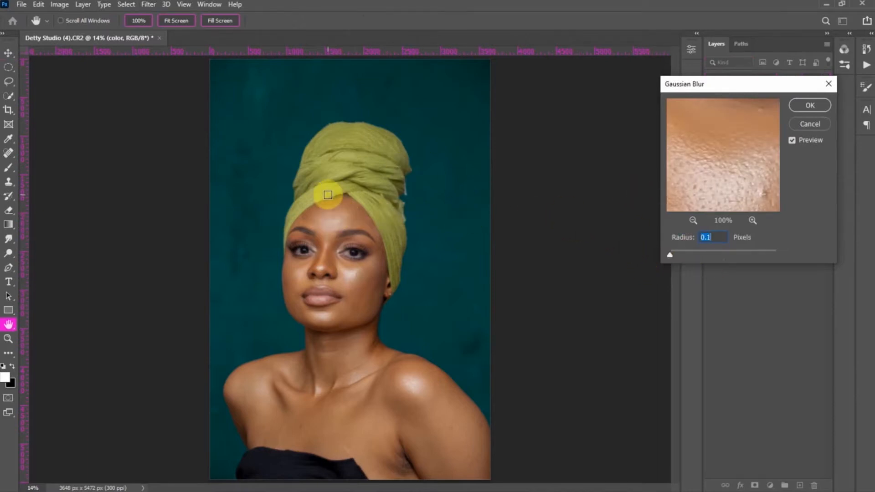
left_click(331, 215)
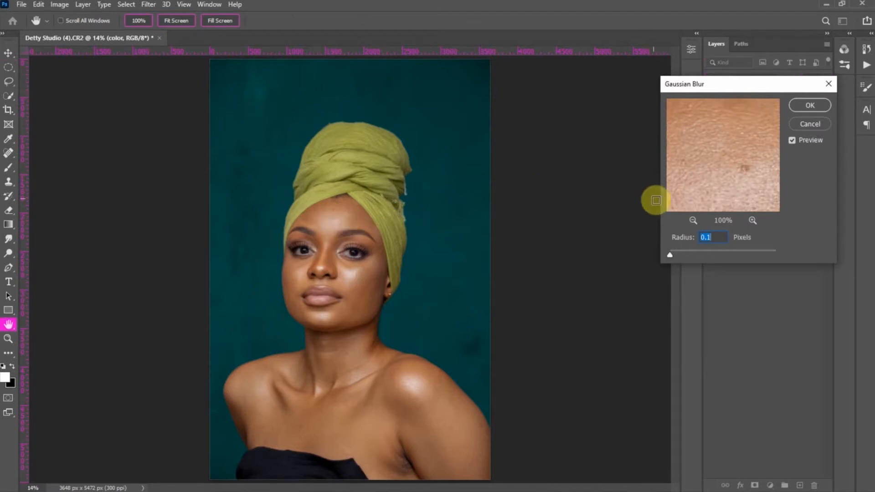
left_click(693, 221)
left_click(694, 221)
left_click(693, 220)
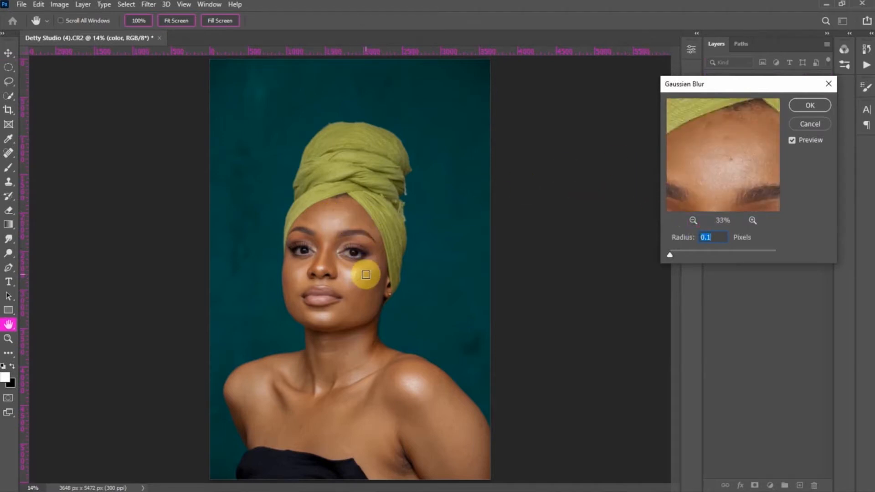
left_click(366, 275)
left_click(333, 223)
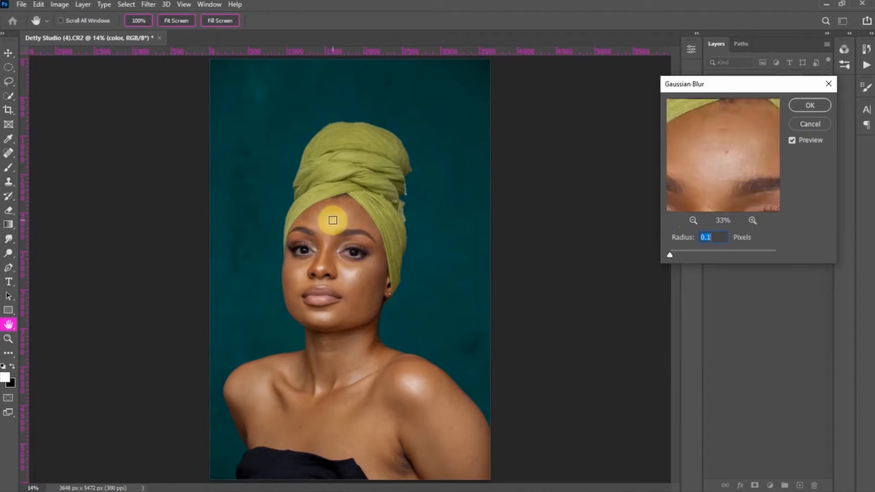
left_click(337, 206)
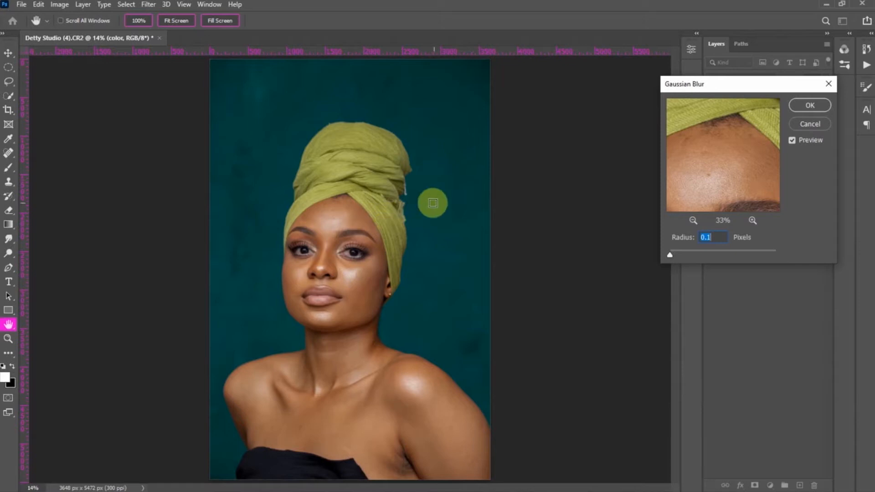
left_click(336, 215)
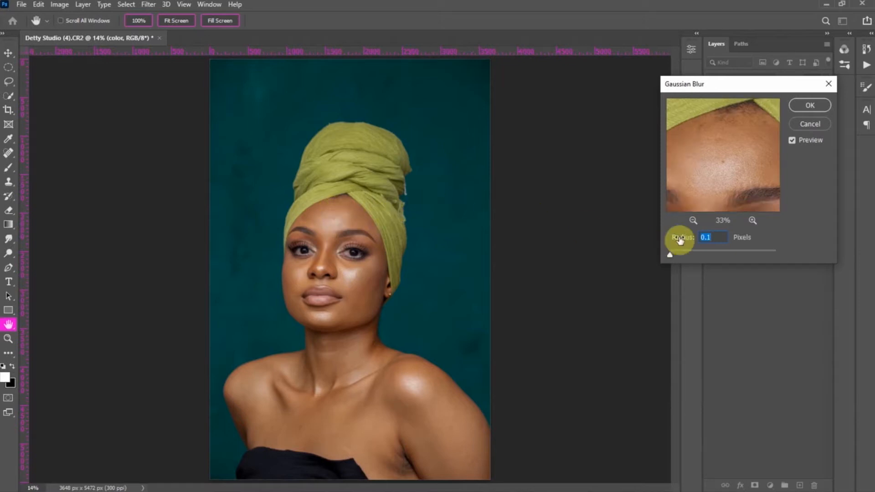
left_click(751, 220)
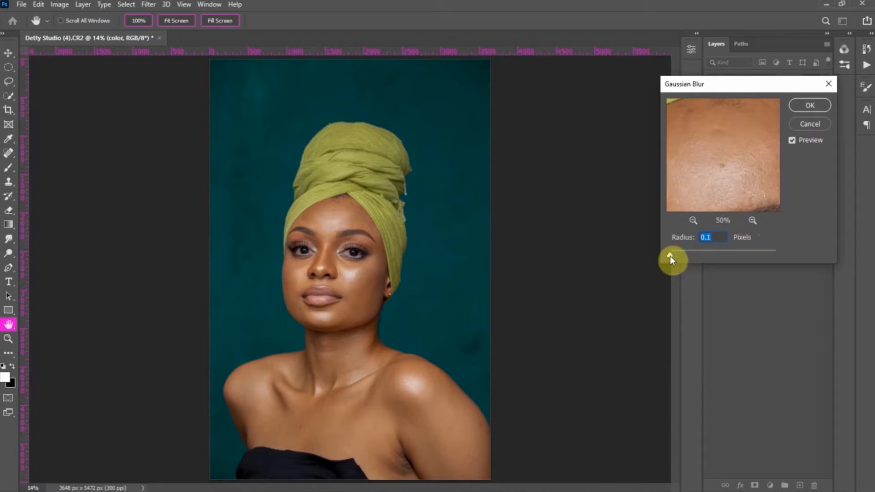
Step: Apply the Gaussian Blur to the color layer with a radius of 8.0 pixels
left_click_drag(671, 253, 686, 253)
left_click(707, 255)
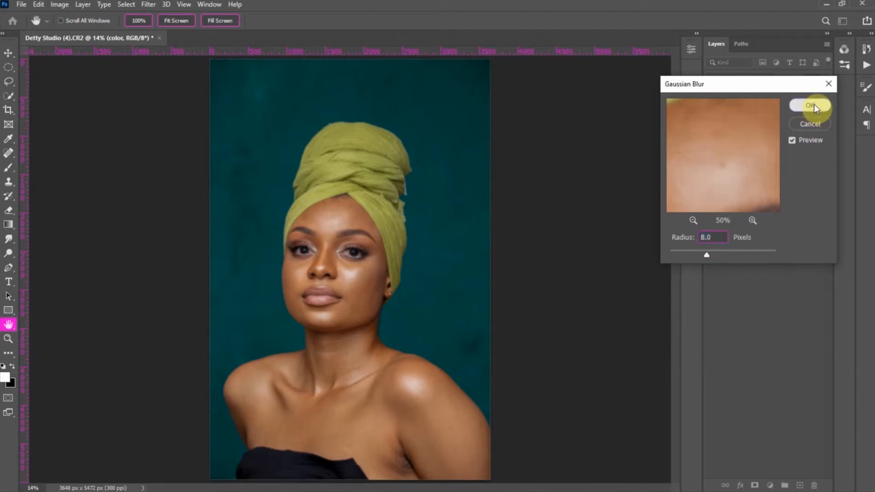
left_click(814, 106)
Step: Make the detail layer visible again and select it for editing
left_click(710, 114)
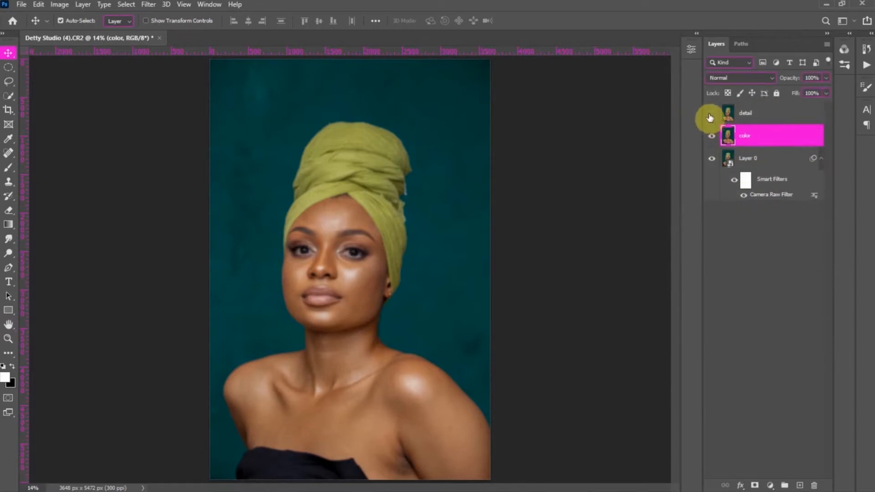
left_click(712, 114)
left_click(743, 114)
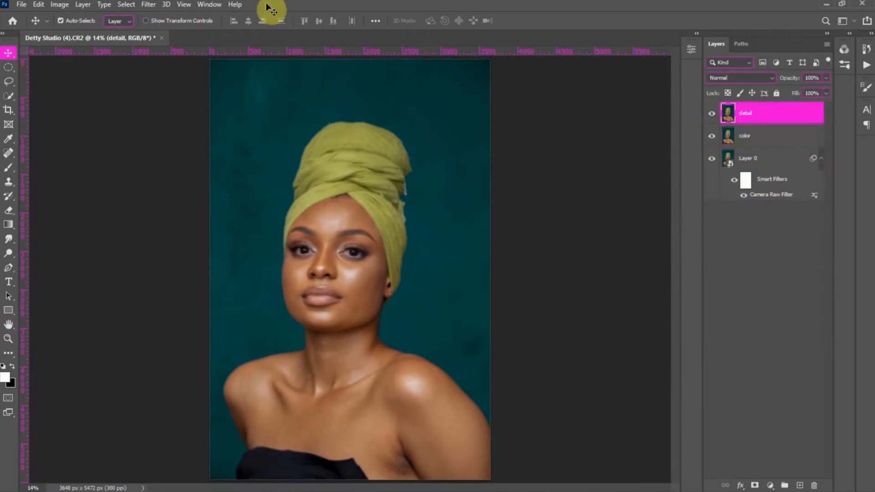
Step: Apply the color layer's RGB image to the detail layer with Subtract, scale 2 and offset 128, and set its blend mode to Linear Light
left_click(66, 5)
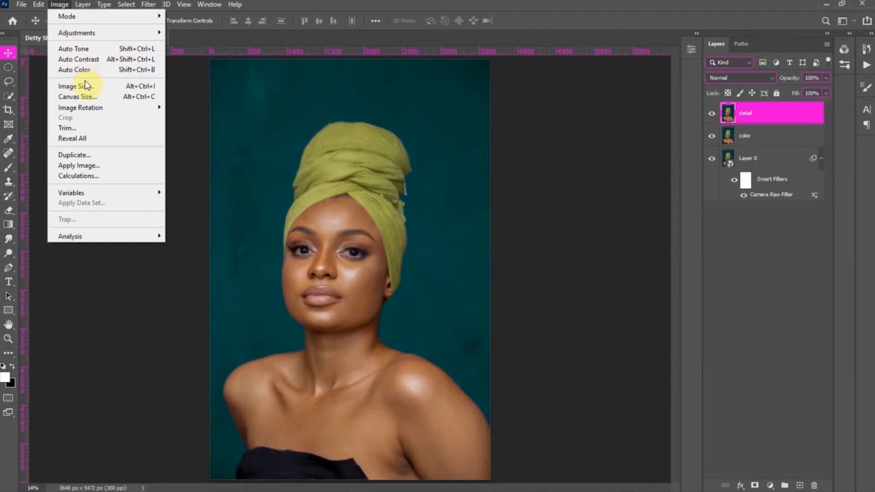
left_click(80, 165)
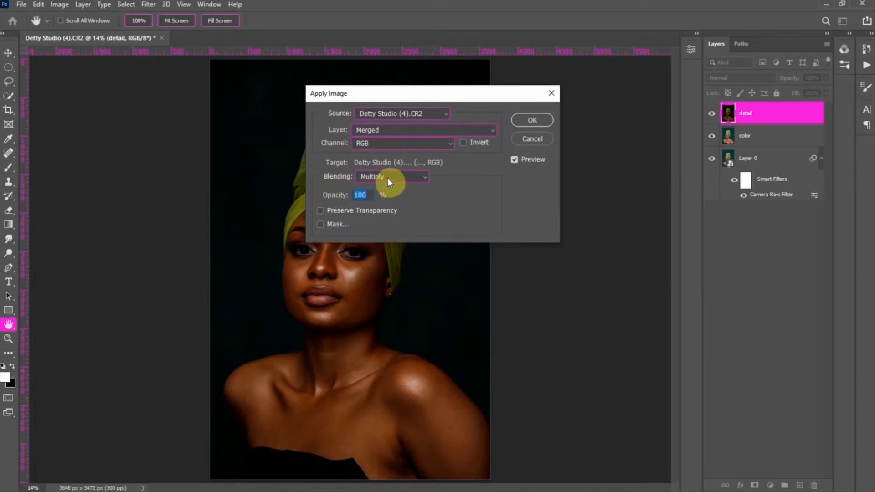
left_click(389, 177)
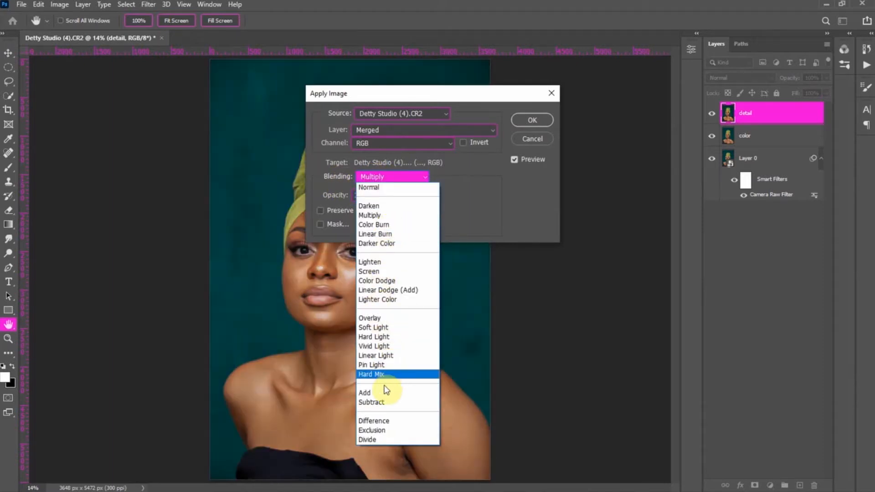
left_click(376, 403)
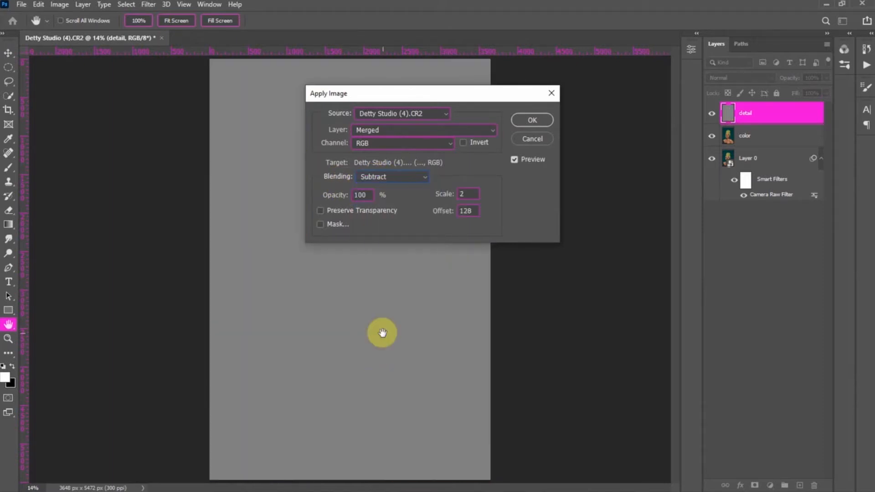
left_click(384, 131)
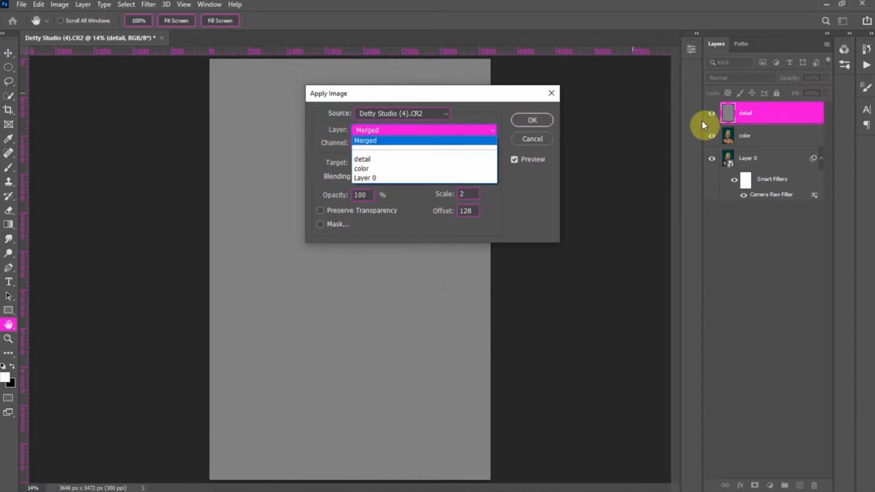
left_click(362, 169)
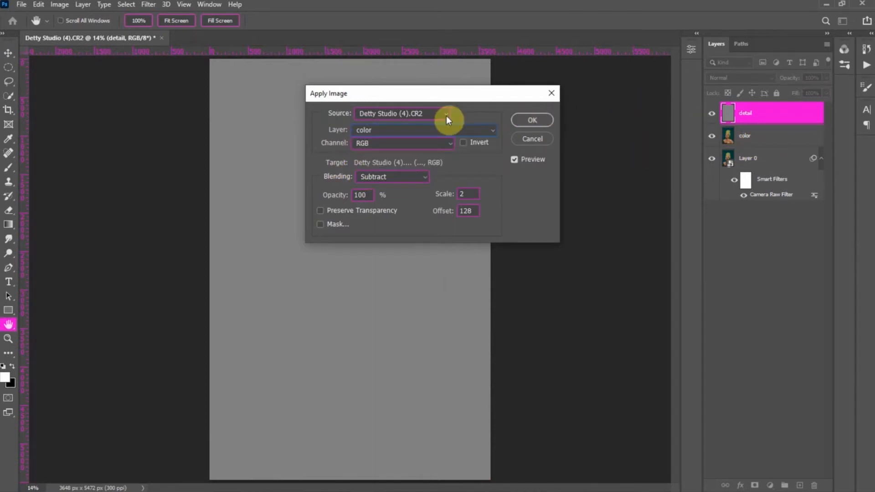
left_click(535, 119)
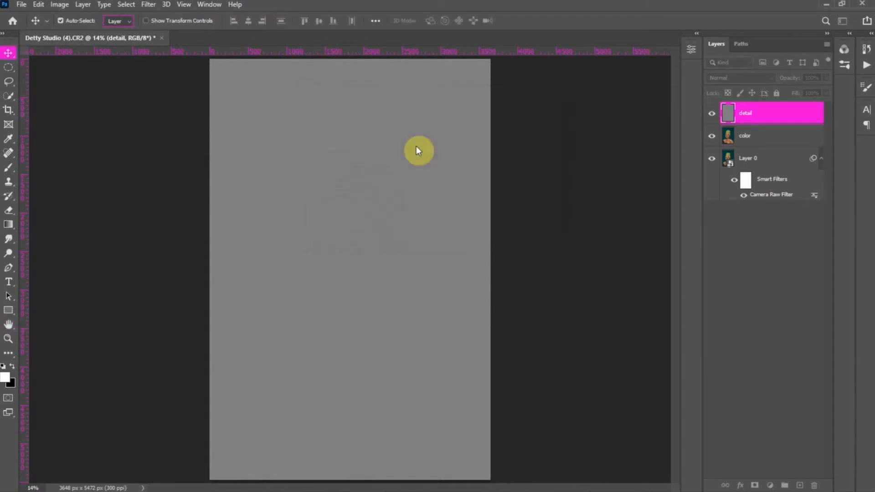
left_click(747, 78)
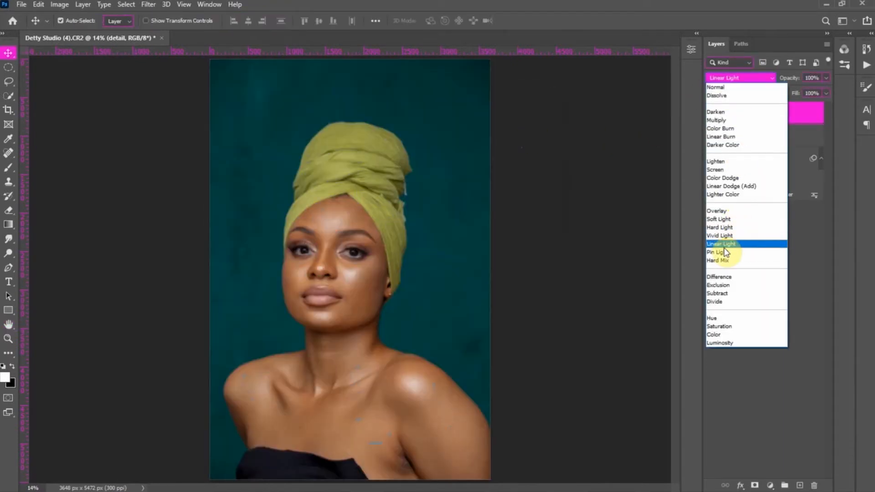
left_click(725, 246)
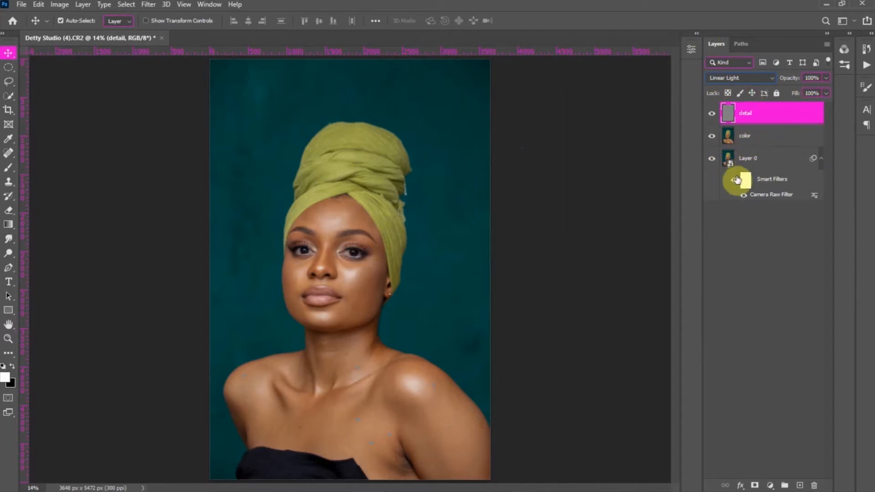
Step: Group the detail and color layers and name the group "frequency separation"
left_click(764, 138, "shift")
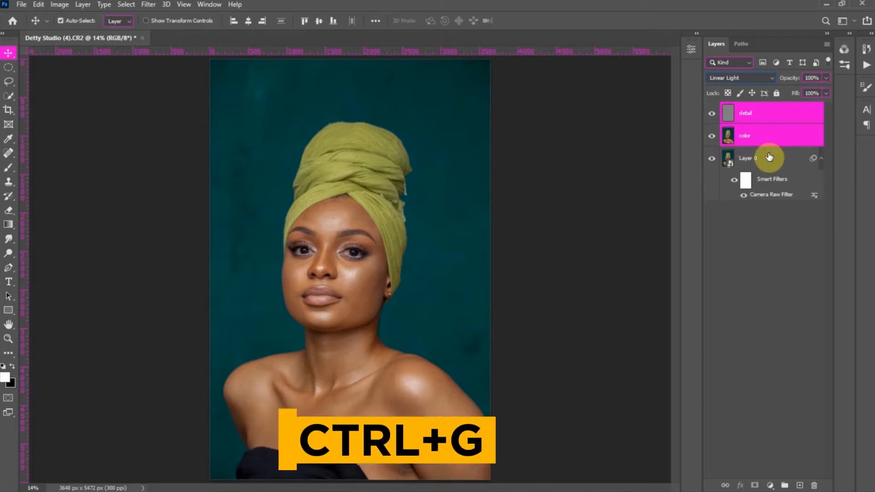
left_click(753, 119)
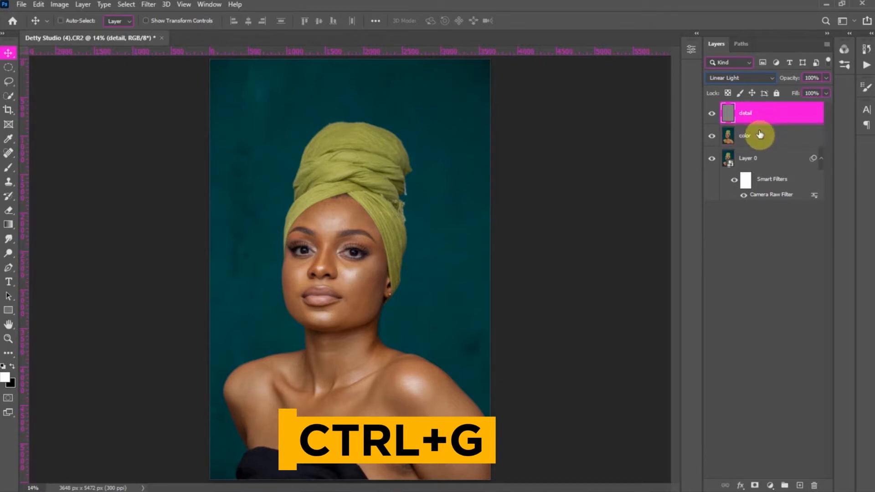
left_click(759, 136, "shift")
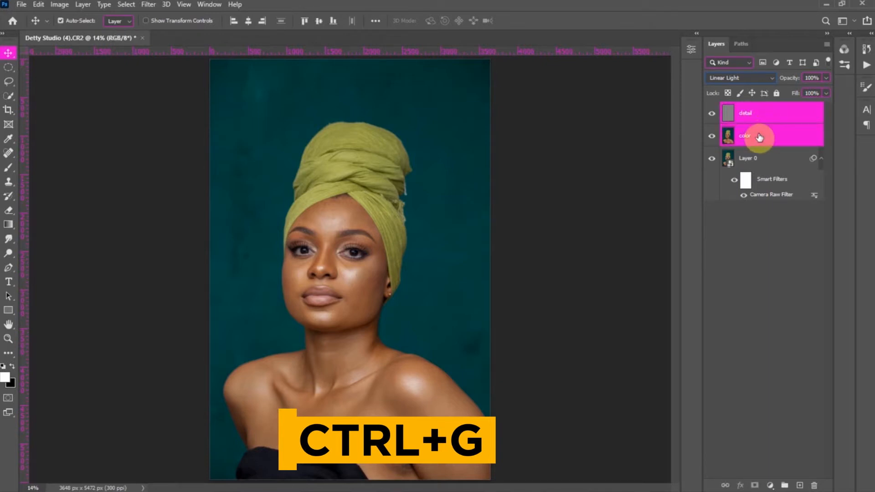
key("ctrl+g")
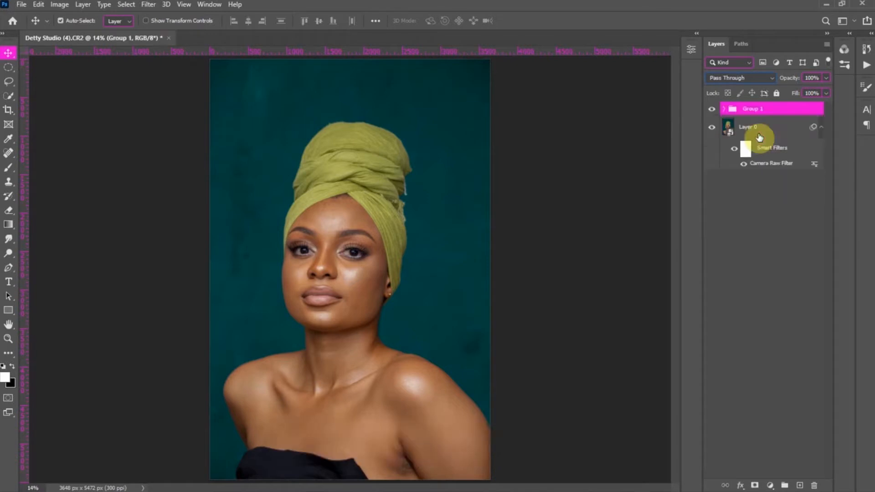
double_click(754, 109)
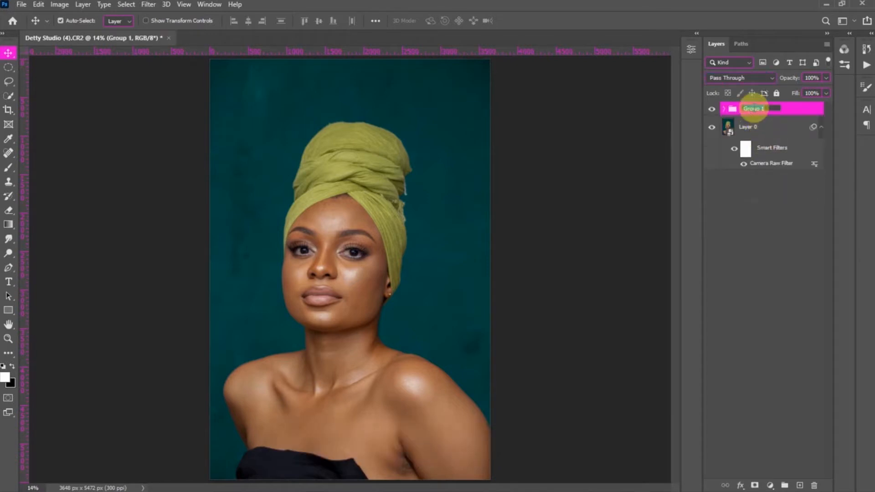
type("freq")
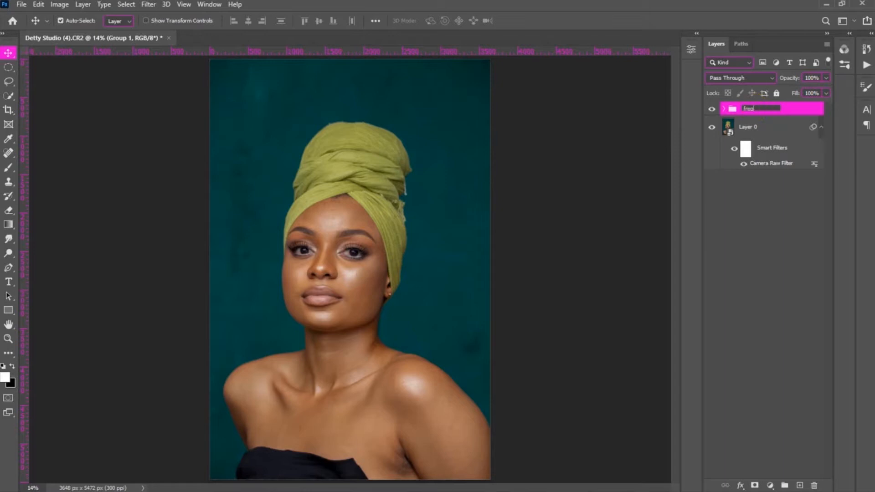
type("uency sel")
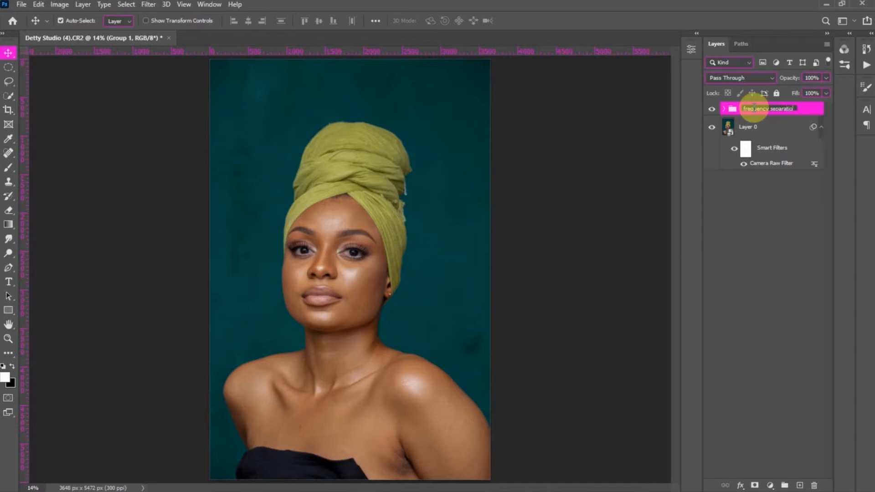
key("Return")
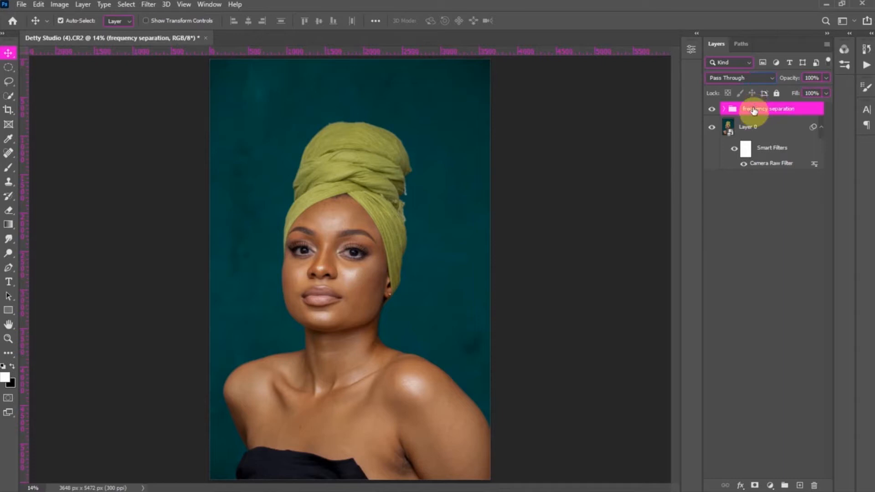
Step: Select the color layer inside the frequency separation group and activate the Mixer Brush
left_click(723, 109)
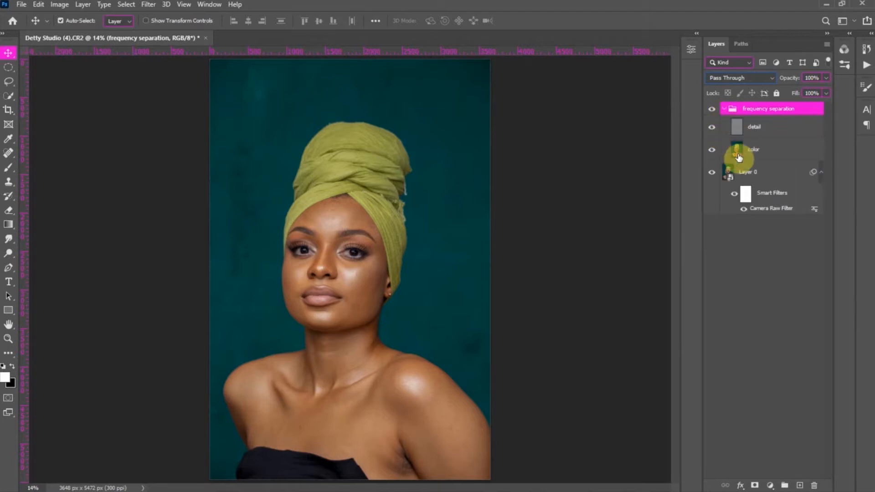
left_click(760, 150)
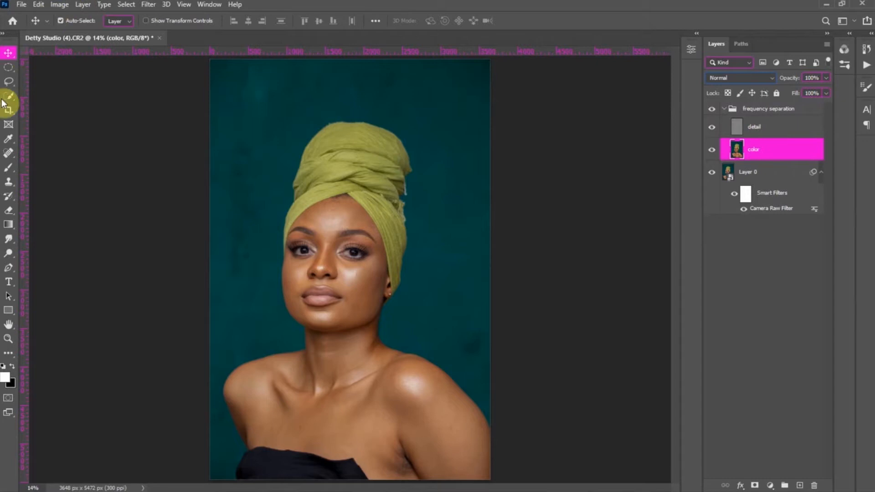
left_click_drag(7, 168, 34, 197)
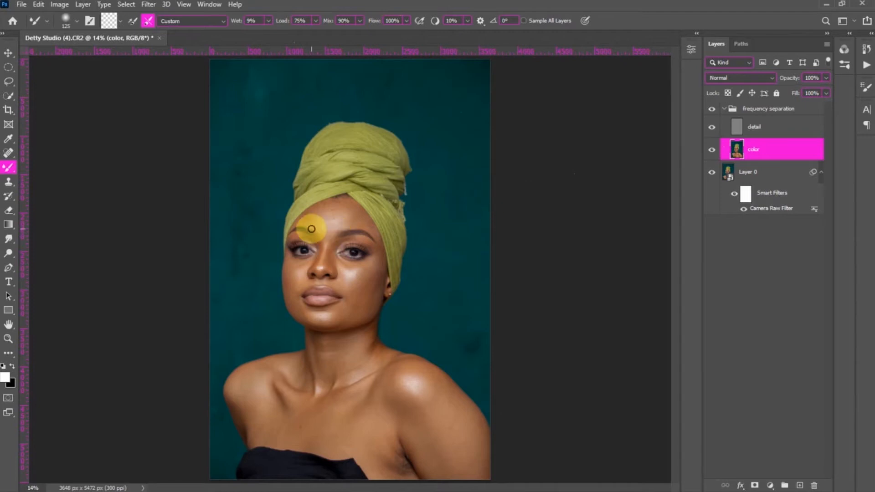
Step: Blend the forehead skin on the color layer with a 175-pixel Mixer Brush while the detail layer is temporarily hidden
scroll(313, 213, "up", 5)
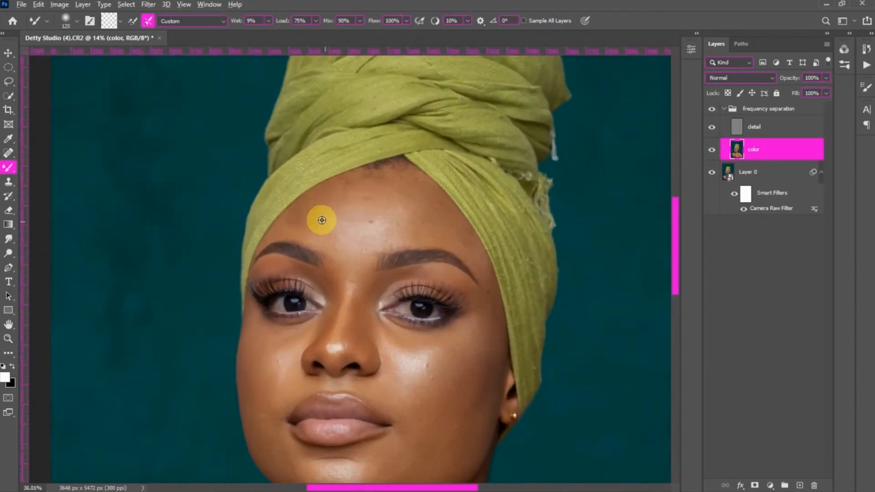
scroll(357, 226, "down", 3)
scroll(363, 166, "up", 4)
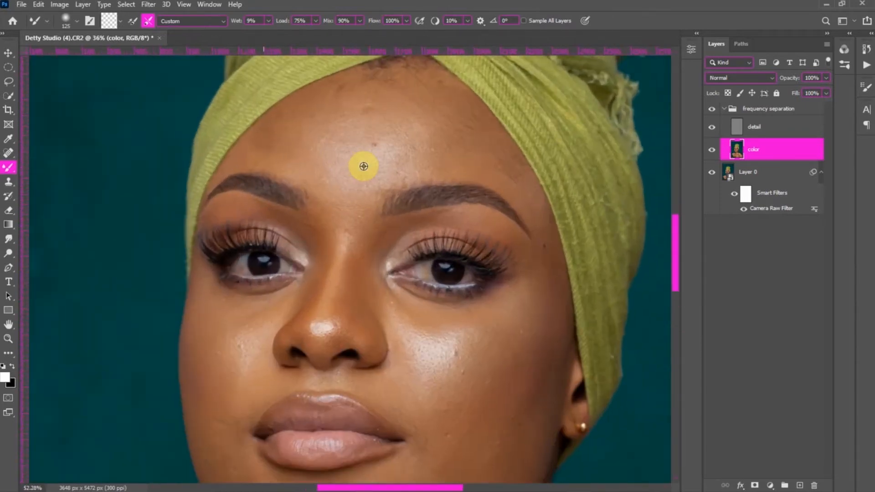
scroll(364, 166, "down", 2)
scroll(364, 166, "up", 2)
scroll(363, 166, "up", 1)
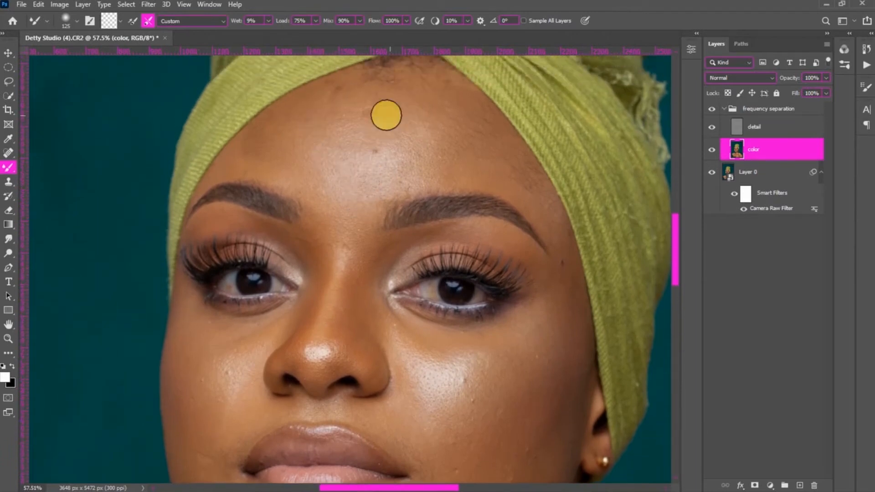
left_click(712, 128)
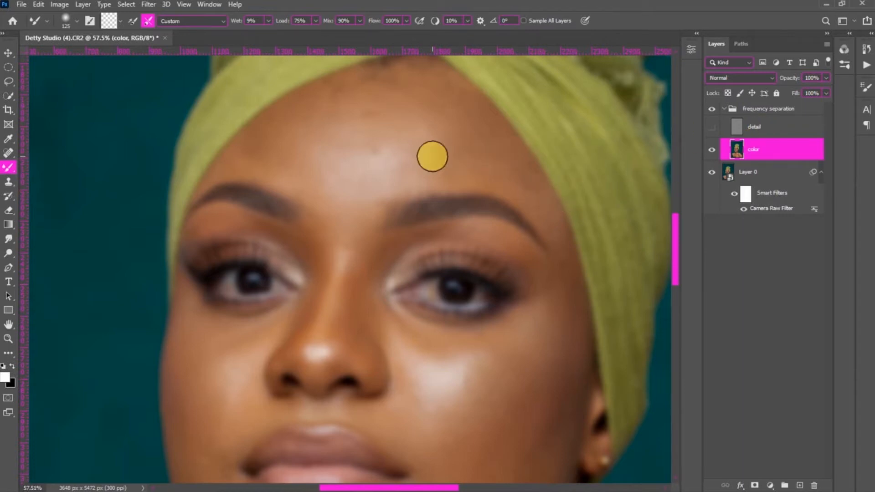
key("bracketright")
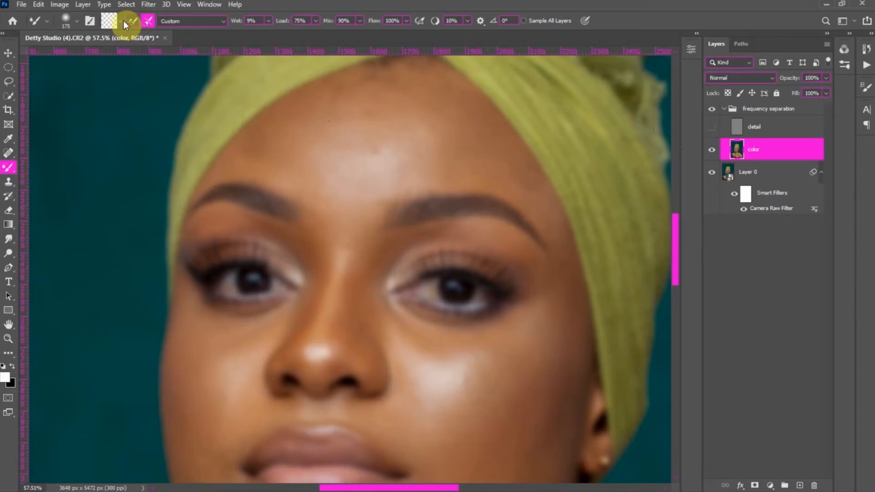
left_click(146, 21)
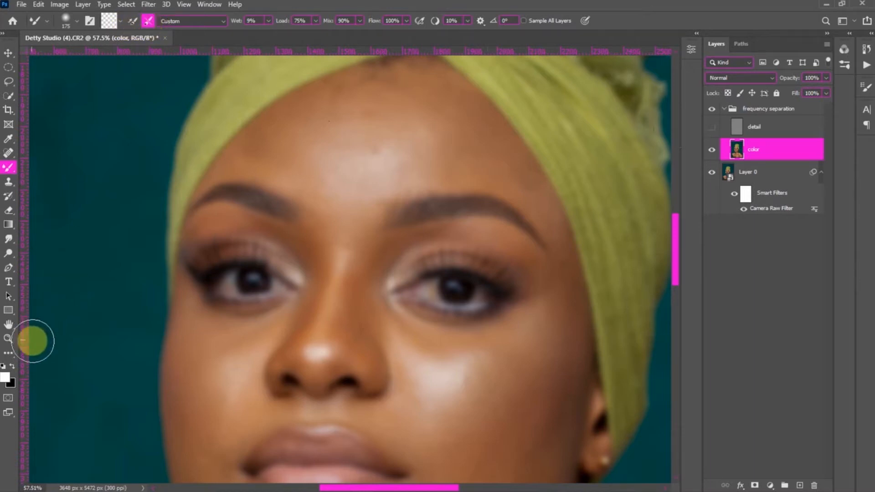
mouse_move(386, 107)
left_mouse_down()
mouse_move(345, 115)
mouse_move(383, 106)
mouse_move(340, 148)
mouse_move(378, 110)
mouse_move(347, 106)
mouse_move(353, 120)
mouse_move(370, 101)
left_mouse_up()
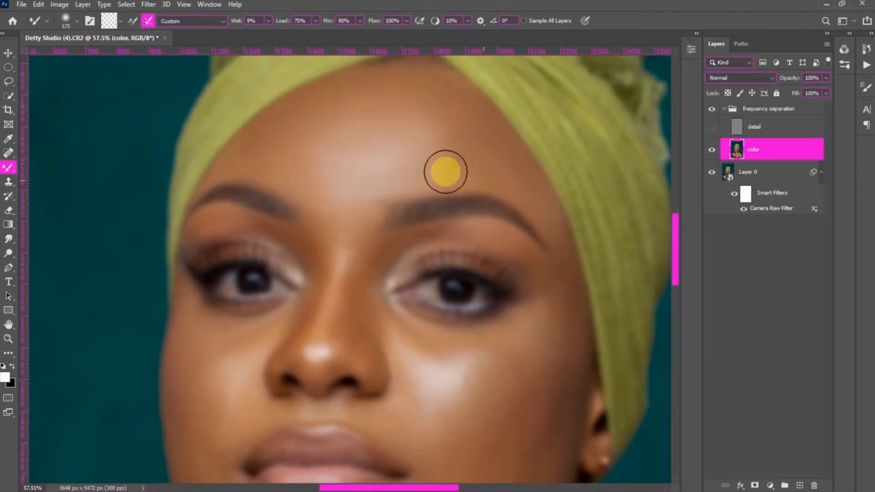
left_click(712, 128)
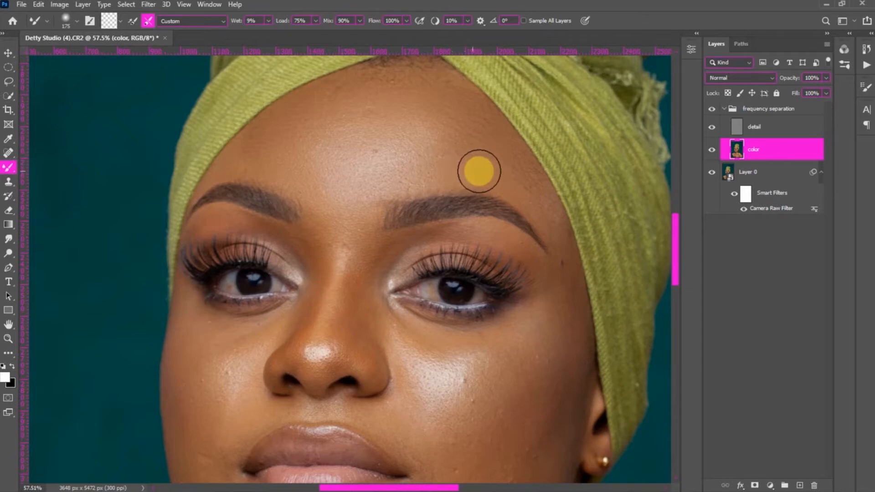
Step: Hide the detail layer and blend the skin around the eyebrow and temple on the color layer, using brush sizes of 100 and 125 pixels
left_click(712, 127)
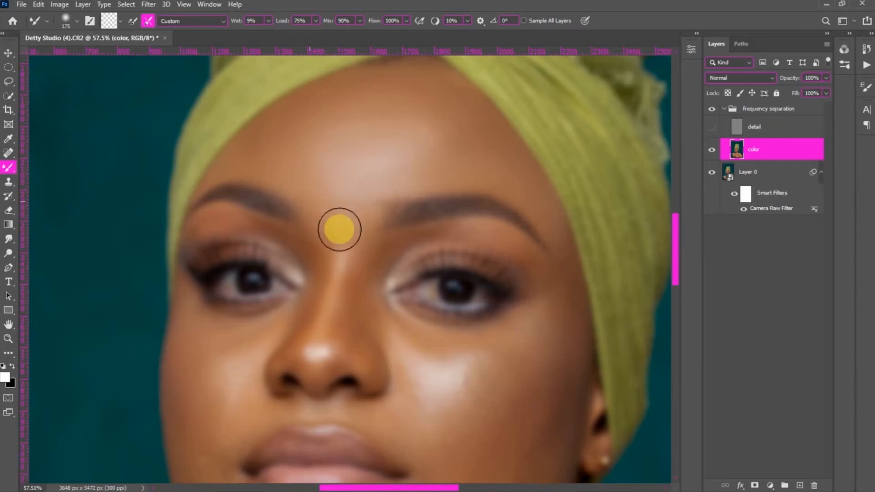
key("bracketleft")
key("bracketleft")
key("bracketleft")
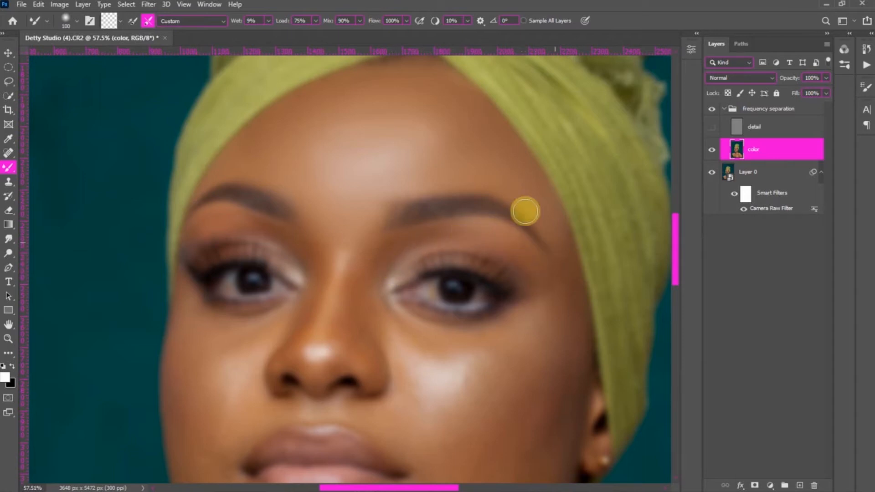
key("bracketright")
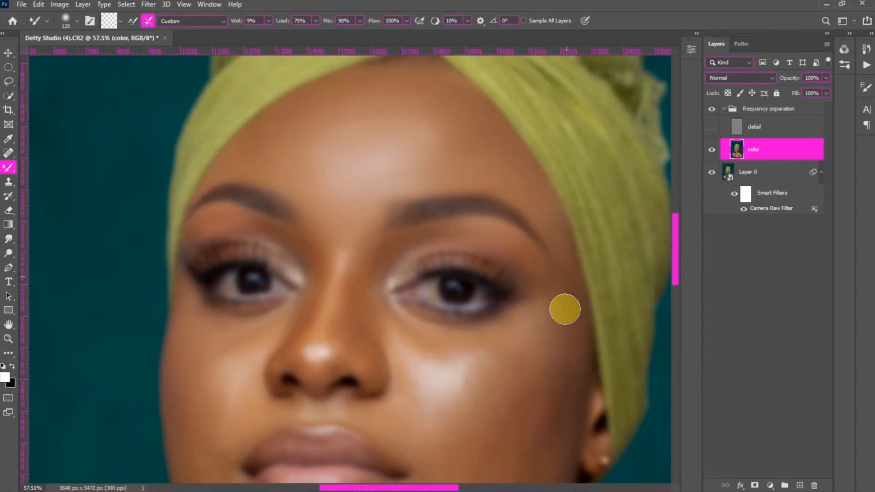
Step: Enlarge the Mixer Brush to 150 pixels and blend the cheek under the eye nearest the ear, temporarily hiding the detail layer
left_click(711, 129)
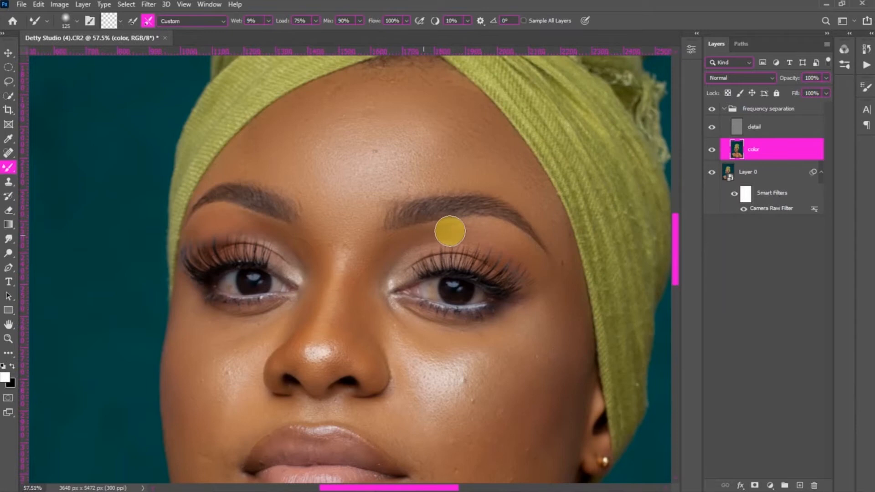
key("bracketright")
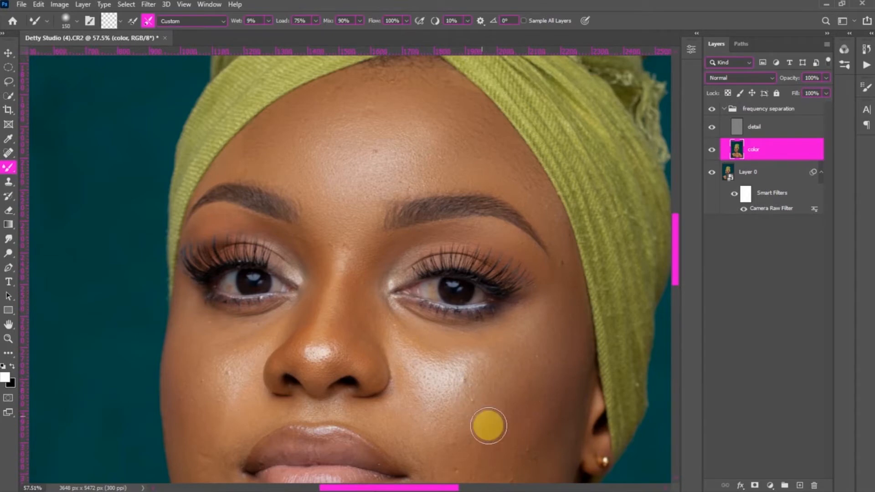
scroll(536, 377, "down", 2)
scroll(536, 376, "down", 3)
left_click(712, 127)
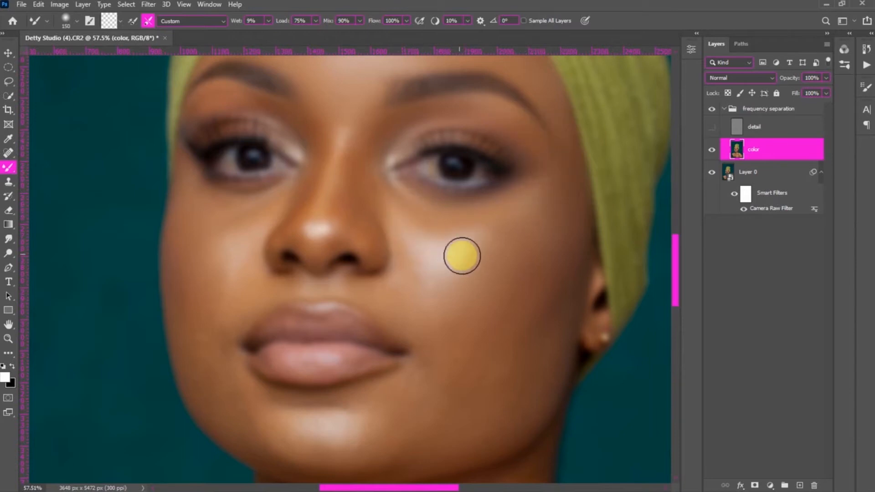
left_click(712, 127)
Step: Blend the outer cheek near the ear on the color layer with a 200-pixel Mixer Brush
key("bracketright")
key("bracketright")
mouse_move(513, 256)
left_mouse_down()
mouse_move(483, 336)
mouse_move(543, 244)
mouse_move(470, 349)
mouse_move(483, 323)
mouse_move(555, 320)
mouse_move(541, 360)
mouse_move(474, 427)
mouse_move(478, 435)
mouse_move(454, 440)
mouse_move(435, 422)
mouse_move(451, 399)
mouse_move(448, 313)
mouse_move(480, 335)
mouse_move(448, 305)
mouse_move(486, 327)
mouse_move(401, 425)
mouse_move(486, 356)
mouse_move(458, 347)
mouse_move(485, 334)
left_mouse_up()
scroll(486, 334, "down", 3)
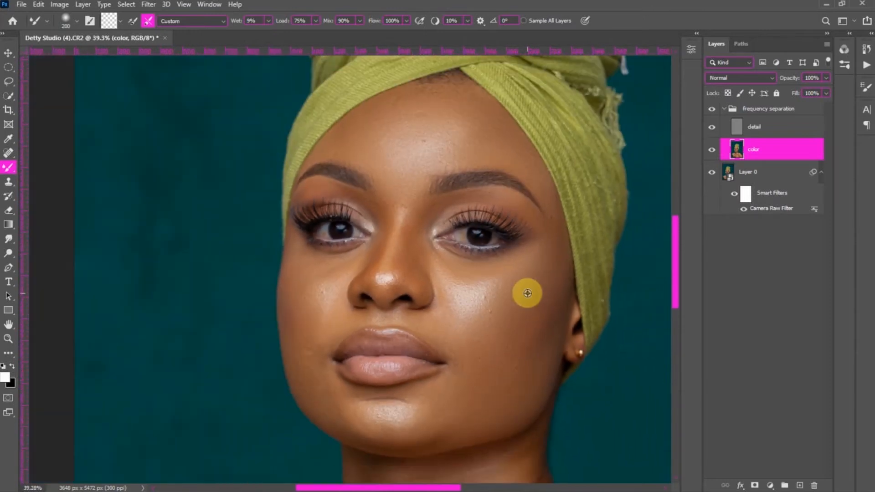
scroll(520, 181, "up", 2)
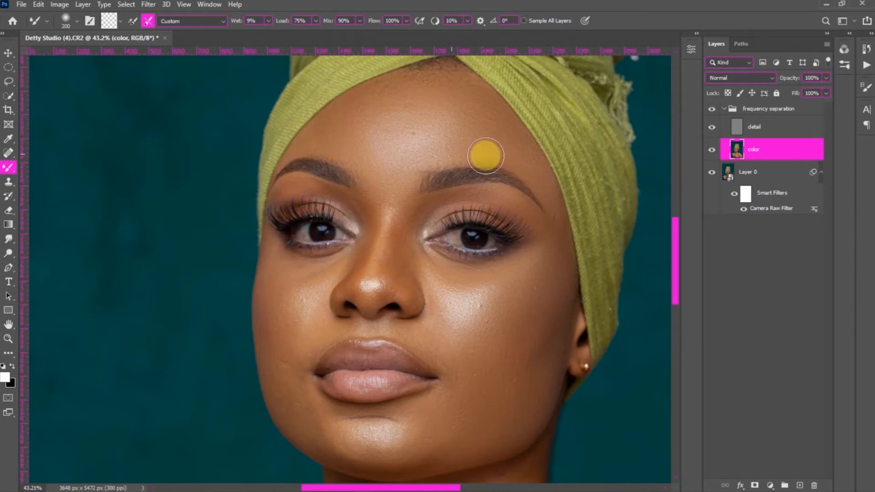
Step: Reduce the Mixer Brush to 100 pixels and blend the nose bridge and inner eye corners on the color layer
scroll(410, 239, "up", 2)
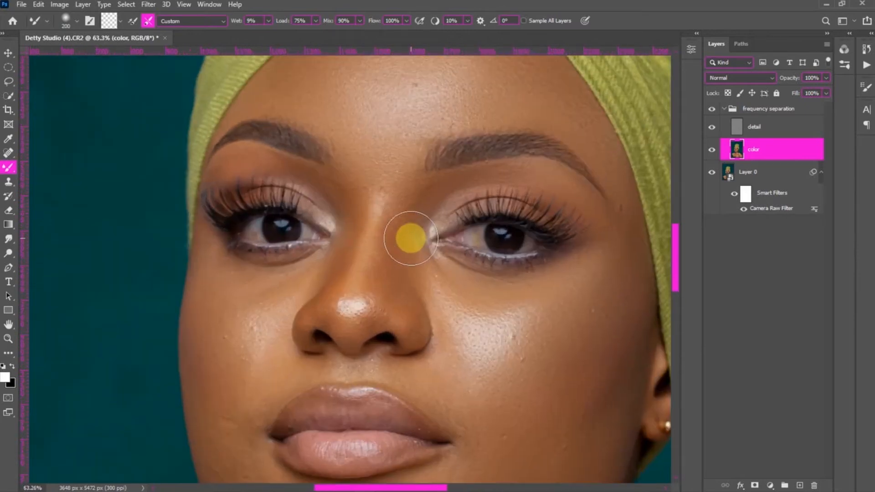
key("bracketleft")
key("bracketleft")
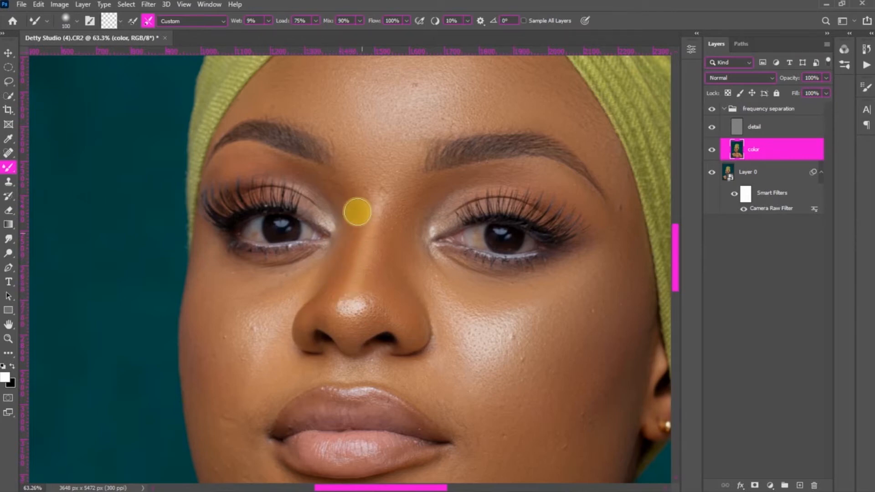
scroll(360, 224, "up", 3)
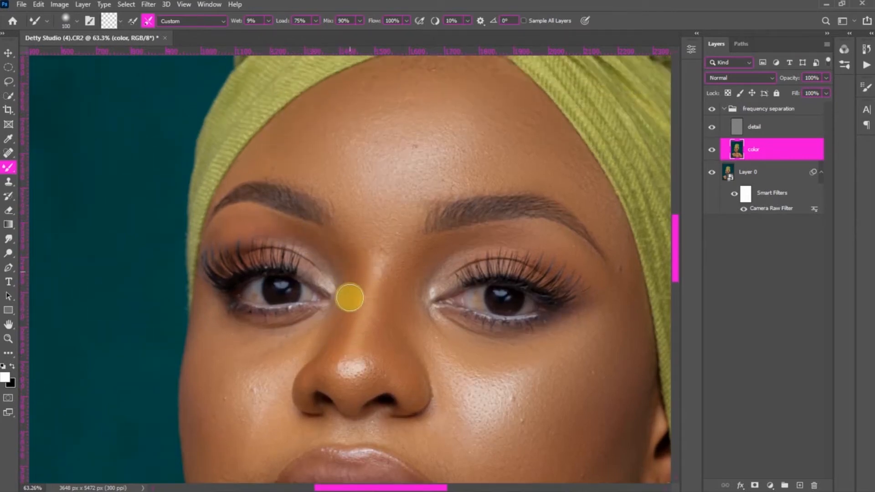
Step: Blend the far cheek on the color layer with a 150-pixel Mixer Brush while the detail layer is temporarily hidden
left_click(712, 128)
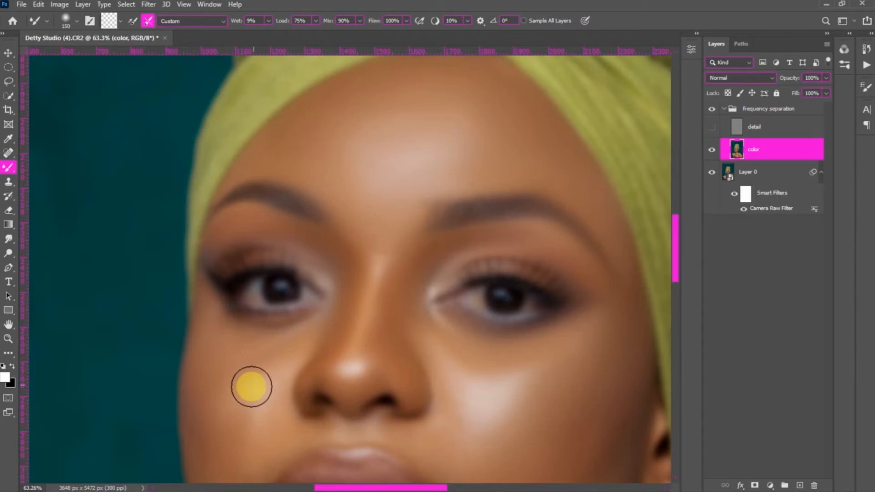
scroll(281, 328, "down", 5)
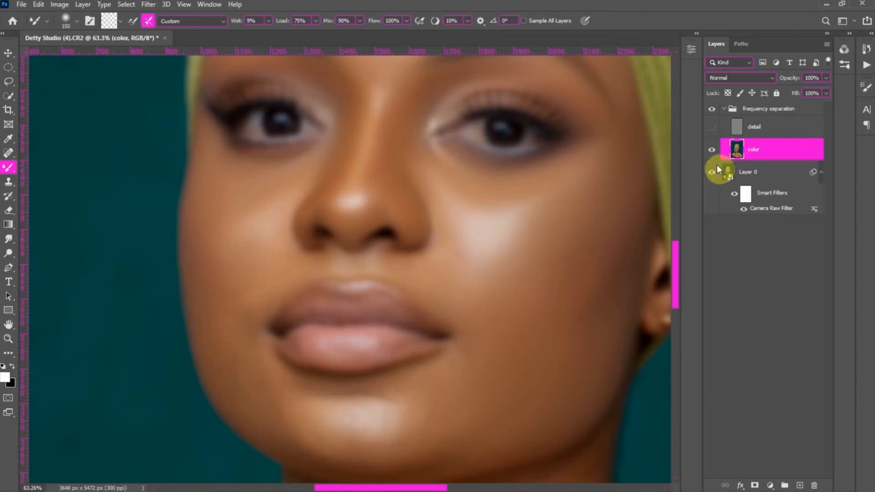
left_click(712, 126)
scroll(248, 252, "up", 2)
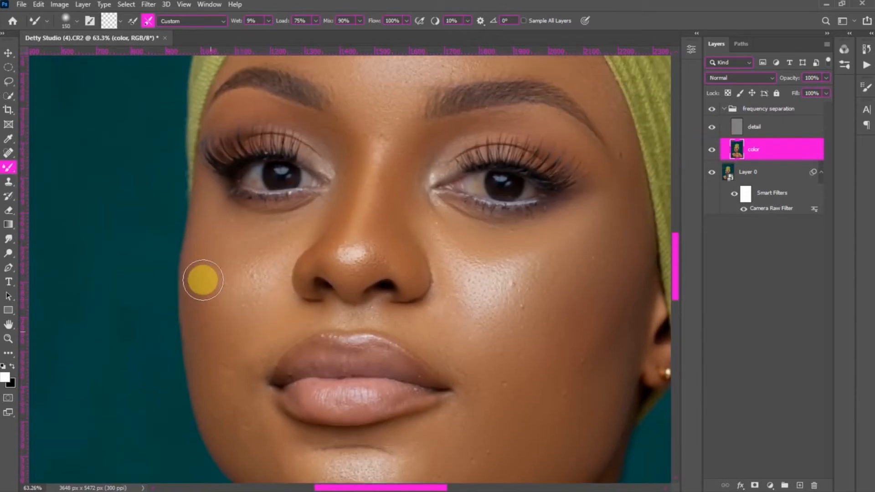
Step: Blend the far cheek and side of the jaw with the detail layer visible, enlarging the Mixer Brush to 250 pixels
scroll(269, 301, "down", 2)
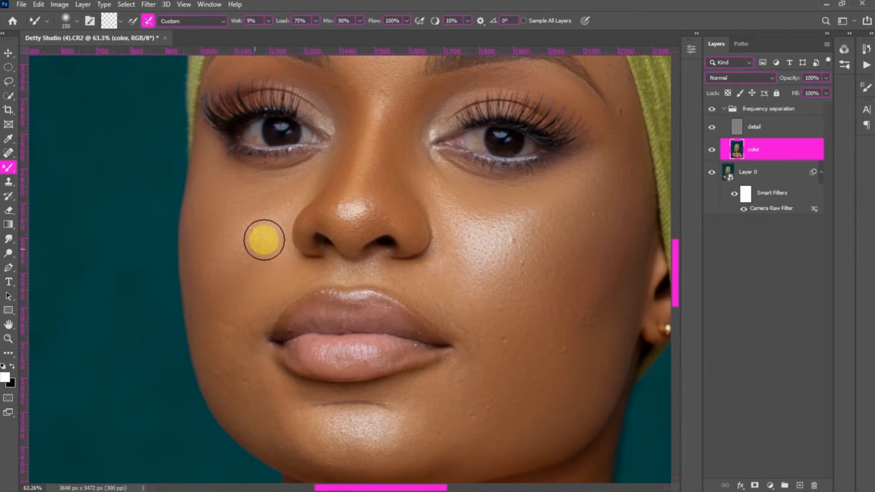
scroll(367, 275, "down", 3)
scroll(368, 277, "up", 1)
scroll(368, 277, "up", 2)
mouse_move(556, 260)
left_mouse_down()
mouse_move(605, 202)
mouse_move(529, 292)
mouse_move(511, 273)
mouse_move(516, 288)
mouse_move(555, 252)
mouse_move(510, 280)
mouse_move(508, 259)
mouse_move(574, 212)
mouse_move(527, 290)
mouse_move(568, 319)
mouse_move(537, 367)
mouse_move(548, 377)
mouse_move(585, 346)
mouse_move(465, 383)
mouse_move(514, 348)
mouse_move(444, 314)
mouse_move(437, 284)
mouse_move(409, 403)
mouse_move(377, 424)
mouse_move(340, 425)
mouse_move(389, 407)
mouse_move(349, 418)
mouse_move(273, 373)
mouse_move(233, 317)
mouse_move(238, 328)
mouse_move(239, 272)
left_mouse_up()
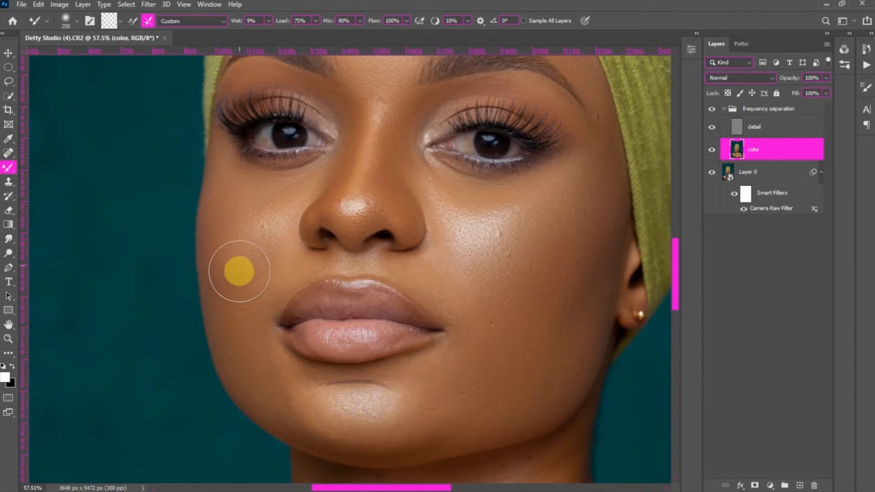
scroll(360, 410, "down", 2)
Step: Blend the chin and the skin around the mouth on the color layer, reducing the Mixer Brush to 125 pixels
scroll(372, 399, "up", 3)
key("bracketleft")
key("bracketleft")
key("bracketleft")
mouse_move(323, 406)
left_mouse_down()
mouse_move(287, 387)
mouse_move(459, 417)
mouse_move(322, 346)
mouse_move(353, 383)
mouse_move(357, 341)
mouse_move(375, 372)
mouse_move(299, 295)
mouse_move(389, 295)
mouse_move(264, 225)
mouse_move(300, 203)
mouse_move(342, 196)
mouse_move(445, 236)
mouse_move(375, 248)
mouse_move(332, 242)
mouse_move(291, 263)
left_mouse_up()
key("bracketleft")
key("bracketleft")
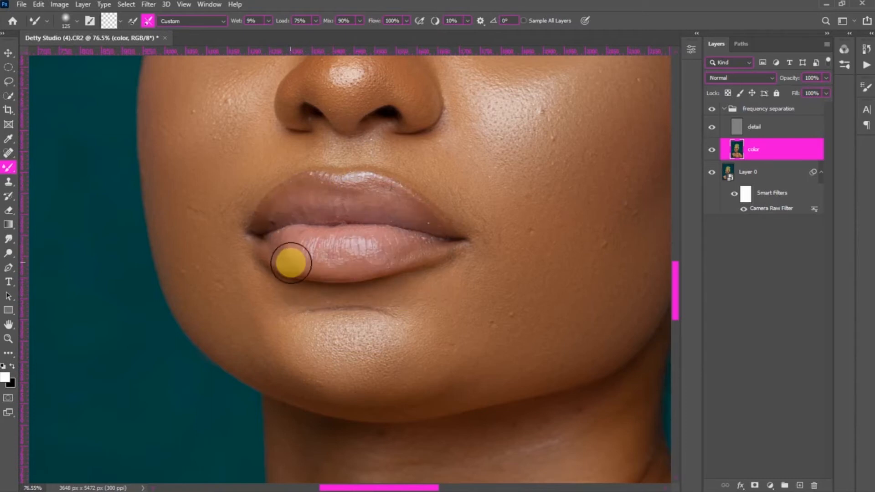
Step: Inspect the blended skin across the face and compare it with the frequency separation group hidden and shown
scroll(406, 256, "up", 3)
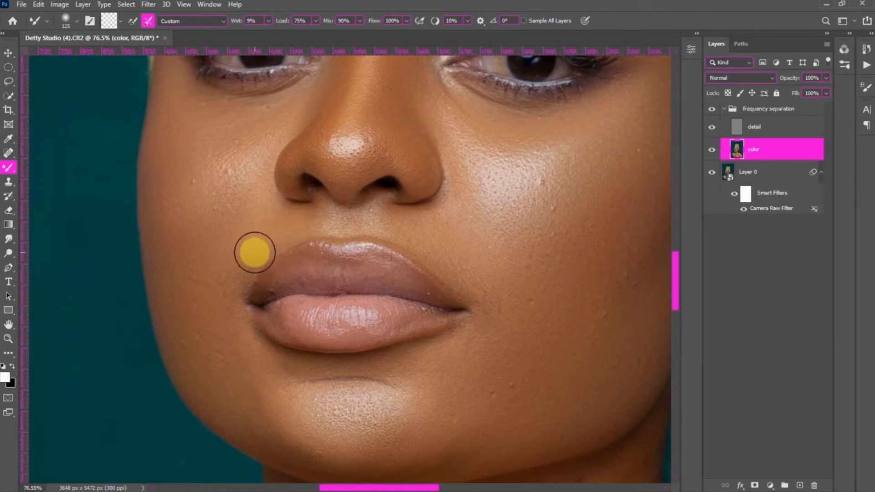
scroll(460, 280, "up", 7)
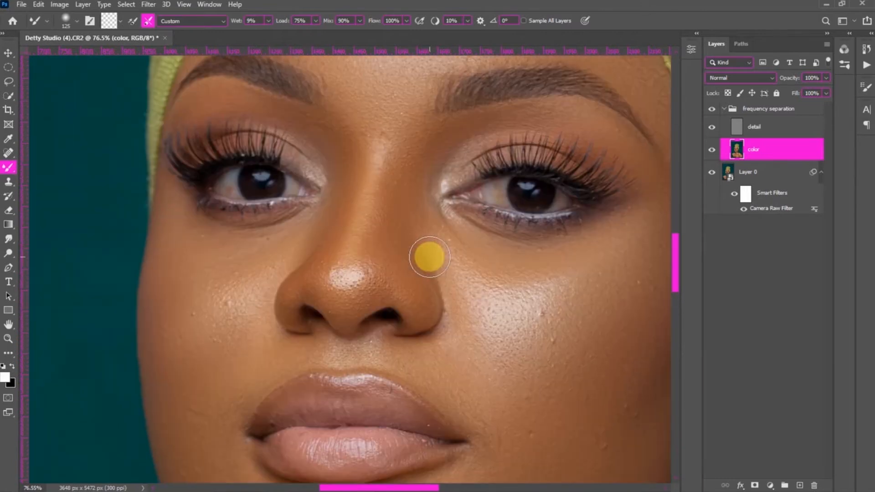
scroll(303, 320, "down", 2)
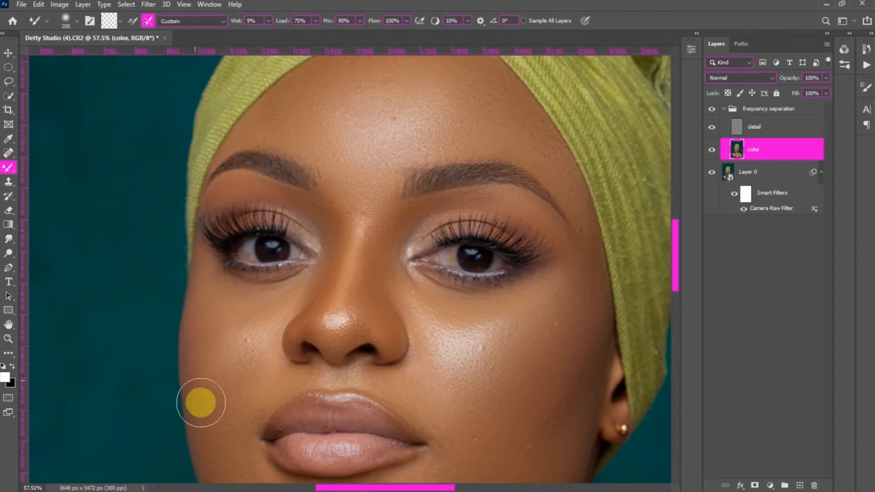
scroll(273, 419, "down", 5)
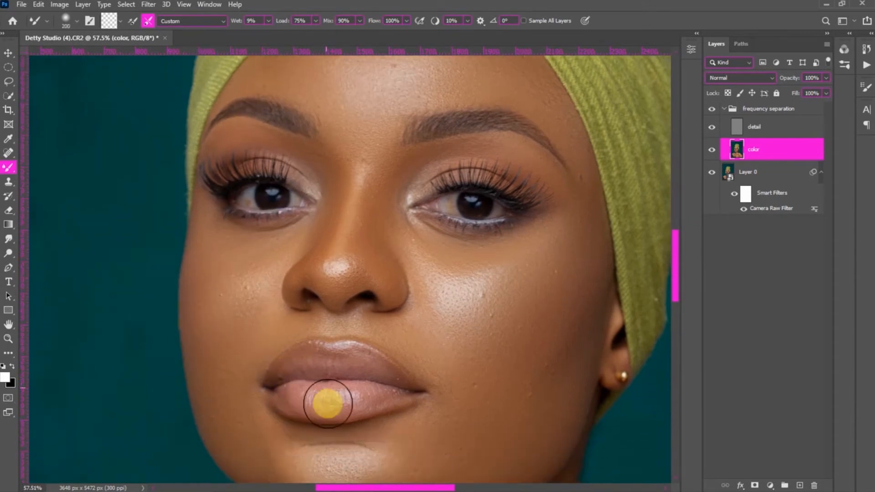
scroll(442, 362, "down", 4)
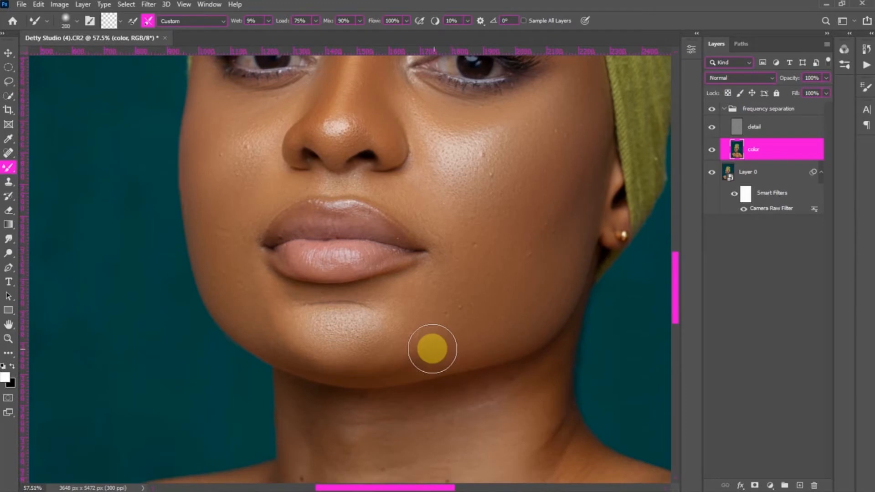
scroll(249, 242, "down", 3)
scroll(317, 310, "down", 1)
scroll(316, 310, "down", 7)
scroll(388, 311, "up", 5)
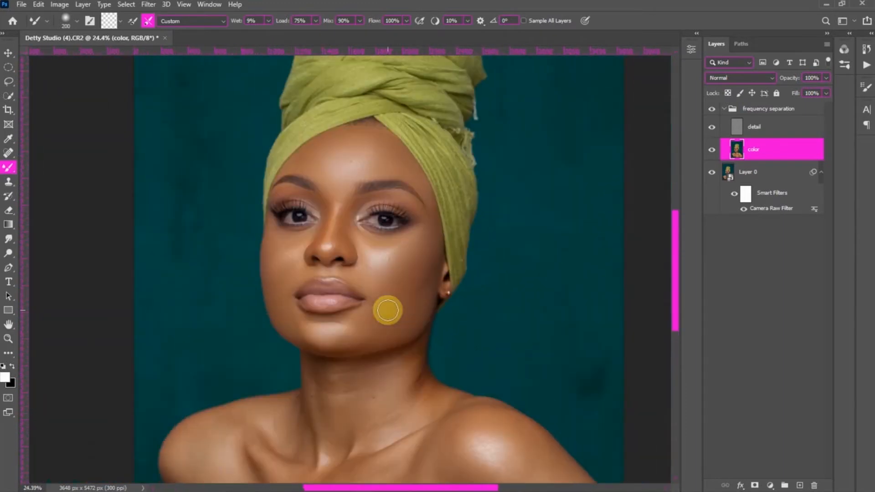
left_click(711, 110)
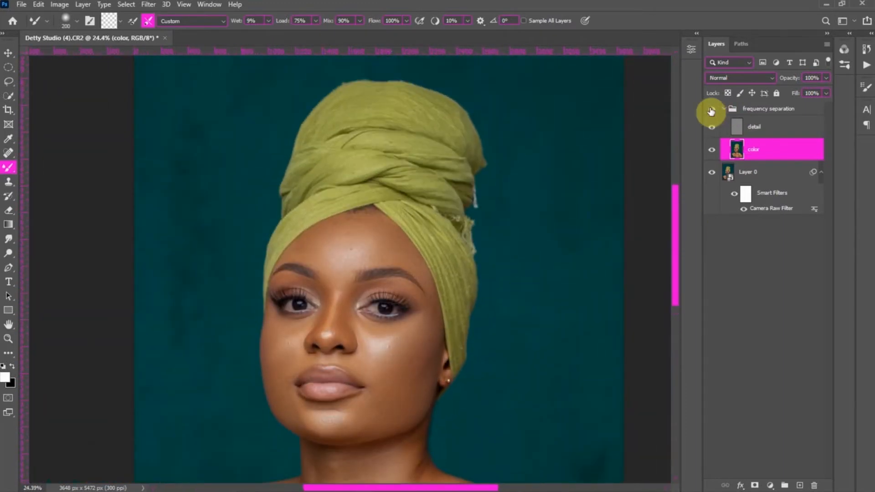
scroll(260, 322, "up", 8)
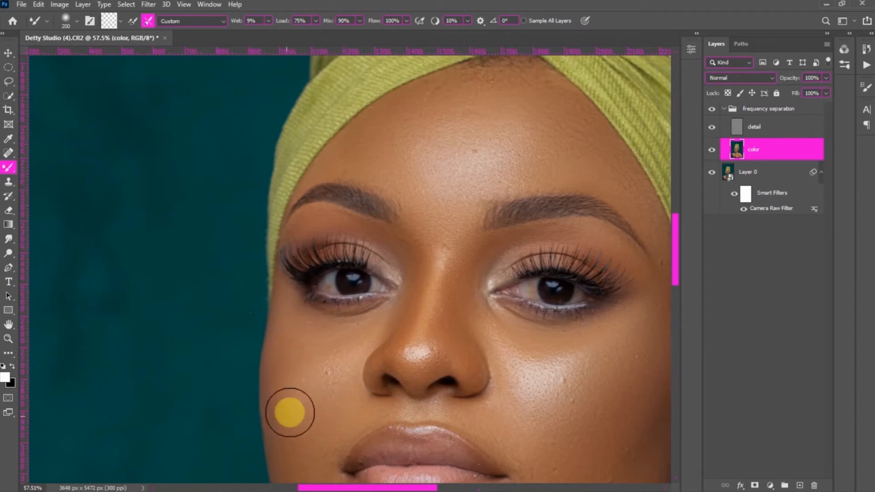
Step: Blend the neck, collarbone and far shoulder on the color layer with a 300-pixel Mixer Brush
scroll(372, 401, "down", 7)
scroll(406, 389, "down", 5)
scroll(431, 277, "up", 5)
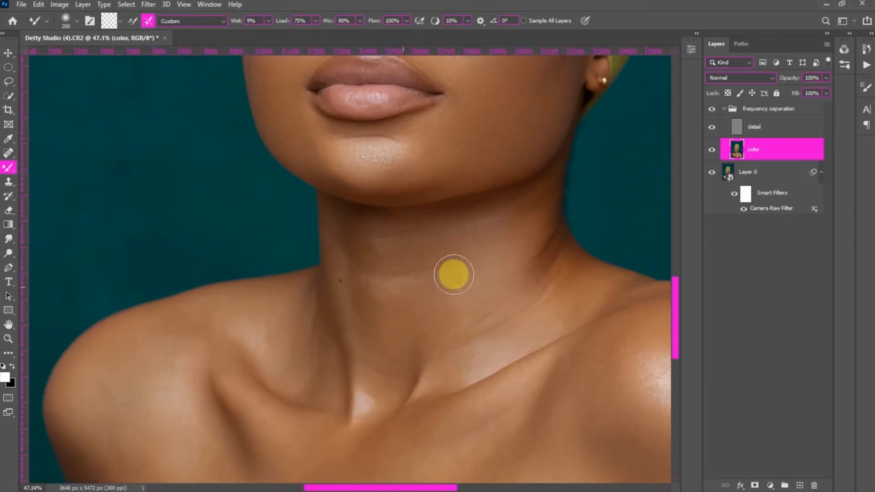
key("bracketright")
key("bracketright")
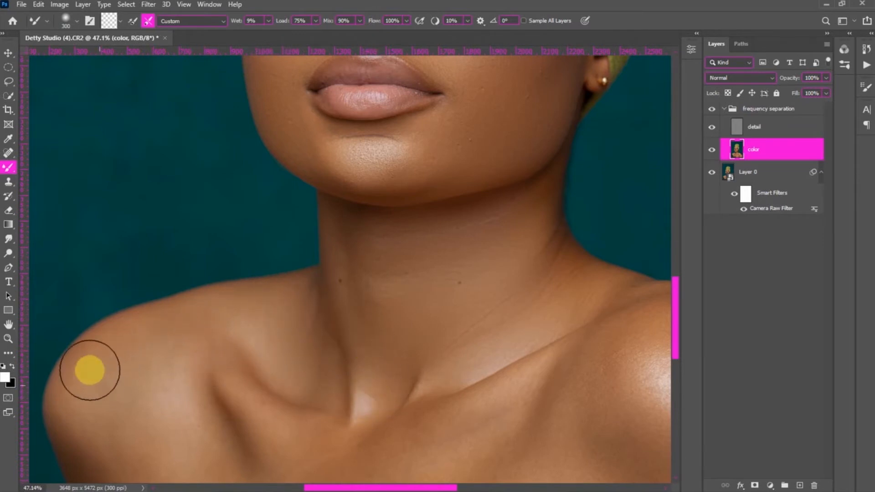
scroll(150, 351, "down", 3)
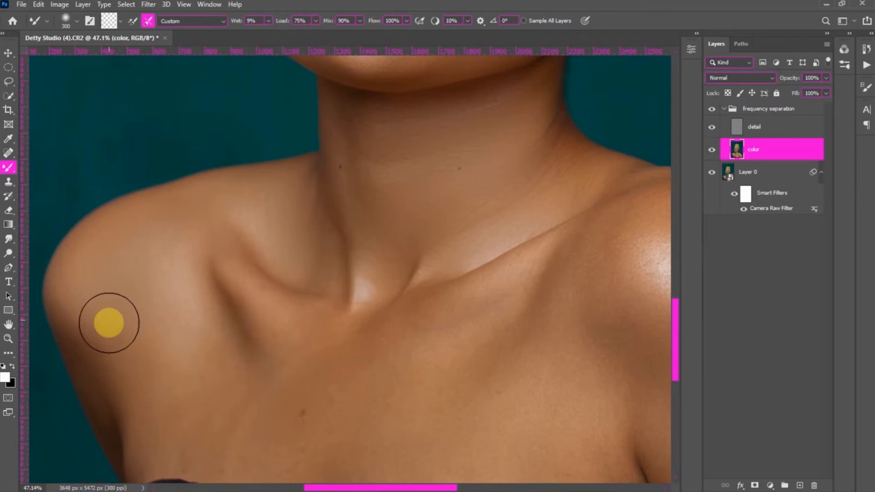
Step: Blend the chest skin above the black top on the color layer, using Mixer Brush sizes up to 600 pixels
scroll(151, 366, "down", 3)
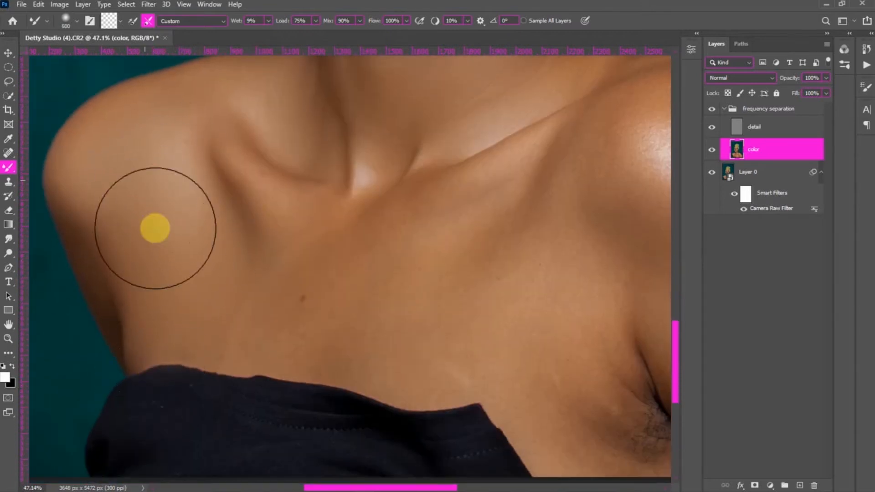
key("bracketleft")
mouse_move(294, 278)
left_mouse_down()
mouse_move(284, 301)
mouse_move(332, 277)
mouse_move(313, 252)
mouse_move(353, 342)
mouse_move(309, 337)
mouse_move(284, 320)
mouse_move(336, 212)
mouse_move(413, 226)
mouse_move(411, 246)
mouse_move(529, 180)
mouse_move(387, 229)
mouse_move(391, 241)
mouse_move(427, 198)
mouse_move(436, 249)
mouse_move(487, 282)
mouse_move(464, 337)
mouse_move(420, 369)
mouse_move(381, 347)
mouse_move(481, 346)
mouse_move(561, 282)
left_mouse_up()
Step: Blend the near shoulder, upper arm and skin above the armpit with a 400-pixel Mixer Brush
left_click_drag(400, 486, 449, 486)
mouse_move(434, 192)
left_mouse_down()
mouse_move(419, 184)
mouse_move(364, 269)
mouse_move(354, 191)
mouse_move(471, 103)
mouse_move(489, 101)
mouse_move(592, 146)
mouse_move(641, 212)
mouse_move(527, 268)
mouse_move(455, 181)
mouse_move(522, 274)
mouse_move(485, 255)
mouse_move(438, 176)
mouse_move(466, 112)
mouse_move(553, 118)
mouse_move(498, 151)
mouse_move(553, 232)
mouse_move(576, 238)
mouse_move(591, 370)
mouse_move(483, 303)
mouse_move(600, 400)
mouse_move(445, 404)
mouse_move(429, 377)
mouse_move(425, 403)
mouse_move(402, 325)
mouse_move(405, 414)
mouse_move(437, 466)
mouse_move(451, 377)
mouse_move(467, 366)
mouse_move(451, 373)
mouse_move(474, 383)
mouse_move(471, 350)
mouse_move(446, 299)
mouse_move(420, 299)
mouse_move(407, 274)
mouse_move(420, 219)
mouse_move(416, 322)
mouse_move(426, 370)
mouse_move(485, 442)
mouse_move(389, 338)
mouse_move(359, 271)
mouse_move(366, 218)
mouse_move(431, 199)
mouse_move(391, 300)
mouse_move(422, 383)
mouse_move(420, 279)
mouse_move(446, 207)
mouse_move(607, 433)
mouse_move(419, 471)
mouse_move(426, 483)
mouse_move(465, 487)
left_mouse_up()
scroll(451, 367, "down", 2)
scroll(452, 262, "up", 3)
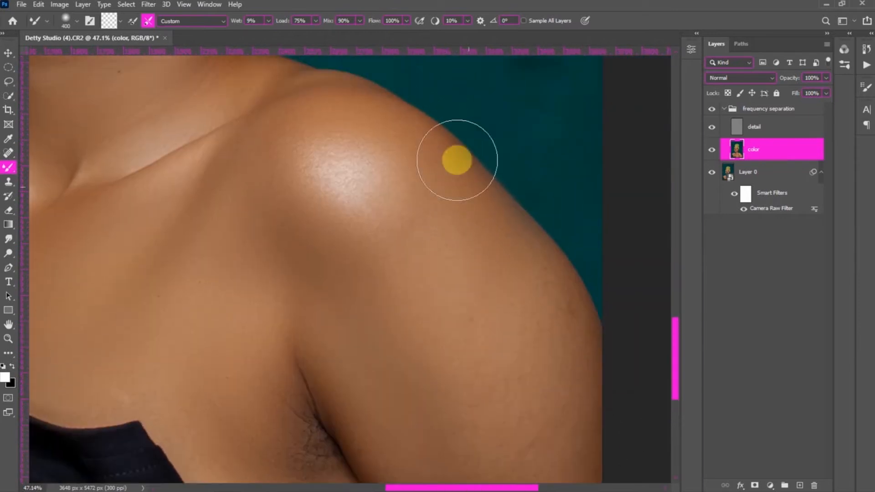
scroll(576, 417, "down", 2)
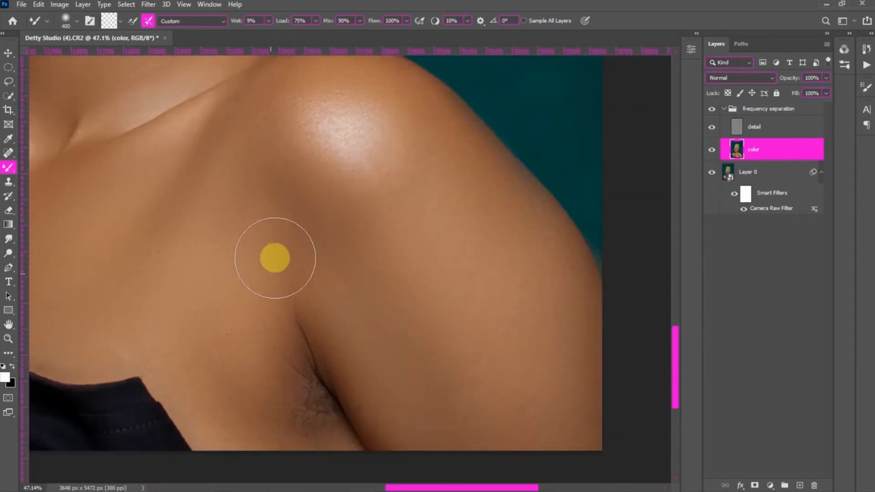
Step: Inspect the blended skin on the face, neck and shoulders across the whole portrait
scroll(373, 308, "down", 5)
scroll(371, 310, "down", 3)
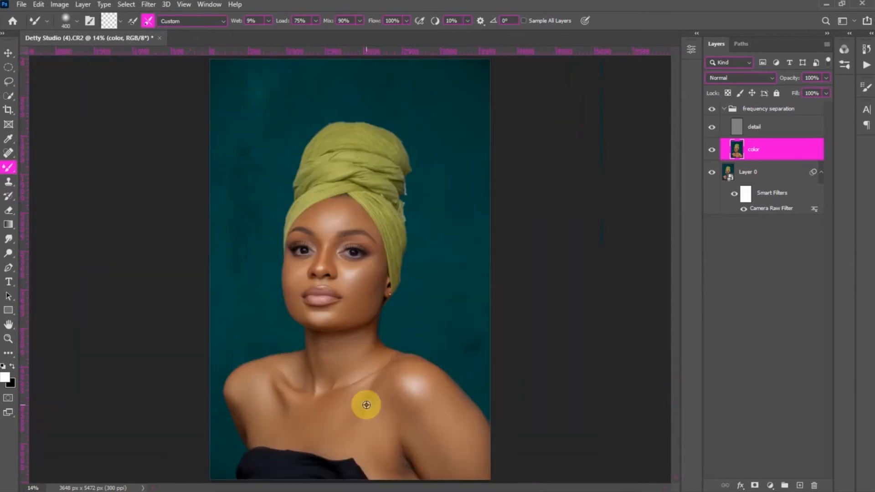
scroll(366, 405, "up", 3)
scroll(381, 426, "down", 1)
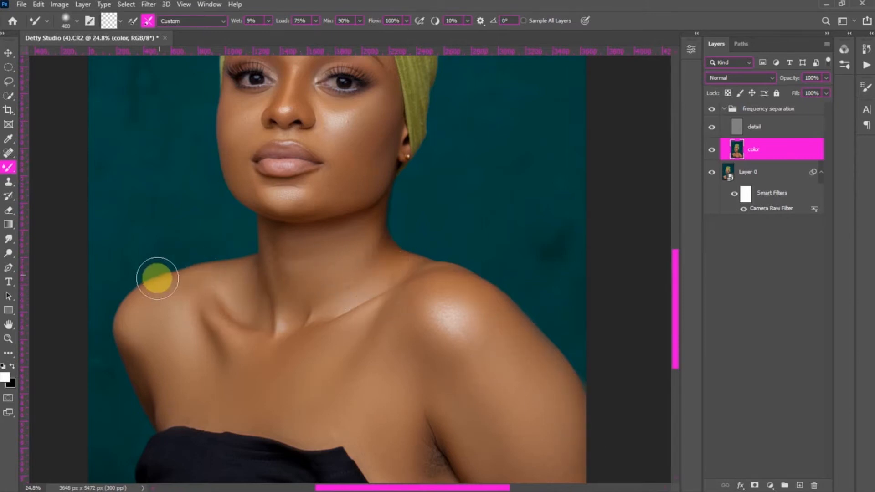
scroll(493, 366, "up", 3)
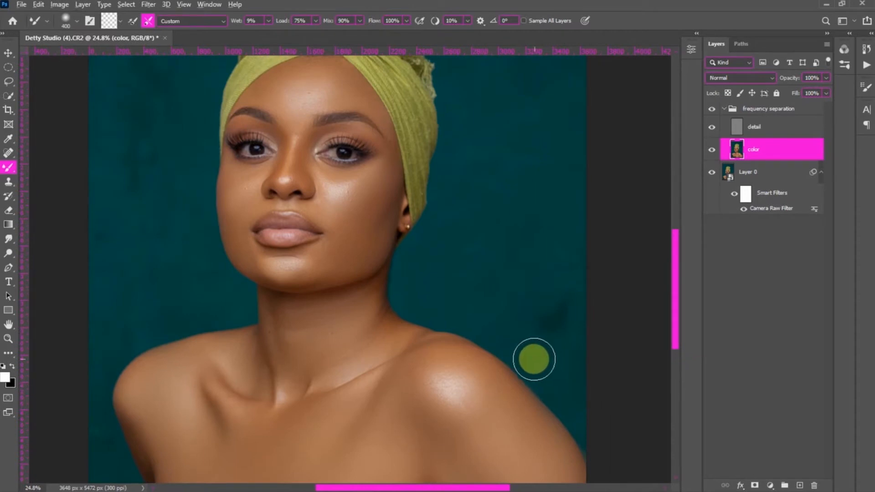
scroll(534, 359, "down", 2)
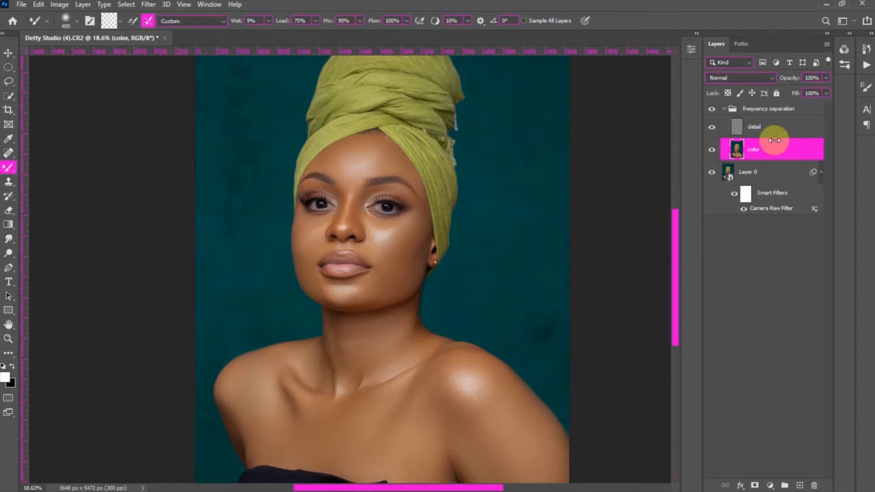
Step: Collapse the frequency separation group and toggle its visibility off and on to compare the portrait before and after
left_click(725, 109)
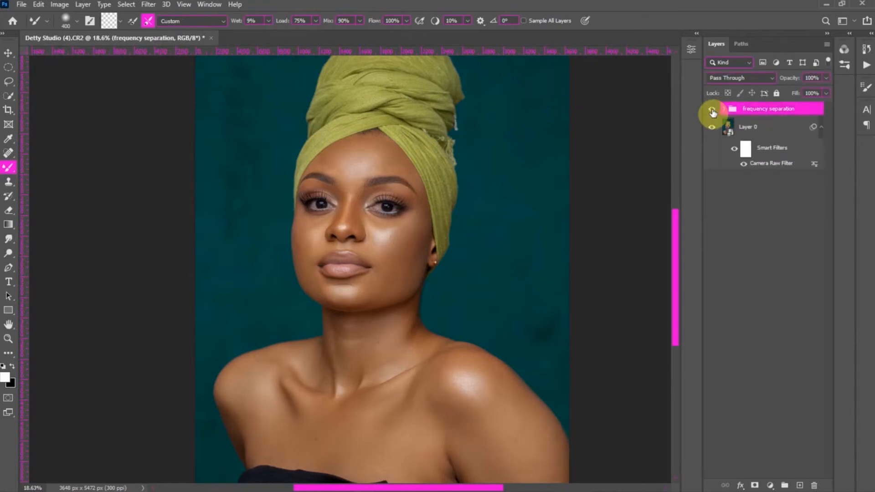
left_click(713, 110)
left_click(713, 111)
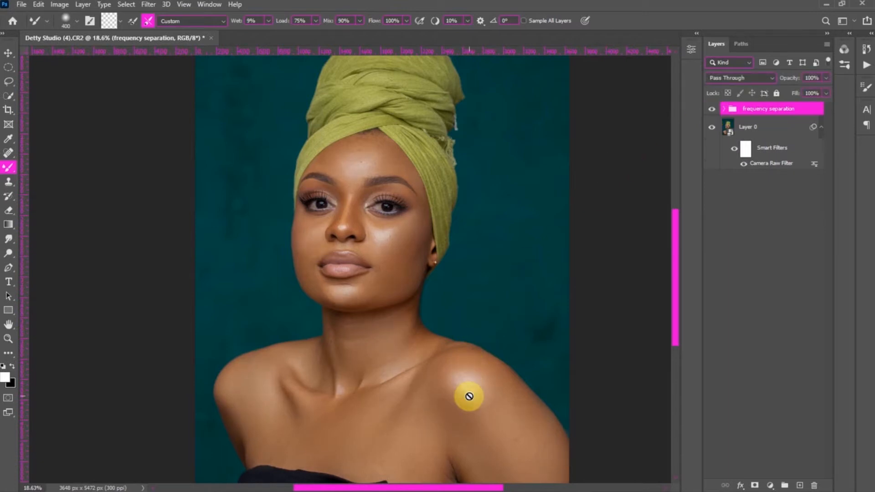
scroll(469, 396, "up", 5)
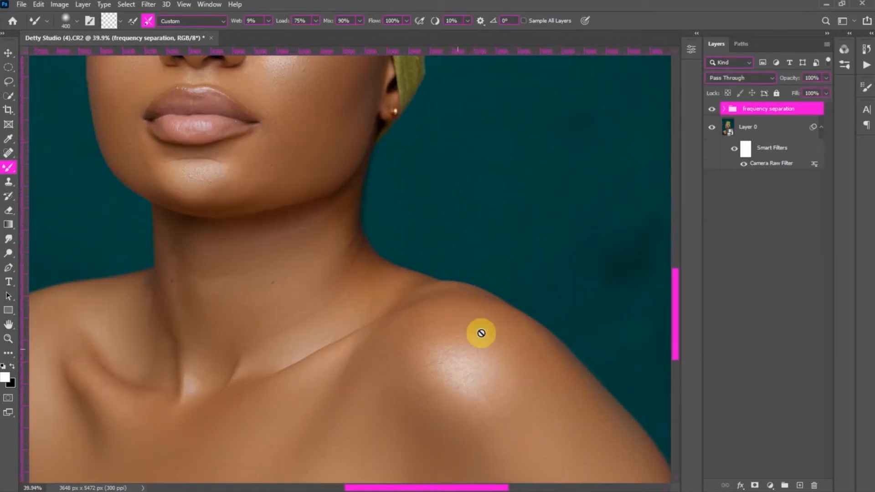
Step: Expand the frequency separation group and blend the near shoulder on the color layer with the Mixer Brush
left_click(726, 110)
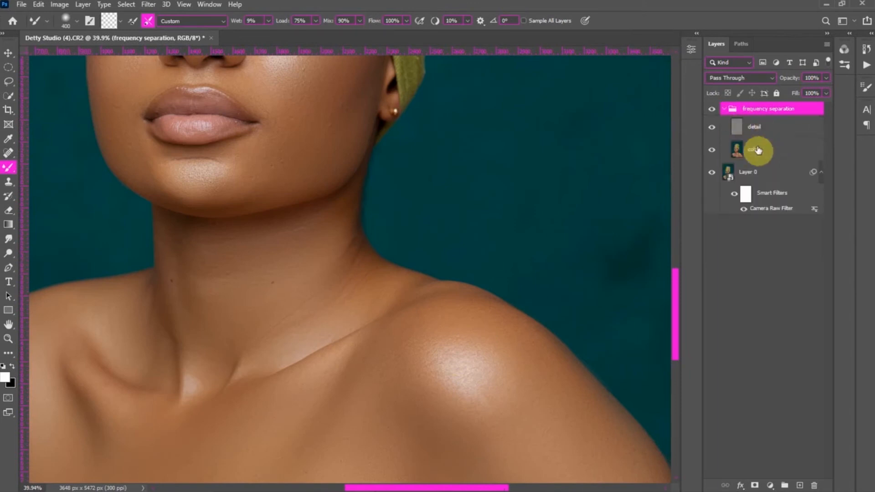
left_click(755, 145)
scroll(512, 319, "down", 1)
mouse_move(443, 285)
left_mouse_down()
mouse_move(500, 283)
mouse_move(530, 306)
mouse_move(553, 370)
mouse_move(499, 317)
mouse_move(418, 286)
mouse_move(399, 325)
mouse_move(435, 400)
mouse_move(514, 359)
mouse_move(547, 362)
mouse_move(622, 448)
mouse_move(500, 445)
mouse_move(461, 425)
left_mouse_up()
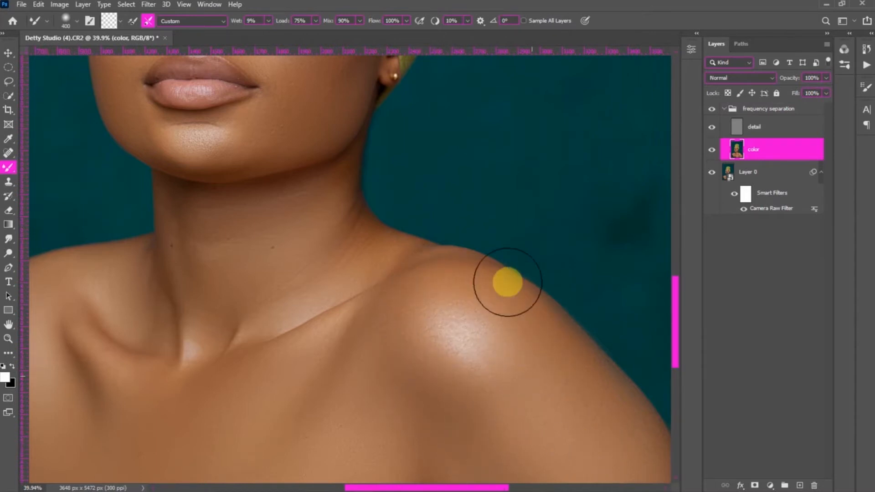
scroll(487, 277, "down", 6)
scroll(356, 181, "up", 3)
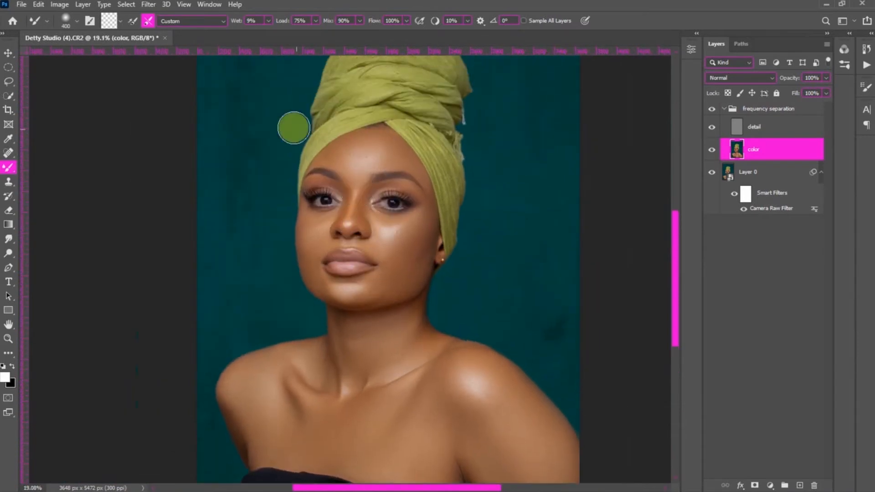
Step: Outline the forehead above the eyebrows with the Lasso tool and subtract the selection corner overlapping the headscarf
left_click_drag(9, 88, 133, 94)
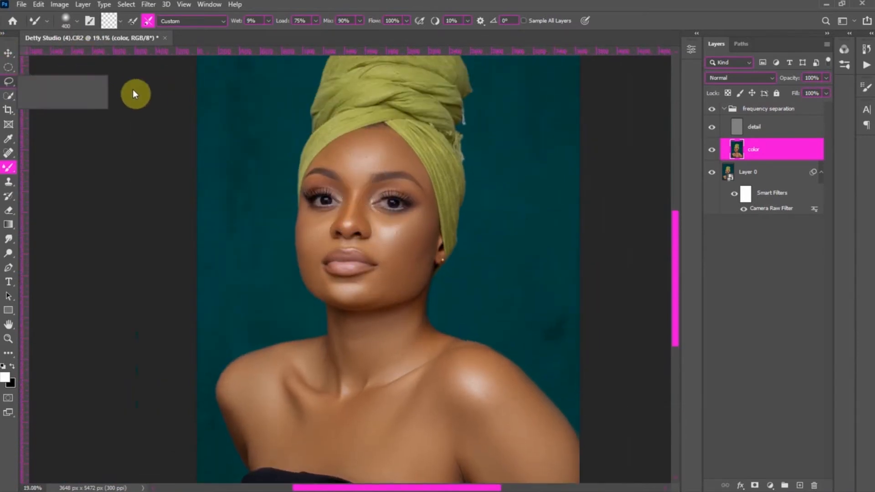
left_click(25, 82)
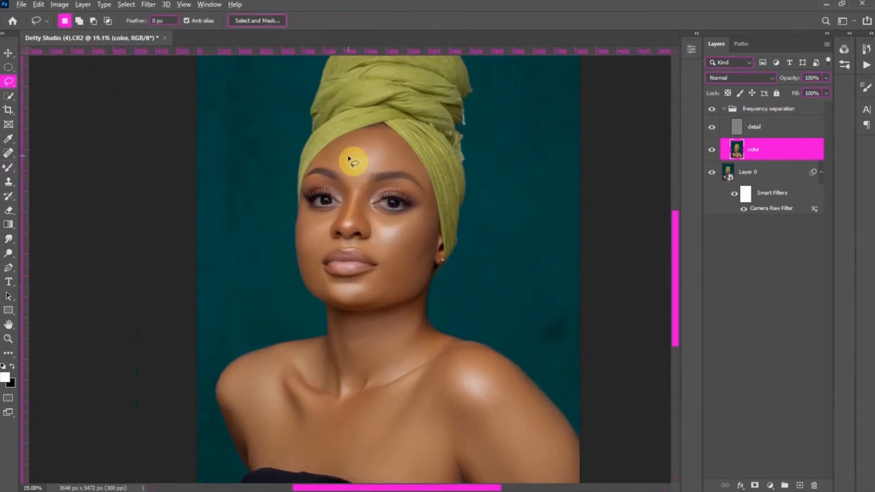
scroll(348, 159, "up", 5)
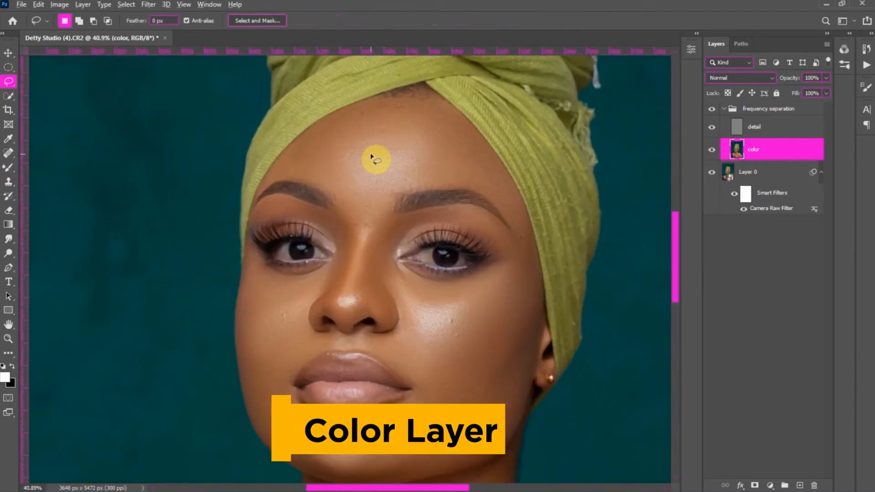
scroll(372, 158, "up", 2)
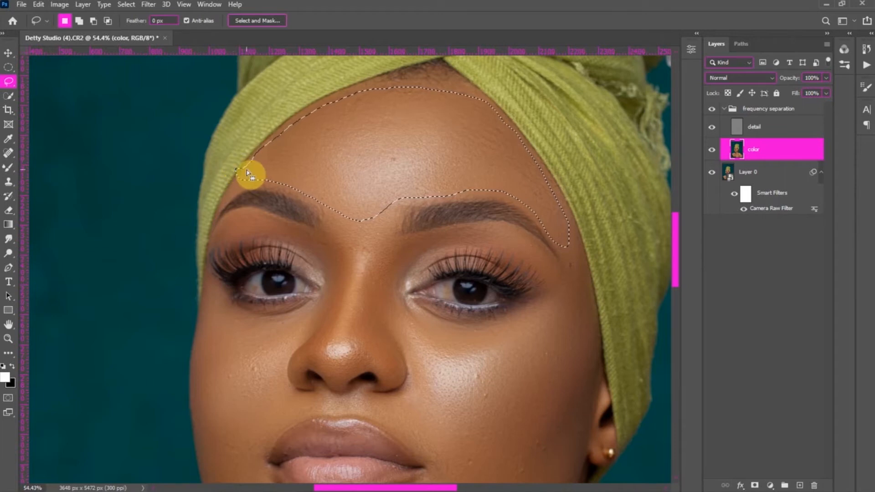
key("alt")
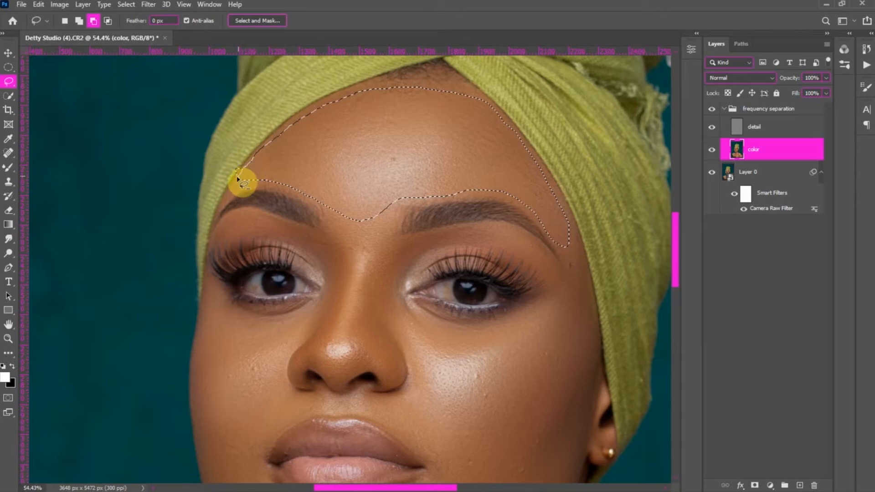
mouse_move(231, 178)
left_mouse_down()
mouse_move(248, 162)
mouse_move(242, 155)
mouse_move(218, 194)
left_mouse_up()
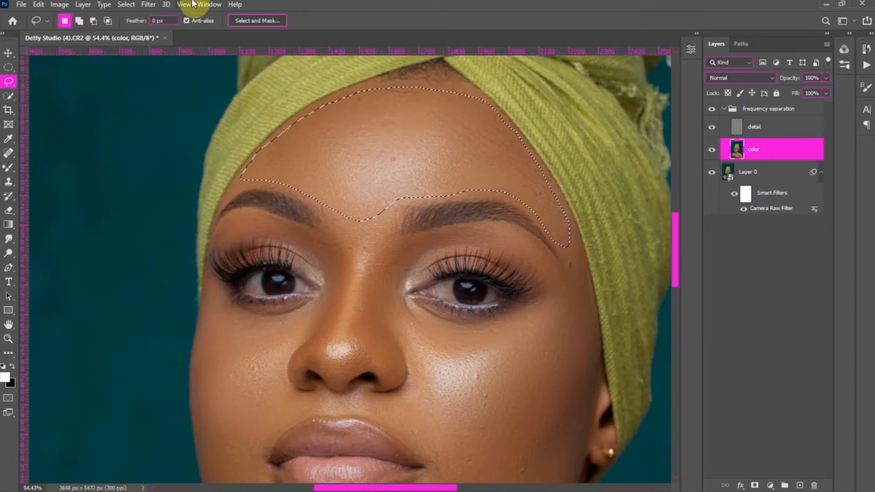
Step: Apply a Gaussian Blur with a 24-pixel radius to the selected forehead on the color layer
left_click(160, 6)
left_click(151, 6)
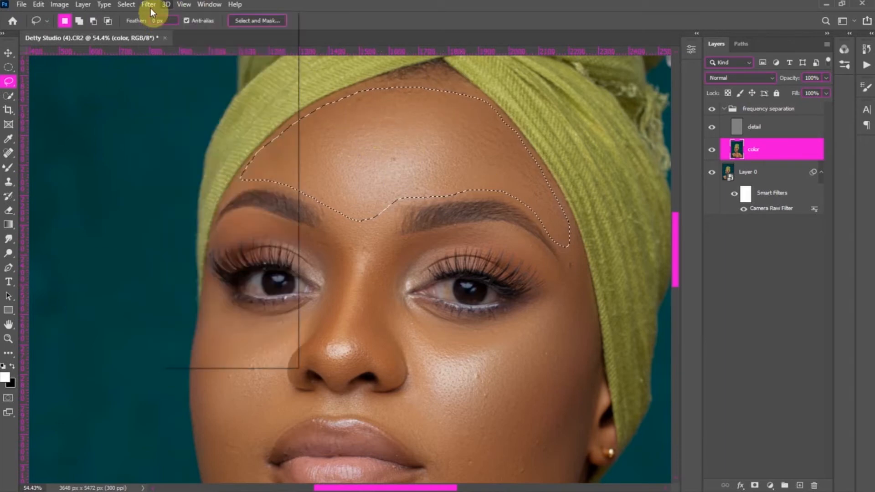
left_click(151, 6)
mouse_move(219, 145)
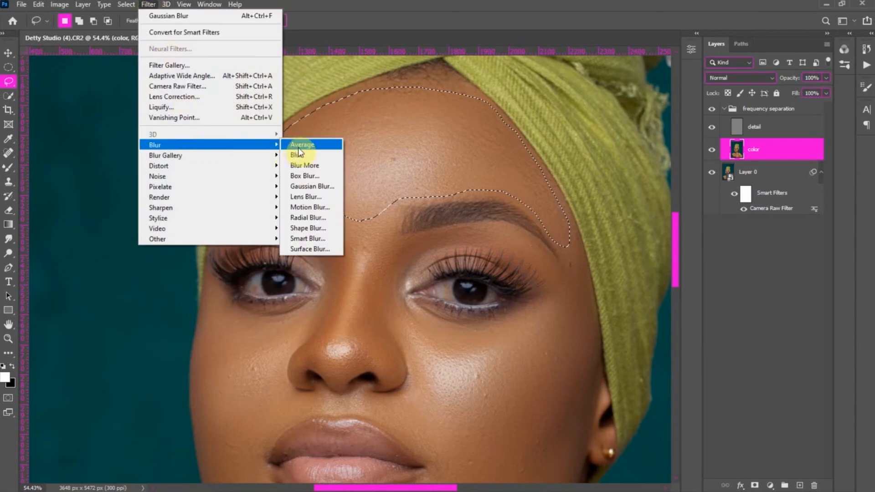
left_click(297, 187)
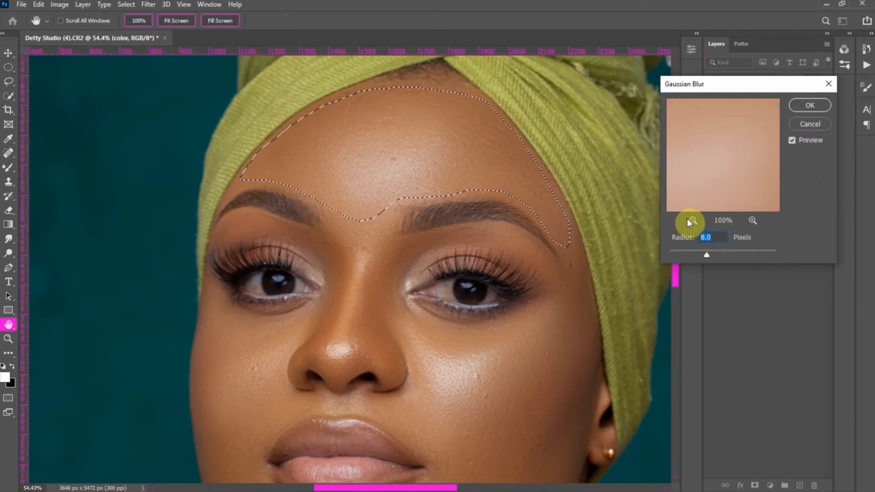
type("24")
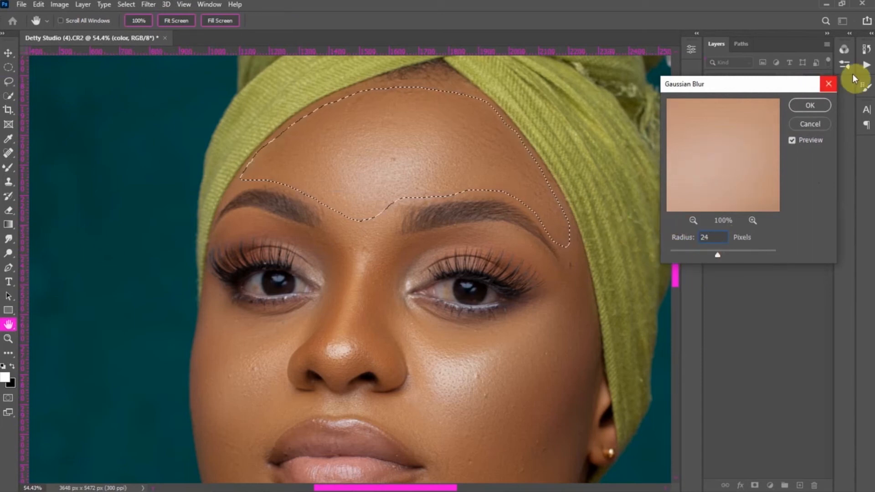
left_click(810, 106)
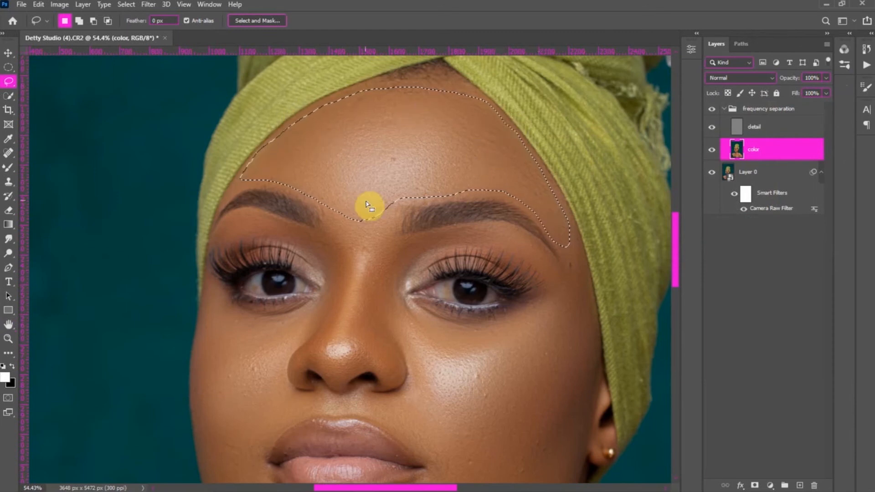
Step: Lasso the shaded side of the nose nearer the earring and reapply the last Gaussian Blur
left_click_drag(400, 244, 382, 265)
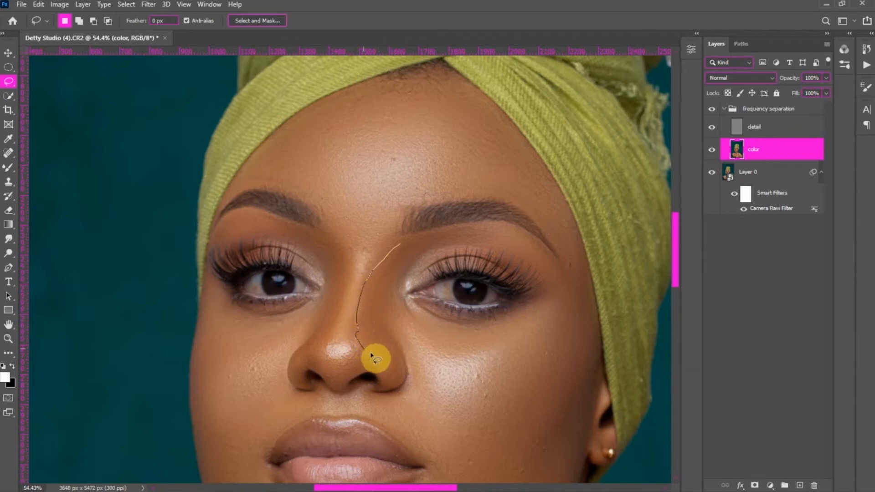
left_click_drag(389, 324, 401, 291)
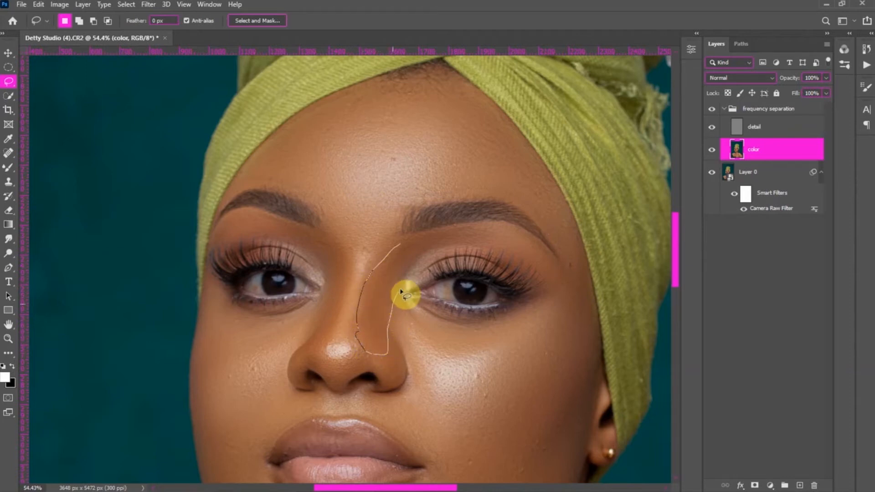
left_click_drag(395, 247, 399, 244)
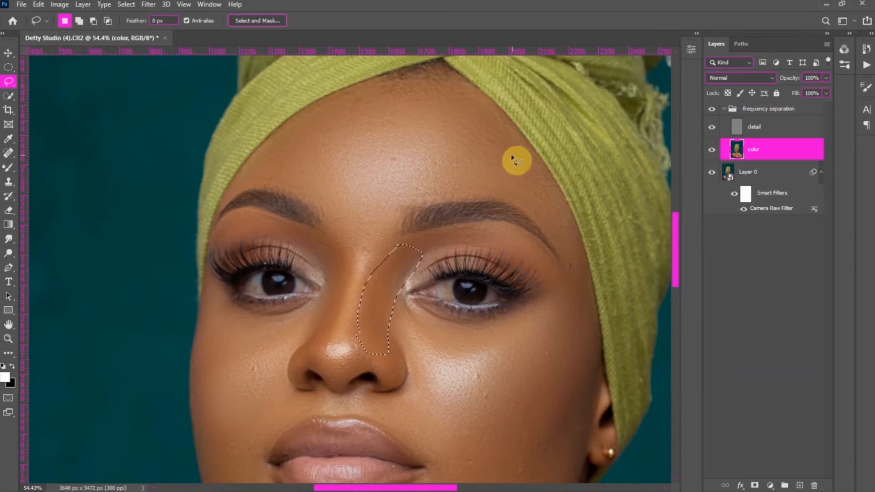
left_click(147, 4)
left_click(168, 16)
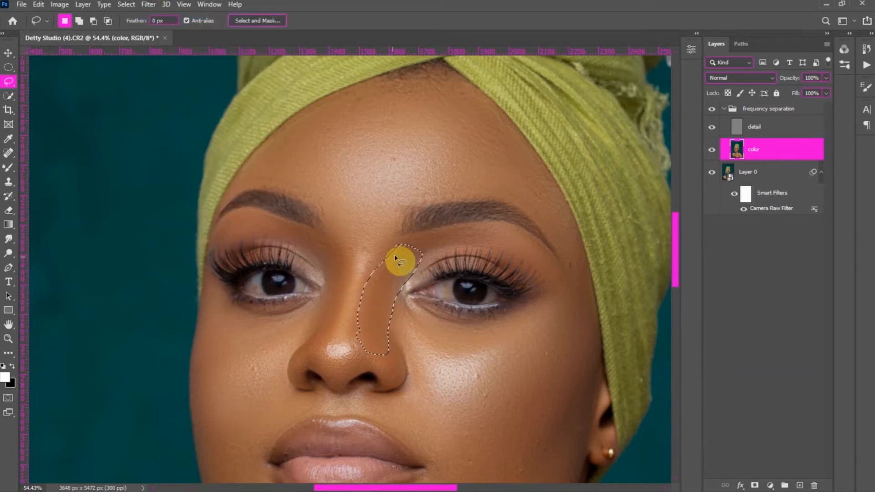
Step: Lasso the upper eyelid below the eyebrow on the earring side and reapply the Gaussian Blur
mouse_move(441, 234)
left_mouse_down()
mouse_move(412, 251)
mouse_move(537, 258)
mouse_move(444, 232)
left_mouse_up()
left_click(148, 4)
left_click(169, 16)
scroll(553, 275, "down", 1)
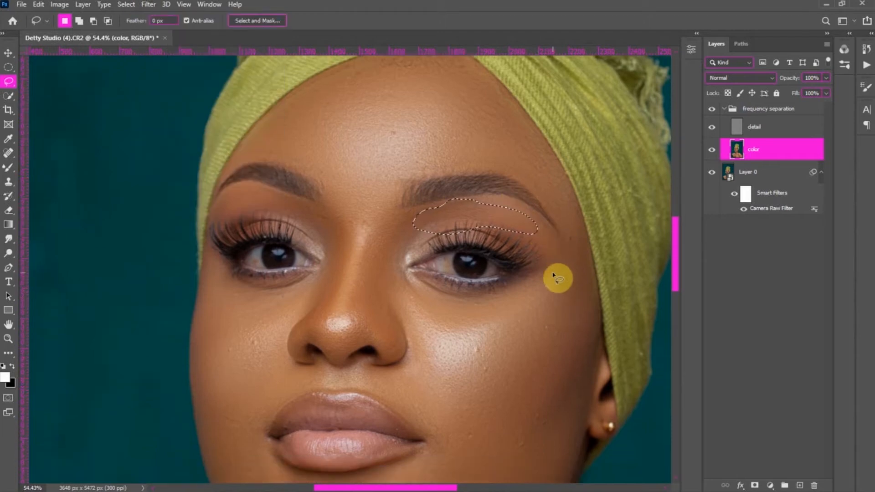
Step: Lasso the outer cheek from the temple toward the mouth on the earring side and reapply the Gaussian Blur
scroll(553, 275, "down", 1)
mouse_move(559, 227)
left_mouse_down()
mouse_move(575, 209)
mouse_move(593, 272)
mouse_move(541, 369)
mouse_move(469, 343)
mouse_move(565, 242)
mouse_move(561, 223)
left_mouse_up()
left_click(148, 5)
left_click(185, 18)
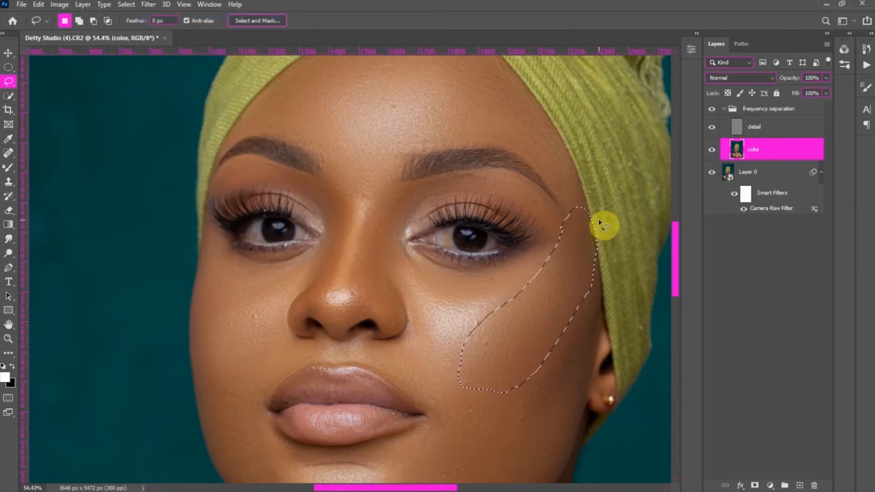
Step: Subtract the part of the cheek selection touching the headscarf and repeat the Gaussian Blur inside it
mouse_move(591, 207)
left_mouse_down("alt")
mouse_move(579, 224)
mouse_move(614, 251)
mouse_move(588, 205)
left_mouse_up("alt")
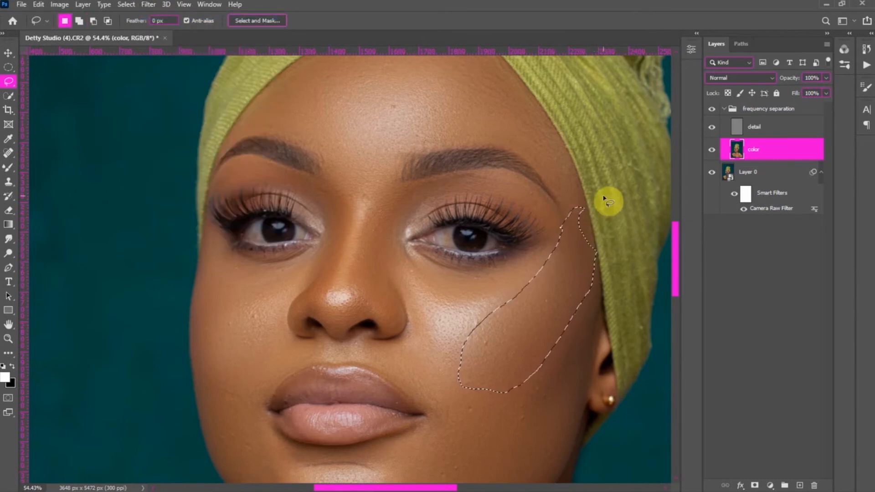
left_click(148, 4)
left_click(183, 17)
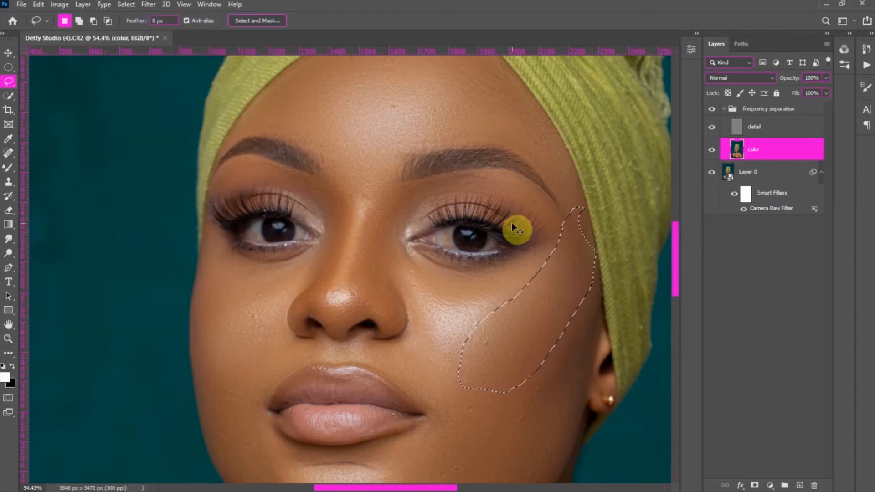
mouse_move(596, 187)
left_mouse_down("alt")
mouse_move(581, 207)
mouse_move(601, 269)
mouse_move(626, 226)
mouse_move(596, 187)
left_mouse_up("alt")
left_click(148, 4)
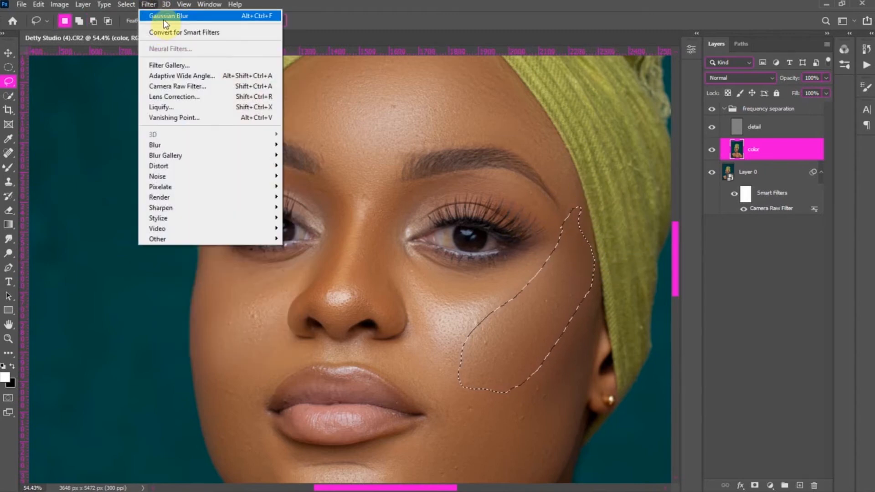
left_click(165, 16)
Step: Lasso the opposite cheek below the eye, inside the face edge, and reapply the Gaussian Blur
left_click_drag(212, 255, 190, 340)
mouse_move(205, 244)
left_mouse_down()
mouse_move(201, 352)
mouse_move(222, 375)
mouse_move(256, 358)
mouse_move(300, 278)
mouse_move(239, 266)
mouse_move(204, 244)
left_mouse_up()
left_click(149, 4)
left_click(167, 17)
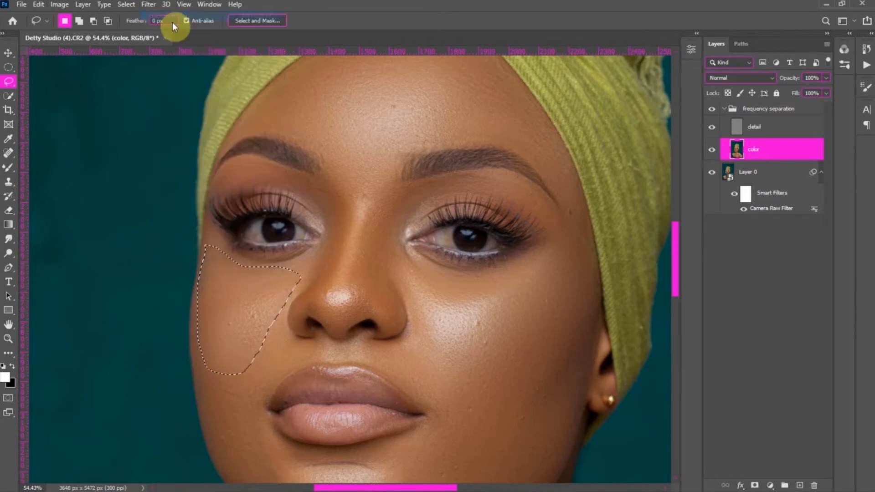
Step: Lasso the skin beside the nose on the far cheek and the chin area below the lips, reapplying Gaussian Blur to each
scroll(201, 316, "down", 3)
mouse_move(282, 239)
left_mouse_down()
mouse_move(239, 268)
mouse_move(215, 310)
mouse_move(232, 381)
mouse_move(265, 398)
mouse_move(269, 291)
mouse_move(285, 243)
left_mouse_up()
left_click(150, 4)
left_click(172, 16)
mouse_move(296, 369)
left_mouse_down()
mouse_move(287, 392)
mouse_move(317, 419)
mouse_move(366, 418)
mouse_move(410, 384)
mouse_move(370, 368)
mouse_move(296, 367)
left_mouse_up()
left_click(149, 5)
left_click(175, 13)
Step: Lasso the skin near the mouth corner and between nostril and upper lip on the earring side, reapplying Gaussian Blur to each
mouse_move(423, 324)
left_mouse_down()
mouse_move(544, 290)
mouse_move(568, 325)
mouse_move(541, 379)
mouse_move(461, 420)
mouse_move(400, 424)
mouse_move(422, 329)
left_mouse_up()
left_click(150, 5)
left_click(178, 14)
mouse_move(365, 243)
left_mouse_down()
mouse_move(396, 240)
mouse_move(446, 296)
mouse_move(436, 305)
mouse_move(365, 242)
left_mouse_up()
left_click(149, 5)
left_click(163, 17)
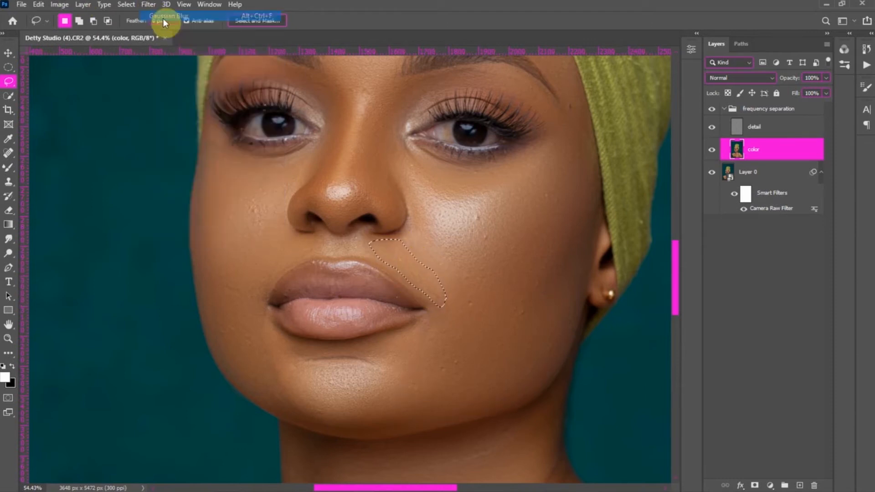
Step: Lasso the skin beside the inner end of the far eyebrow and reapply the Gaussian Blur
scroll(498, 235, "up", 4)
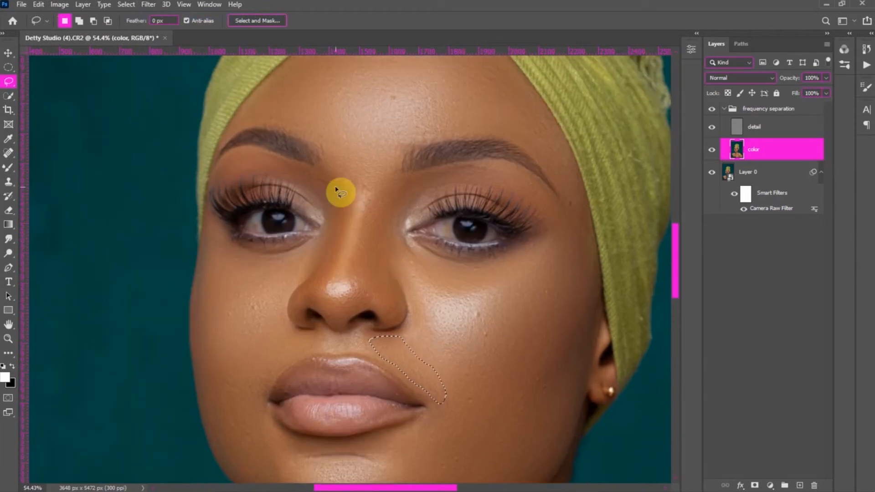
mouse_move(334, 148)
left_mouse_down()
mouse_move(347, 182)
mouse_move(377, 181)
mouse_move(397, 147)
mouse_move(338, 137)
left_mouse_up()
left_click(149, 4)
left_click(157, 15)
Step: Lasso a narrow strip of temple beside the headscarf, reapply the Gaussian Blur and deselect it
scroll(566, 181, "down", 1)
mouse_move(567, 173)
left_mouse_down()
mouse_move(577, 231)
mouse_move(589, 220)
mouse_move(589, 189)
mouse_move(568, 172)
left_mouse_up()
left_click(149, 4)
left_click(185, 30)
left_click(148, 5)
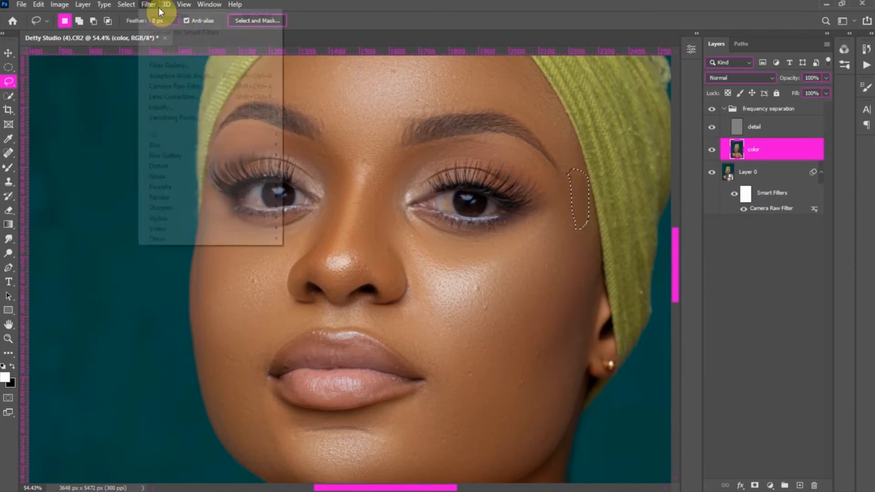
left_click(157, 16)
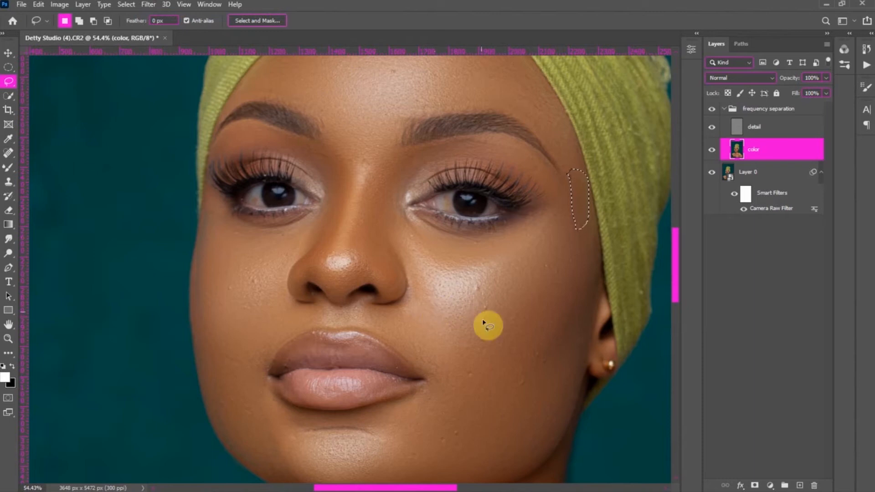
left_click(591, 237)
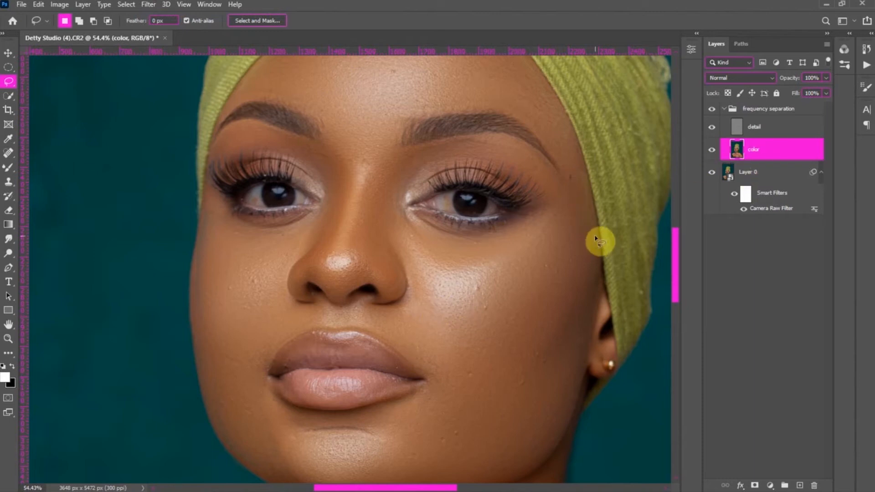
Step: Blend the forehead and temple skin along the headscarf edge with a 90-pixel Mixer Brush on the color layer
left_click(10, 167)
scroll(299, 176, "up", 5)
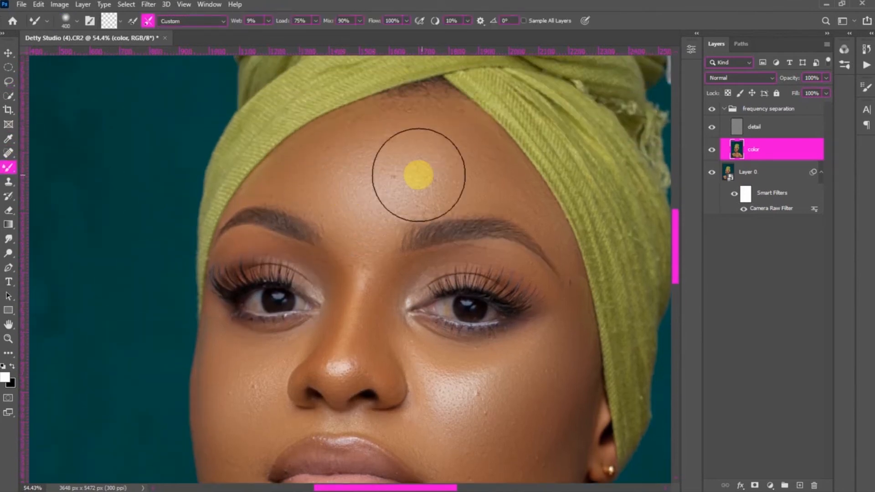
key("bracketleft")
key("bracketleft")
key("bracketleft")
key("bracketleft")
key("bracketleft")
key("bracketleft")
key("bracketleft")
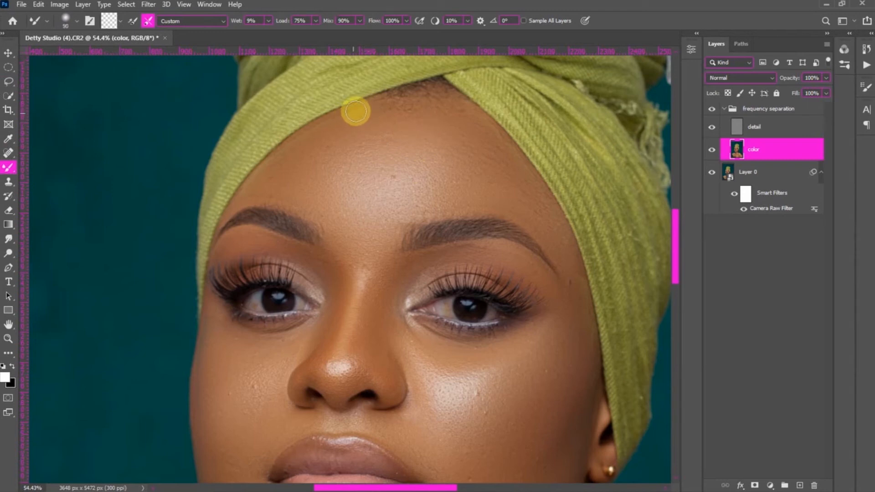
mouse_move(342, 113)
left_mouse_down()
mouse_move(303, 140)
mouse_move(335, 124)
mouse_move(313, 126)
mouse_move(306, 134)
mouse_move(359, 115)
mouse_move(332, 134)
mouse_move(420, 129)
mouse_move(511, 149)
mouse_move(498, 137)
mouse_move(511, 155)
mouse_move(479, 126)
mouse_move(488, 125)
mouse_move(515, 144)
mouse_move(573, 246)
mouse_move(591, 304)
mouse_move(591, 352)
left_mouse_up()
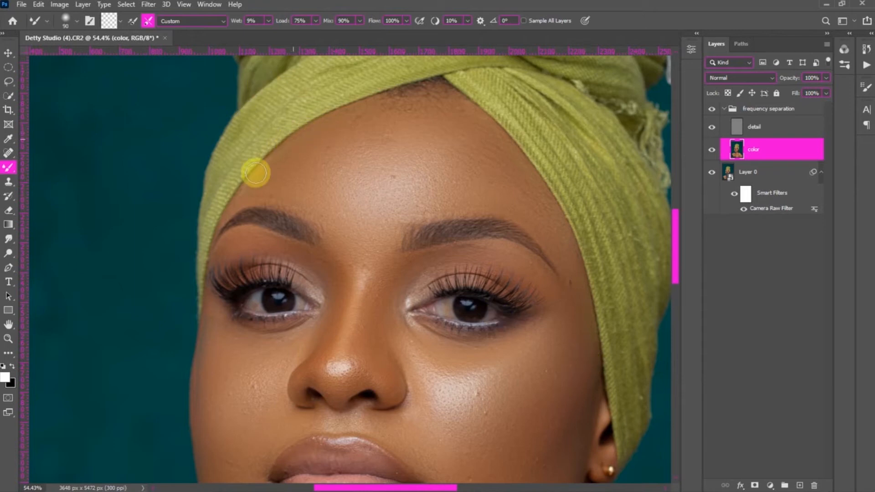
Step: Blend the far side of the forehead, the nose, the far cheek and the skin around the mouth with the 90-pixel Mixer Brush
mouse_move(245, 186)
left_mouse_down()
mouse_move(311, 221)
mouse_move(248, 186)
mouse_move(329, 123)
mouse_move(401, 133)
mouse_move(402, 217)
mouse_move(417, 249)
mouse_move(461, 249)
mouse_move(507, 264)
mouse_move(542, 291)
mouse_move(501, 186)
mouse_move(480, 180)
mouse_move(486, 174)
mouse_move(504, 264)
mouse_move(492, 248)
mouse_move(438, 255)
mouse_move(485, 244)
mouse_move(536, 265)
mouse_move(437, 210)
mouse_move(423, 213)
mouse_move(526, 215)
mouse_move(521, 220)
mouse_move(564, 265)
mouse_move(531, 316)
mouse_move(542, 331)
mouse_move(553, 318)
mouse_move(550, 328)
mouse_move(558, 326)
mouse_move(512, 366)
mouse_move(549, 345)
mouse_move(585, 281)
mouse_move(594, 335)
mouse_move(357, 333)
left_mouse_up()
scroll(357, 333, "down", 4)
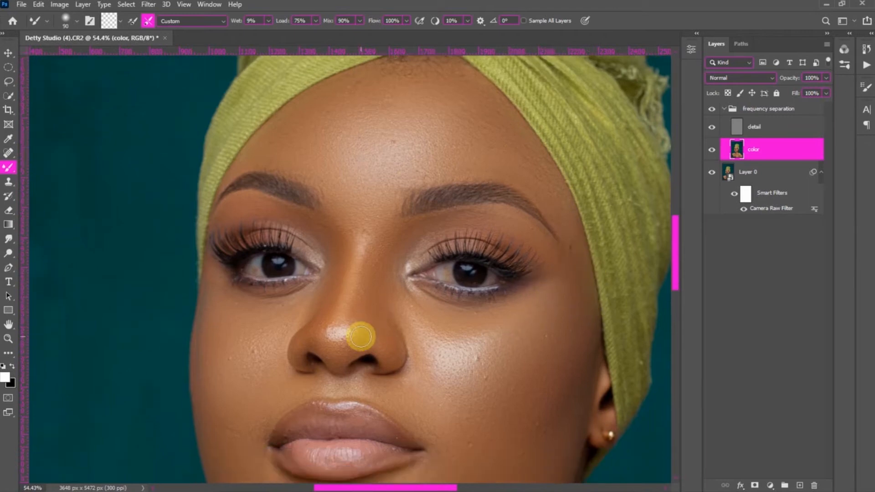
mouse_move(201, 209)
left_mouse_down()
mouse_move(283, 242)
mouse_move(262, 248)
mouse_move(209, 221)
mouse_move(197, 254)
mouse_move(197, 309)
mouse_move(195, 264)
mouse_move(204, 325)
mouse_move(201, 282)
mouse_move(211, 243)
left_mouse_up()
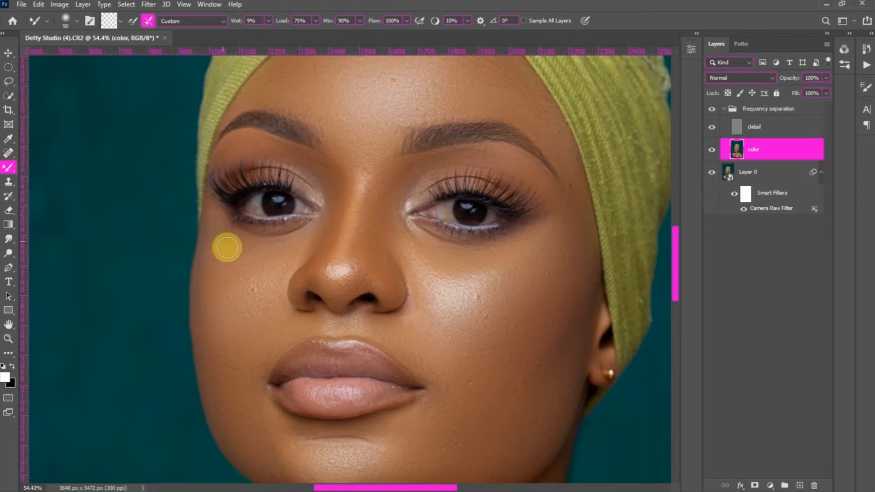
scroll(351, 412, "down", 3)
mouse_move(277, 330)
left_mouse_down()
mouse_move(269, 364)
mouse_move(252, 355)
mouse_move(283, 412)
mouse_move(321, 402)
mouse_move(322, 390)
mouse_move(358, 395)
mouse_move(346, 387)
mouse_move(401, 397)
mouse_move(393, 393)
mouse_move(411, 411)
mouse_move(326, 392)
mouse_move(329, 385)
mouse_move(429, 408)
mouse_move(433, 390)
mouse_move(374, 381)
mouse_move(433, 415)
mouse_move(559, 375)
mouse_move(554, 331)
mouse_move(575, 322)
mouse_move(538, 389)
mouse_move(522, 396)
mouse_move(548, 379)
mouse_move(459, 379)
left_mouse_up()
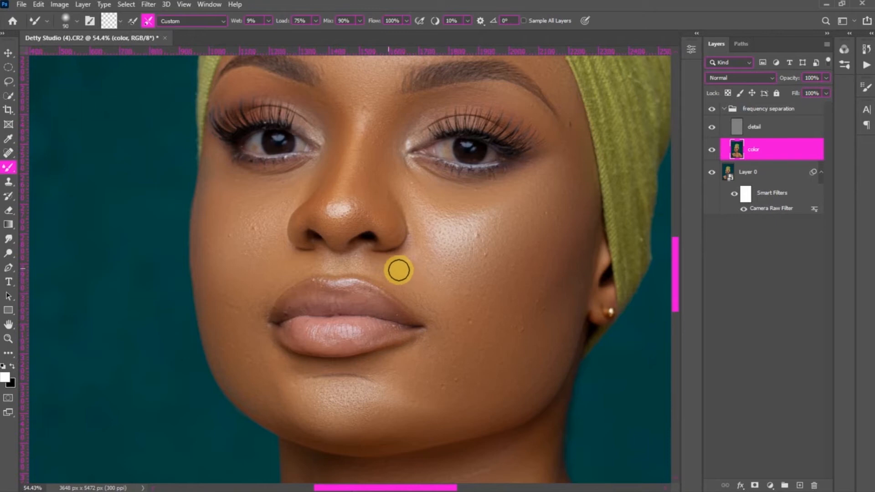
Step: Blend the near cheek from the side of the mouth toward the jaw with the 90-pixel Mixer Brush on the color layer
mouse_move(421, 295)
left_mouse_down()
mouse_move(443, 350)
mouse_move(293, 383)
mouse_move(334, 371)
mouse_move(398, 402)
mouse_move(361, 417)
mouse_move(426, 412)
mouse_move(436, 423)
mouse_move(330, 443)
mouse_move(371, 443)
mouse_move(496, 413)
mouse_move(524, 344)
mouse_move(506, 329)
left_mouse_up()
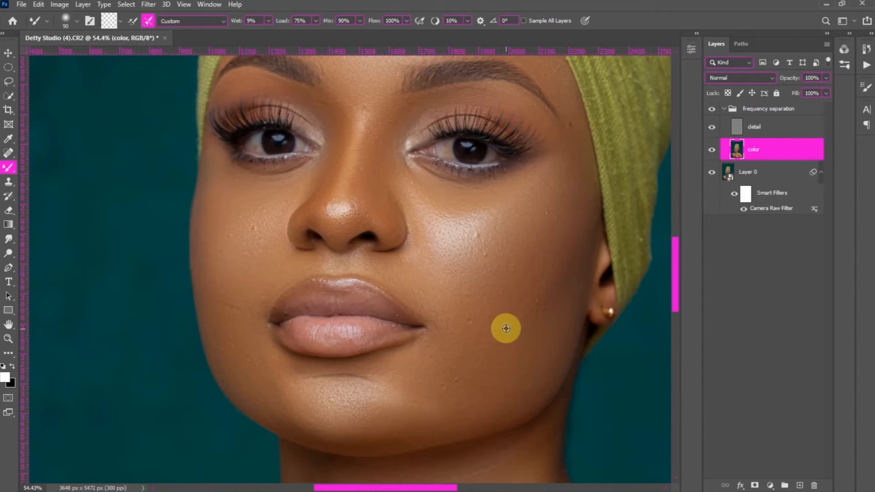
scroll(506, 328, "down", 4)
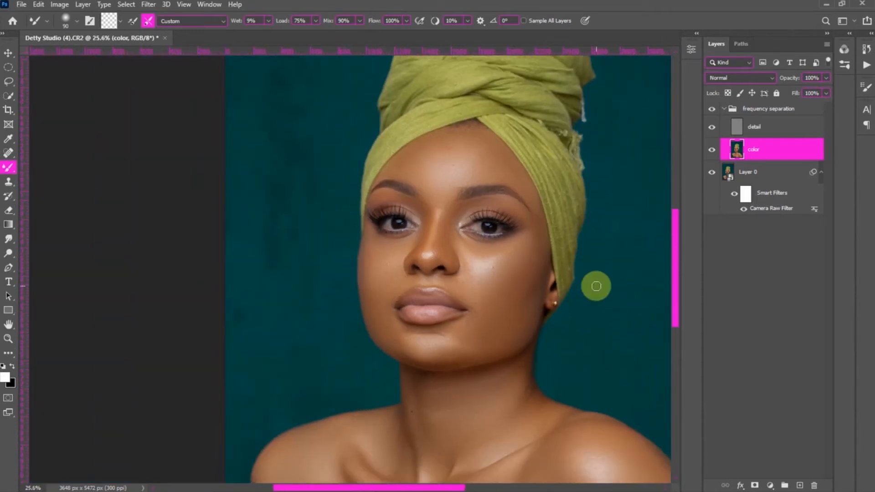
scroll(596, 287, "down", 2)
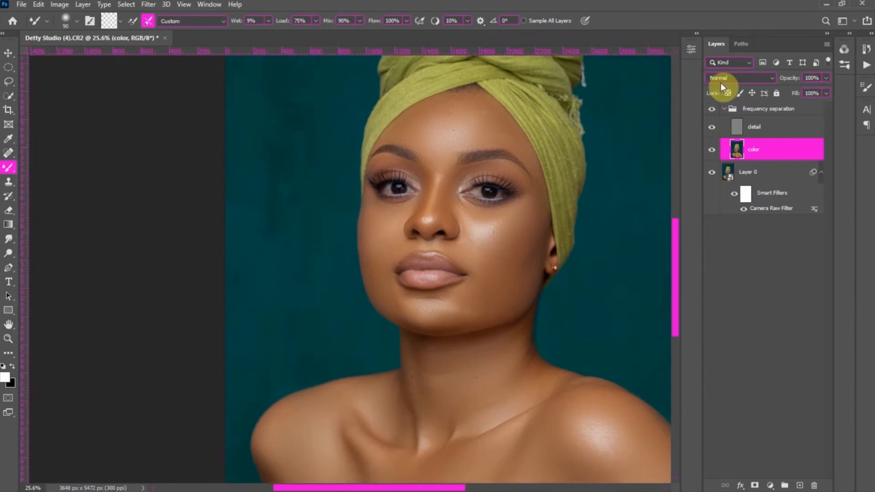
Step: Compare the portrait with and without the frequency separation retouch, and collapse and select that group
left_click(711, 111)
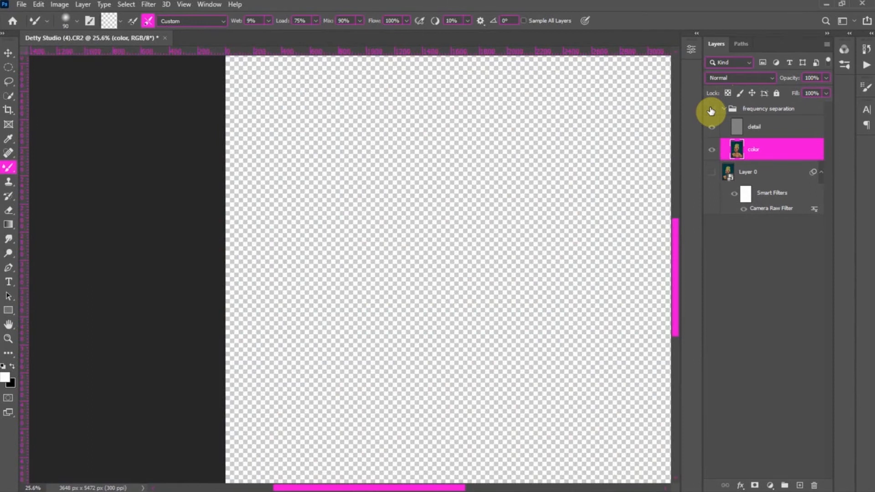
left_click(711, 111)
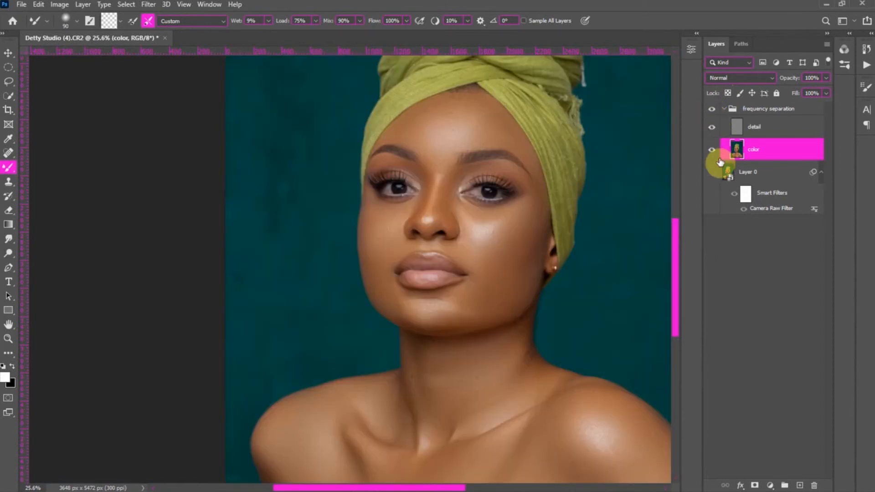
left_click(711, 116)
left_click(724, 108)
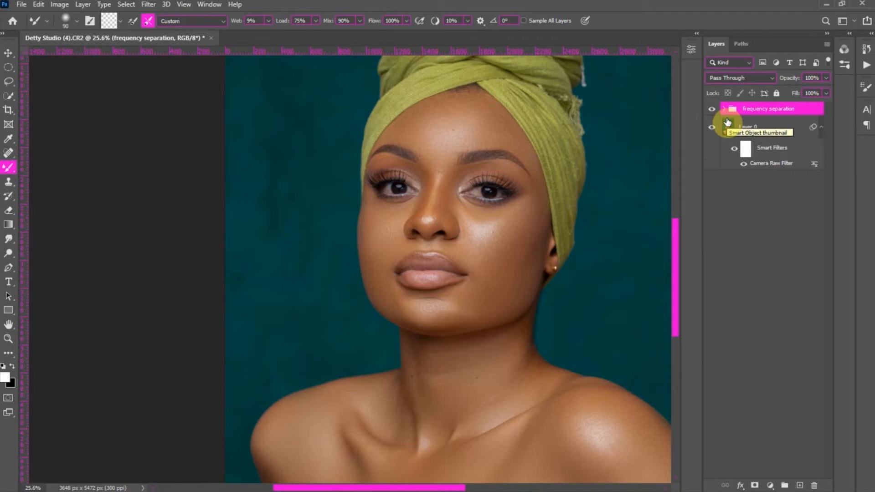
key("ctrl+0")
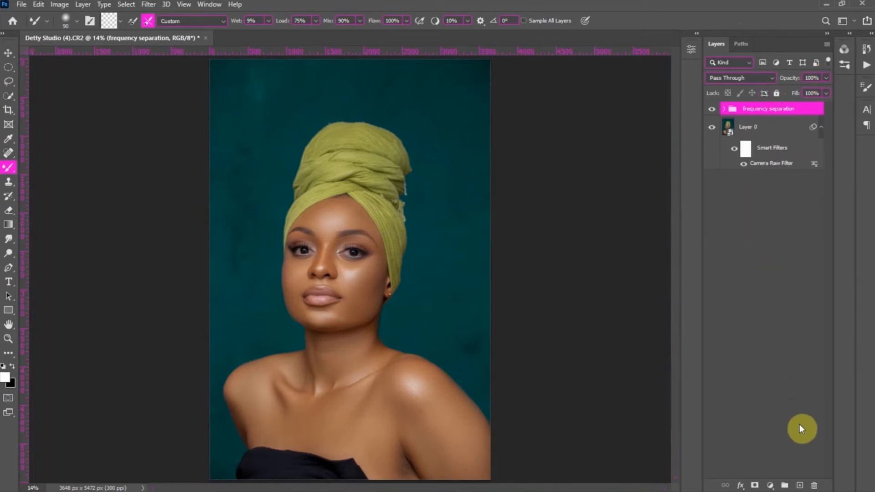
Step: Add a brightening Curves adjustment layer above the frequency separation group with a curve point at input 101, output 153
left_click(770, 486)
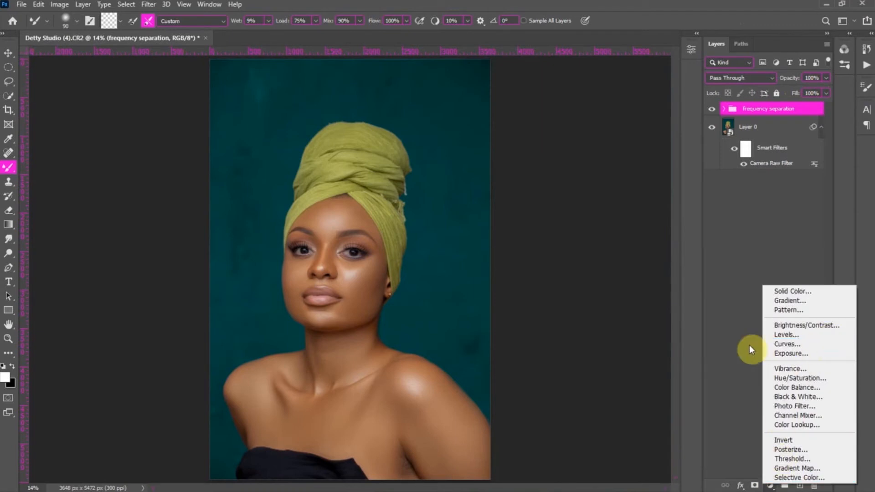
left_click(725, 214)
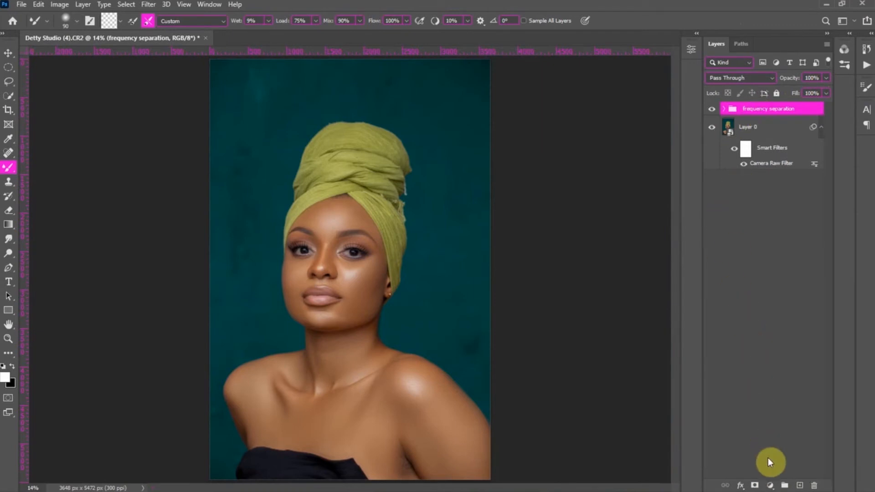
left_click(769, 486)
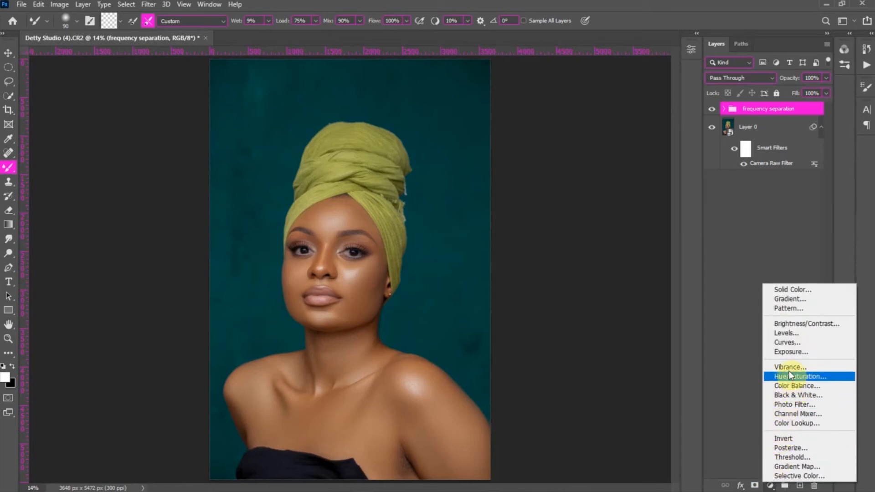
left_click(777, 272)
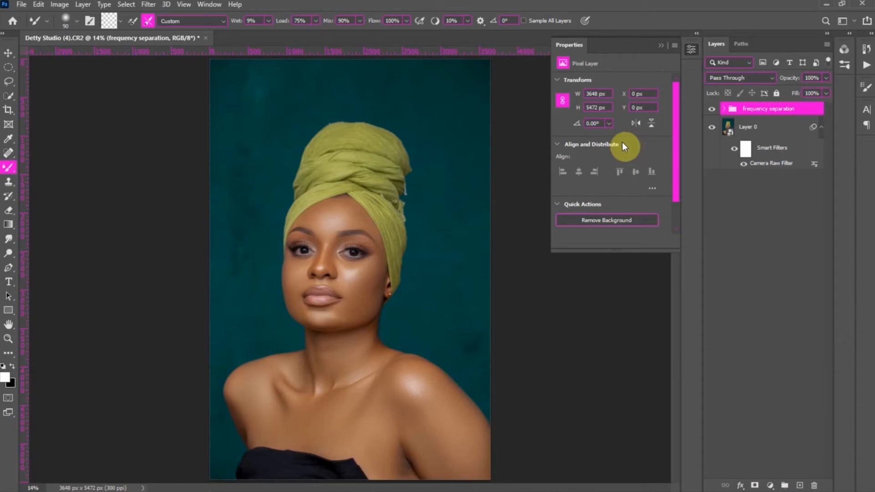
left_click_drag(619, 145, 614, 141)
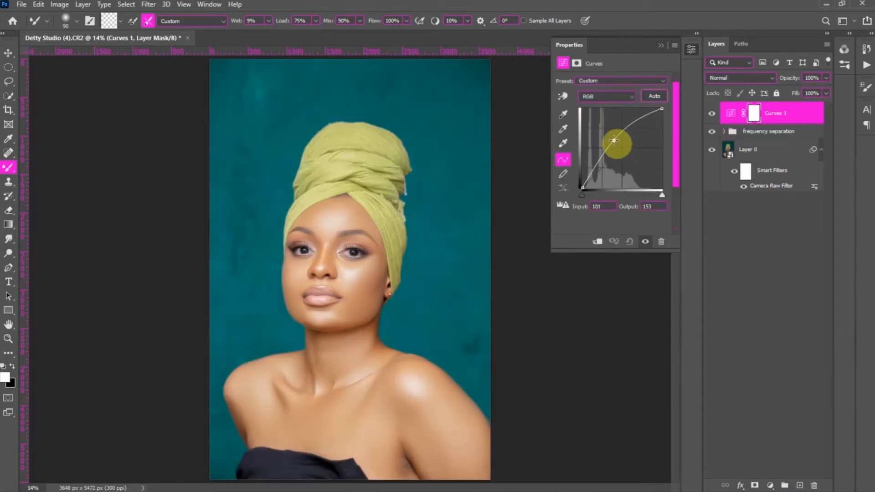
Step: Invert the brightening Curves layer's mask to black and rename the layer d
left_click(661, 45)
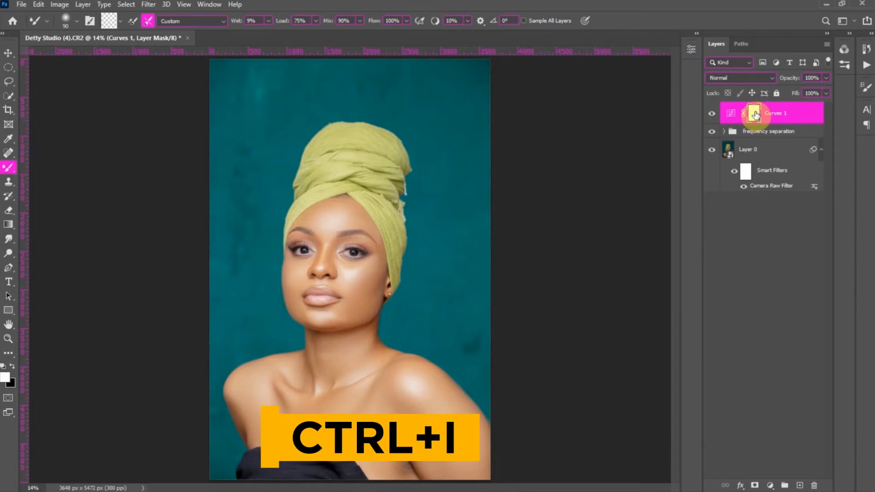
key("ctrl+i")
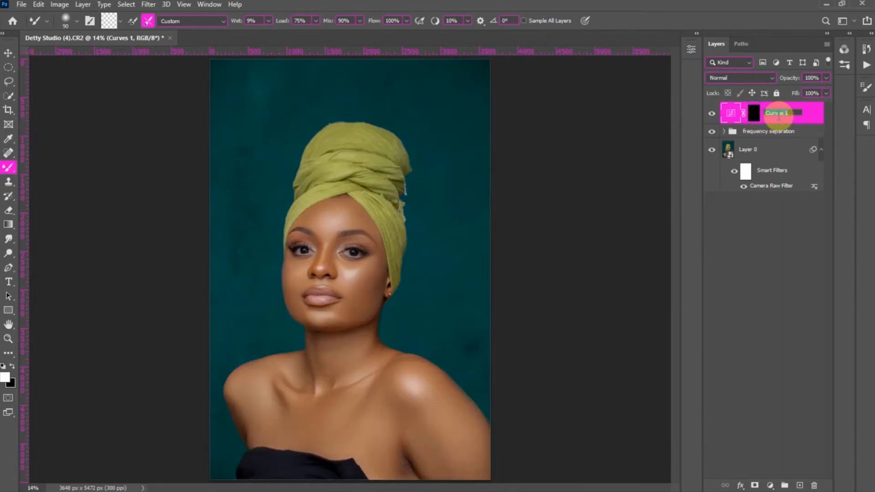
key("Return")
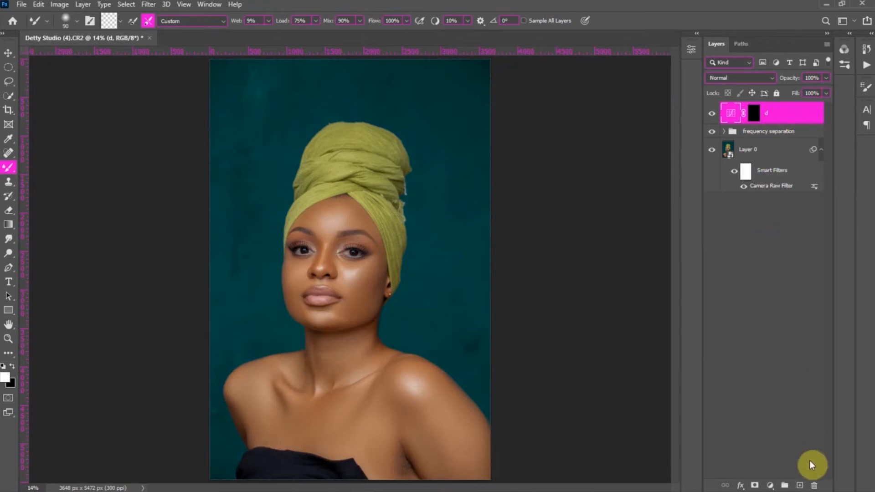
Step: Add a darkening Curves layer named b with a curve point at input 136, output 90, and invert its mask to black
left_click(774, 489)
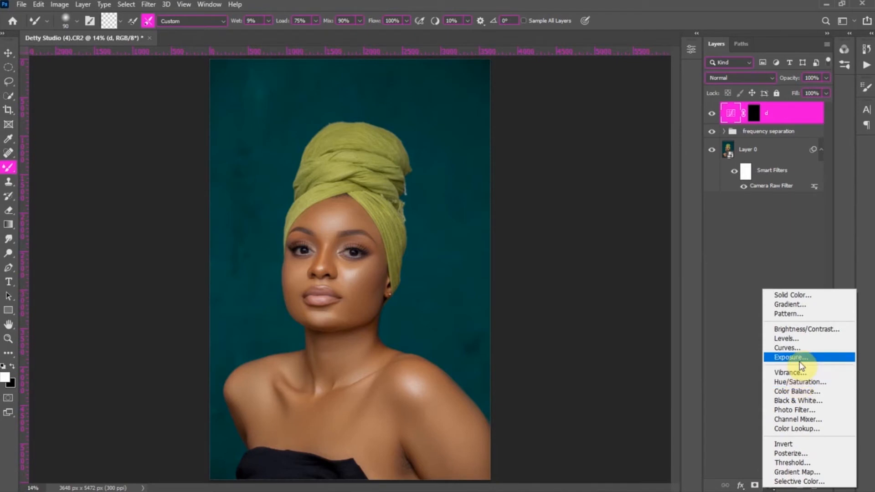
left_click(787, 347)
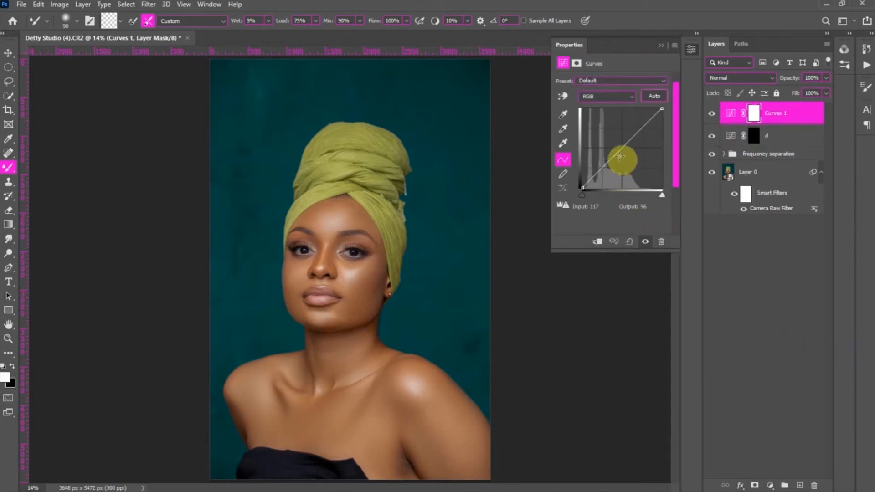
left_click_drag(620, 151, 625, 160)
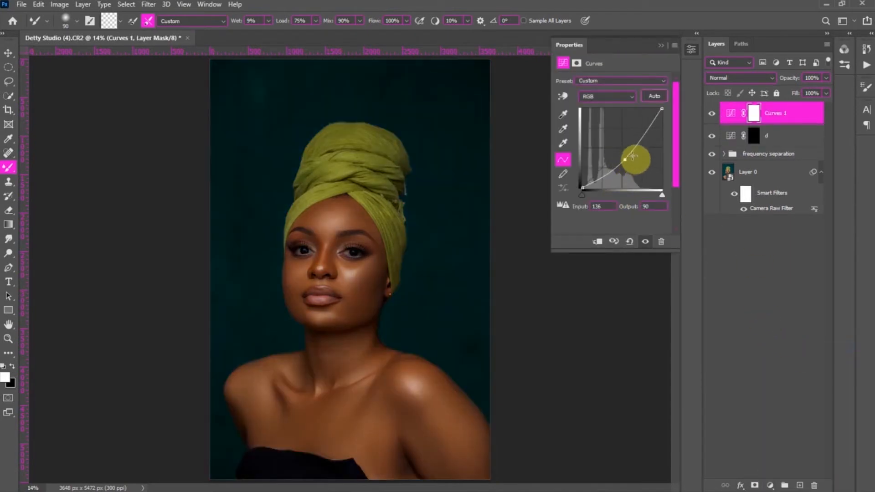
left_click(658, 45)
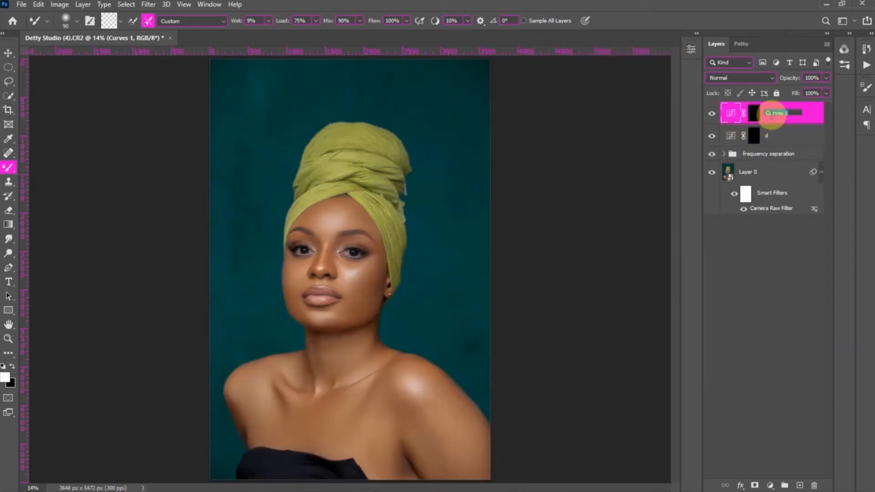
key("Return")
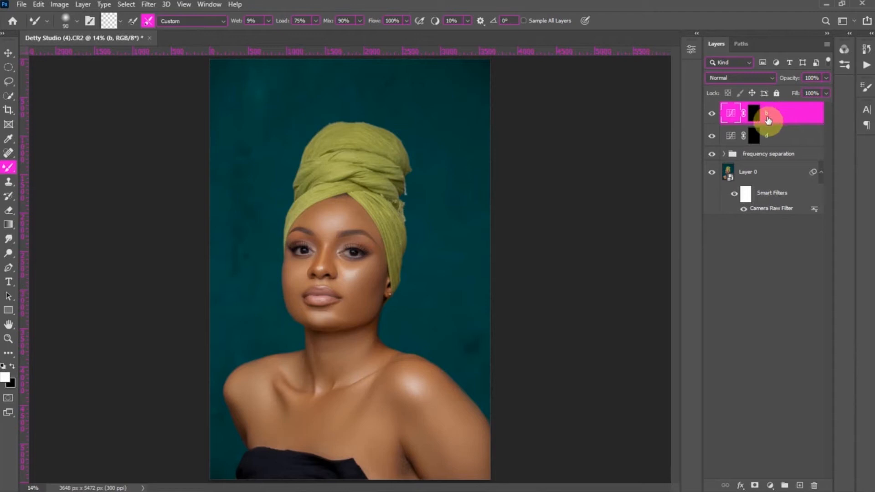
Step: Group the b and d Curves layers and name the group dnb
left_click(768, 144, "shift")
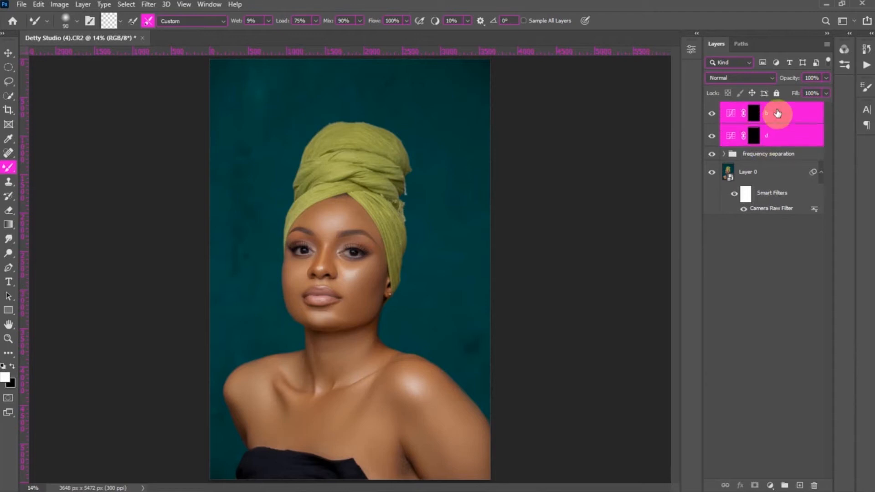
key("ctrl+g")
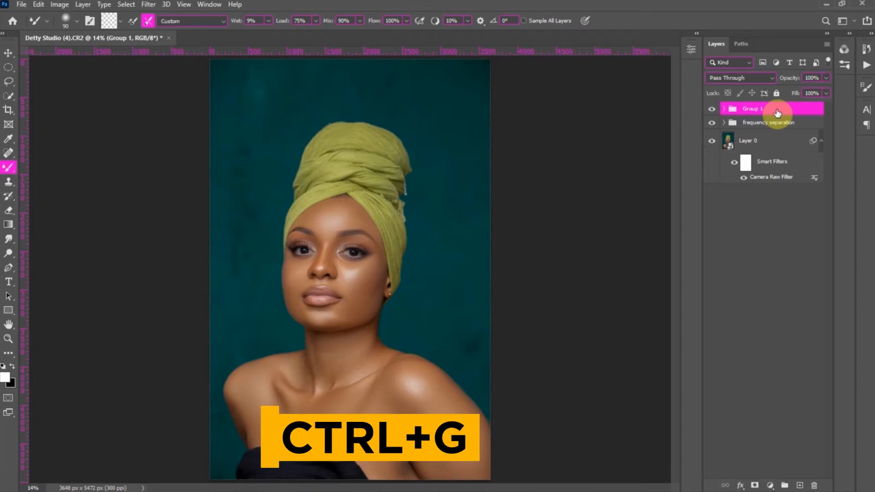
double_click(754, 108)
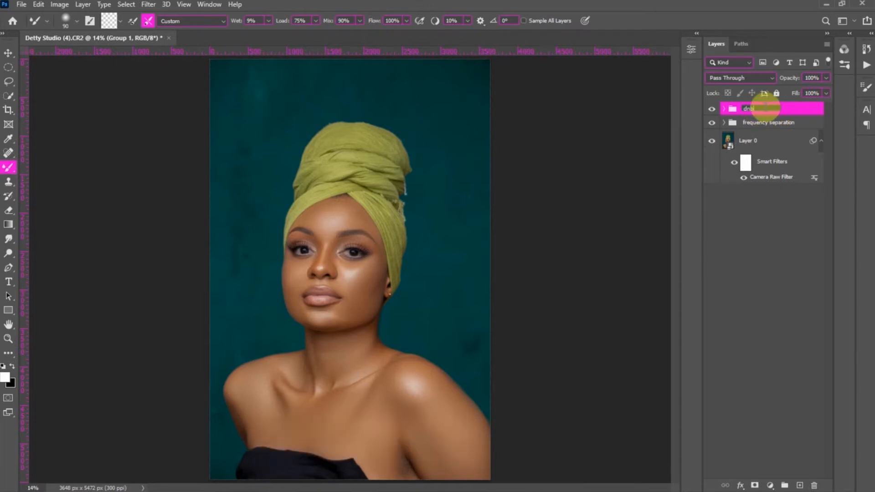
key("Return")
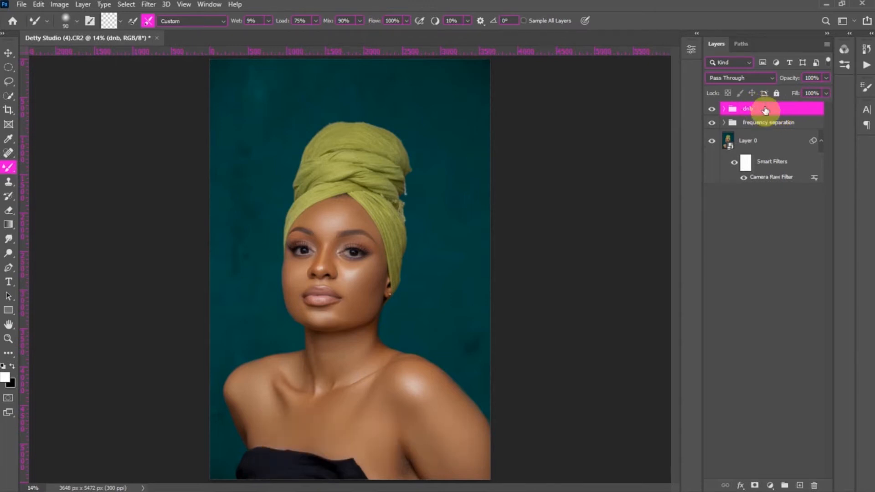
Step: Select the d layer's mask inside the dnb group and set up the Brush tool with 10% opacity
left_click(724, 109)
left_click(761, 151)
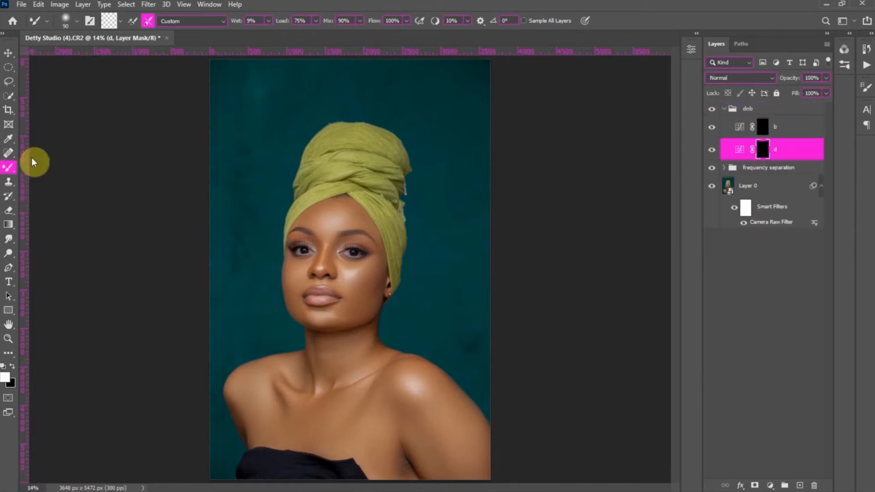
right_click(17, 171)
left_click(51, 167)
right_click(19, 170)
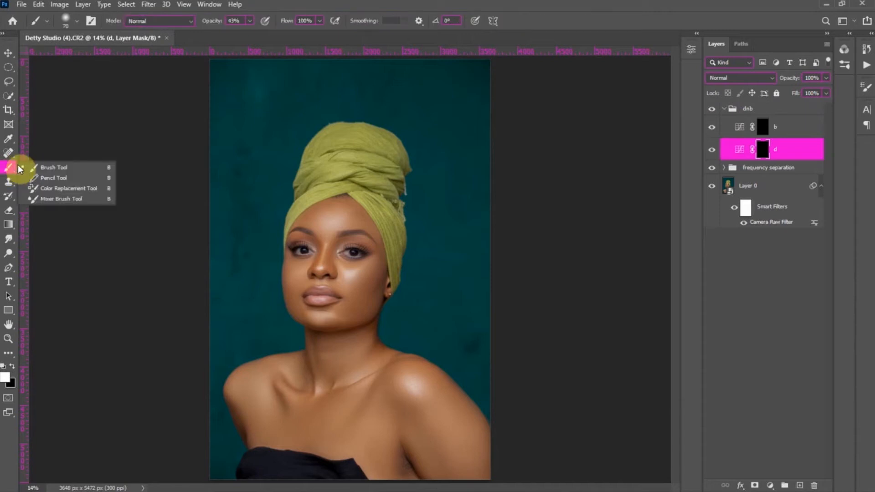
left_click(94, 169)
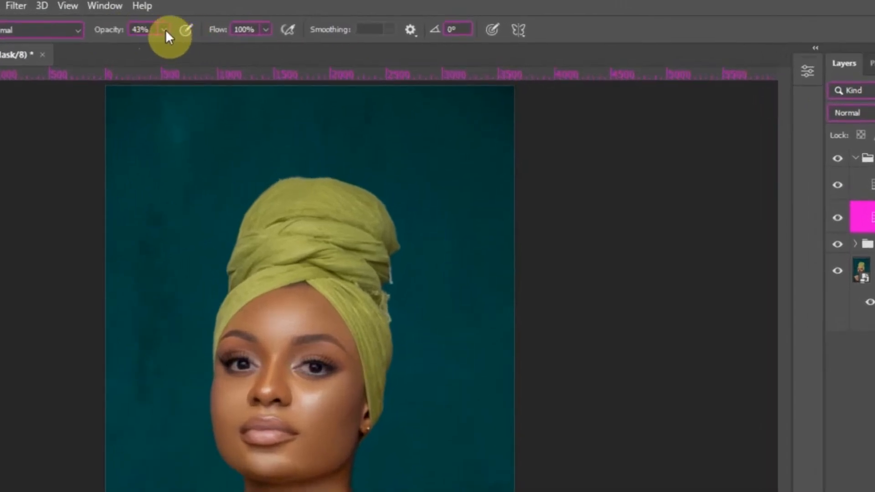
left_click(165, 29)
left_click_drag(159, 45, 138, 51)
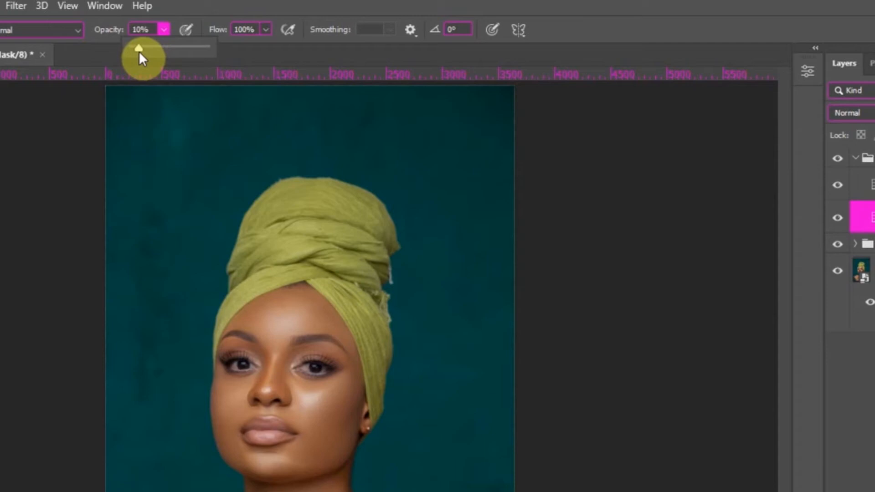
left_click(272, 32)
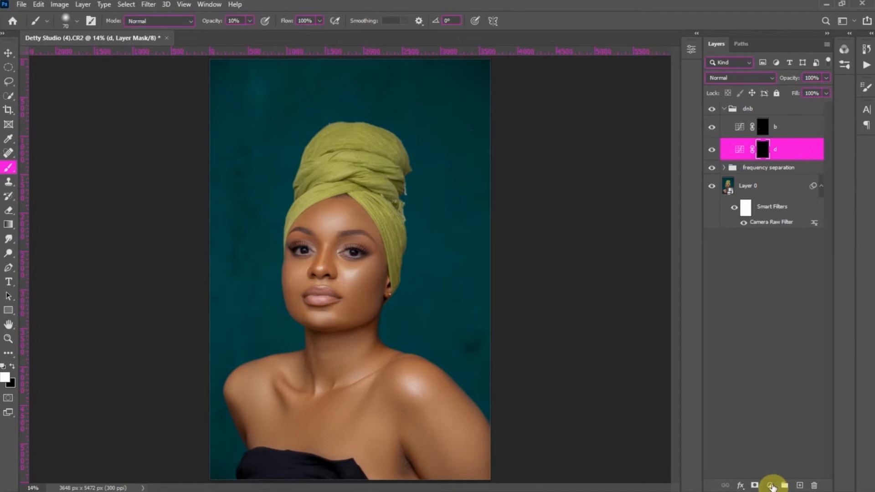
Step: Add a Black & White adjustment layer in the dnb group with Reds at -66 and Yellows at -6
left_click(770, 485)
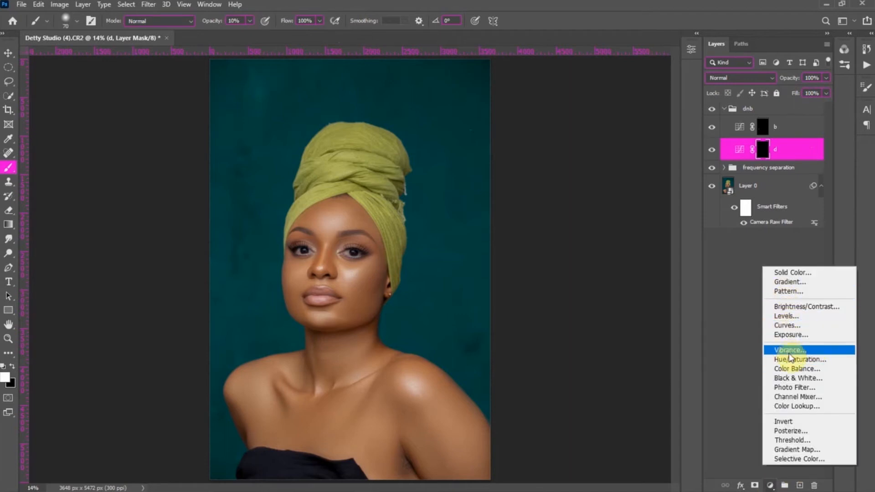
left_click(792, 378)
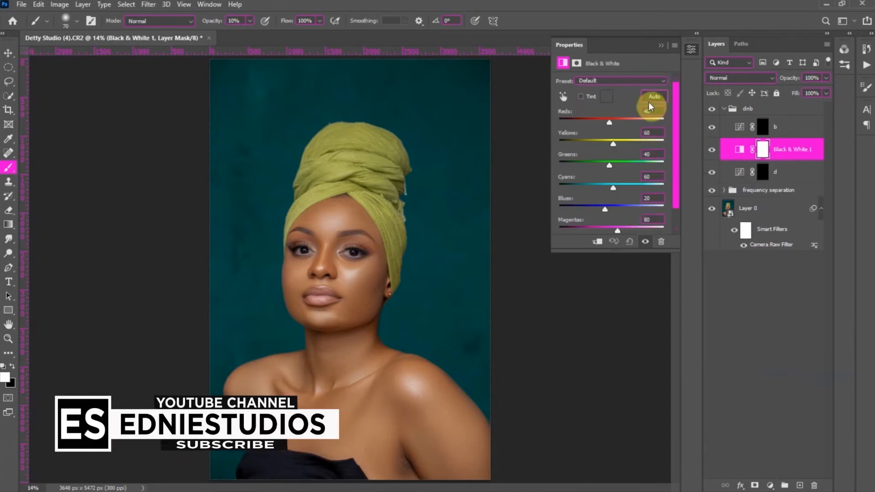
left_click_drag(609, 121, 599, 145)
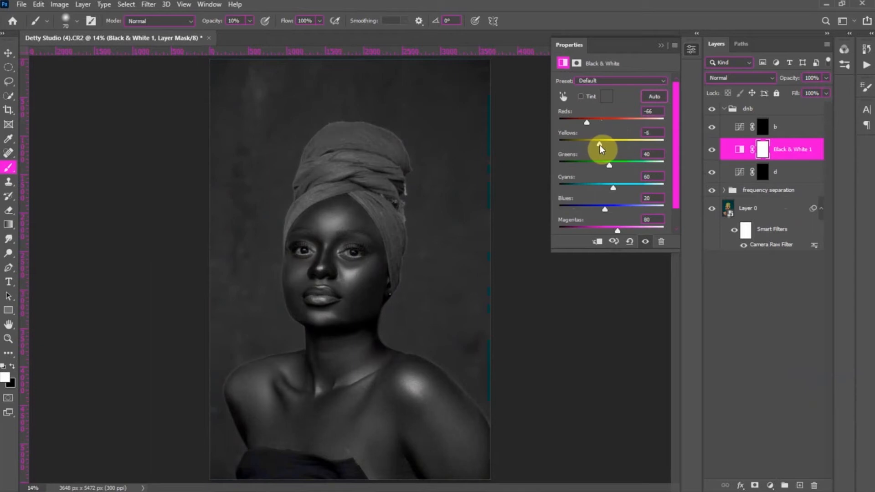
left_click(661, 46)
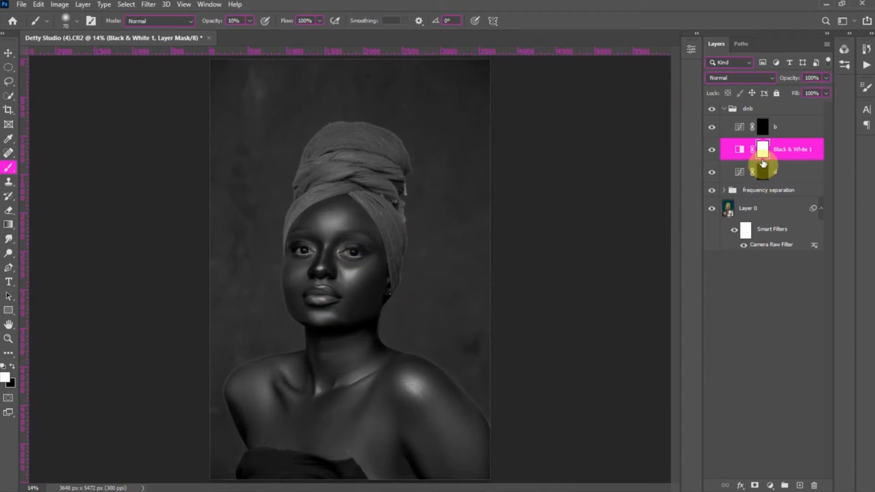
Step: Move the Black & White layer to the top of the dnb group and select the d layer's mask
left_click_drag(775, 155, 776, 121)
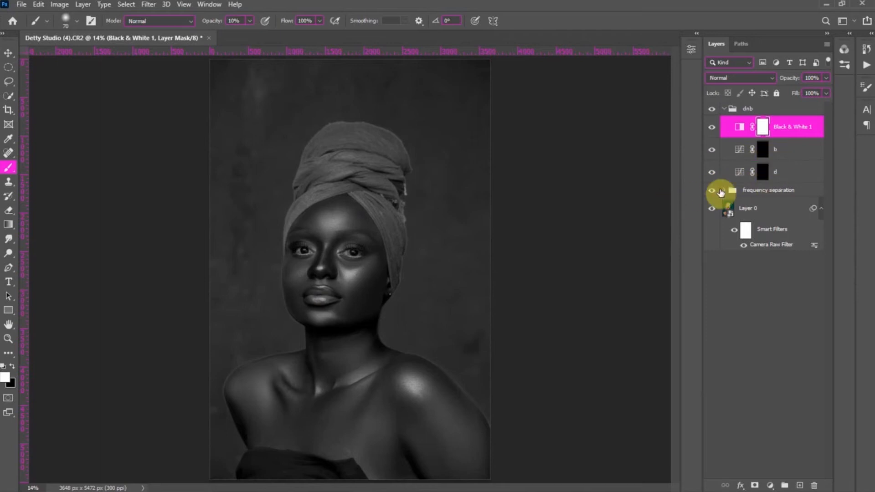
left_click(768, 176)
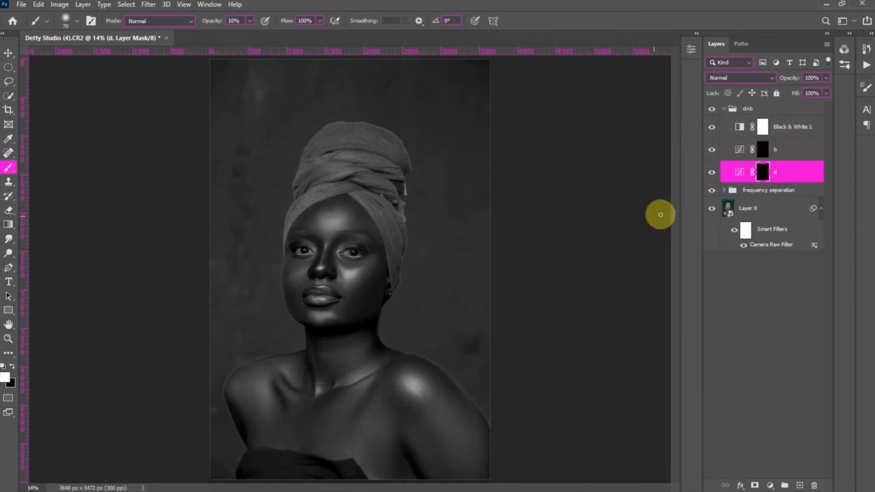
Step: Dodge the forehead highlight on the d layer's mask, enlarging the brush from 200 to 600 px
scroll(343, 208, "up", 5)
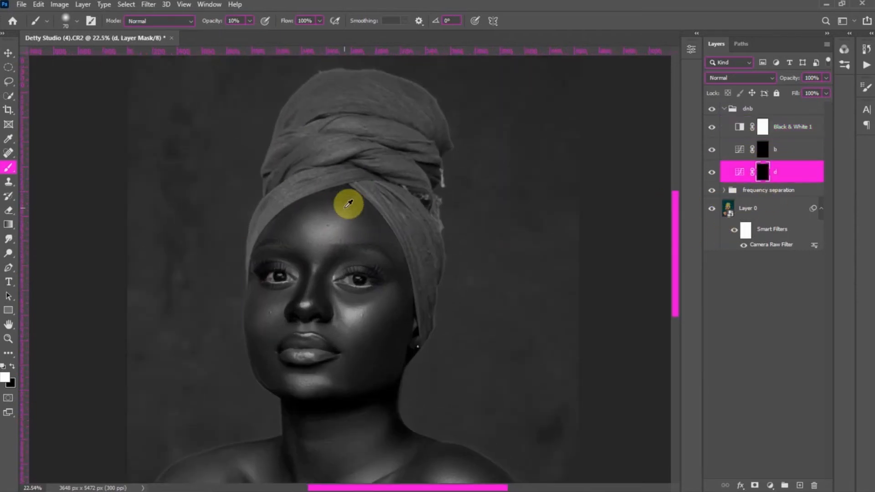
scroll(349, 205, "up", 2)
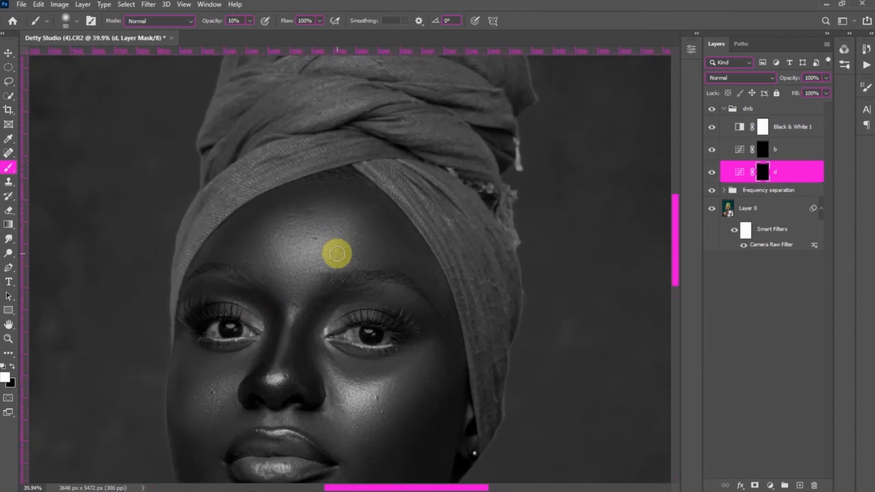
key("bracketright")
key("bracketright")
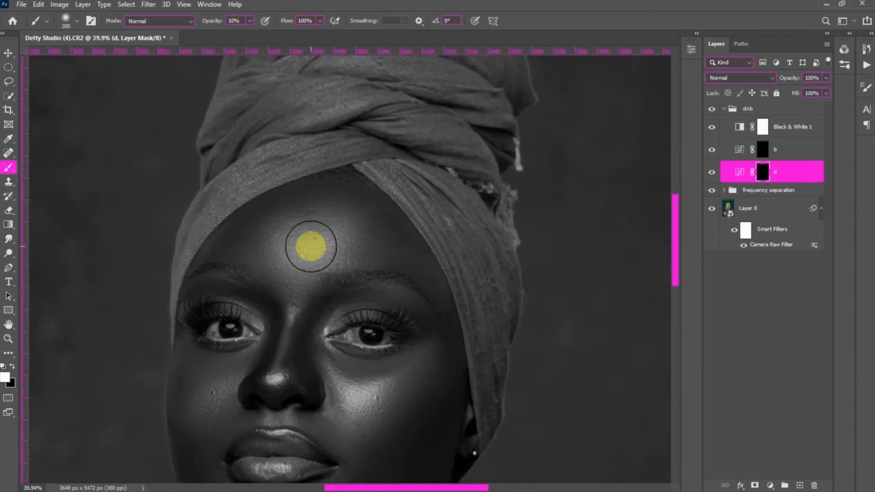
mouse_move(309, 247)
left_mouse_down()
mouse_move(303, 252)
mouse_move(317, 237)
mouse_move(332, 242)
mouse_move(285, 254)
left_mouse_up()
key("bracketright")
key("bracketright")
key("bracketright")
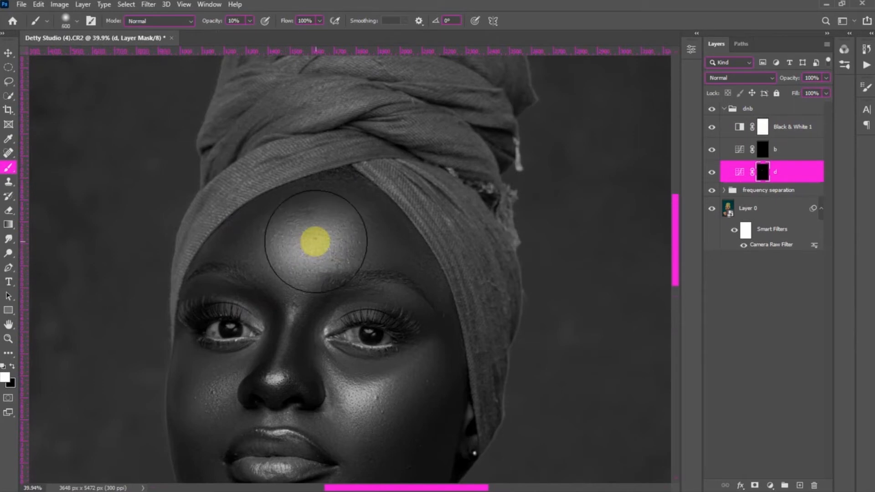
mouse_move(314, 240)
left_mouse_down()
mouse_move(296, 249)
mouse_move(324, 243)
left_mouse_up()
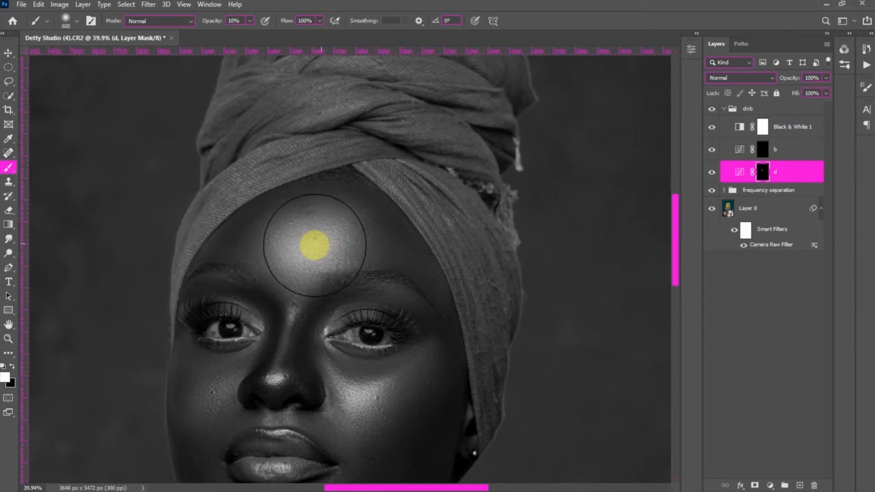
Step: Hide the Black & White layer and compare the portrait with the dnb group off and on
left_click(713, 133)
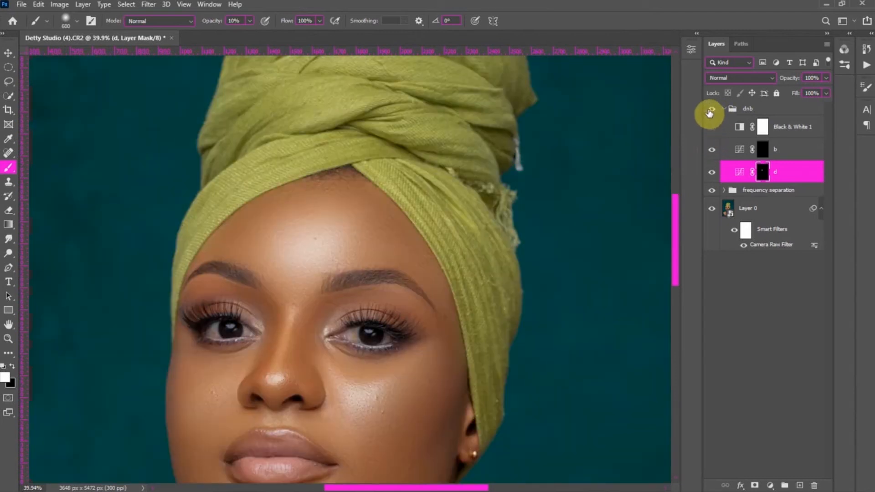
left_click(710, 111)
left_click(711, 111)
left_click(711, 111)
left_click(711, 111)
Step: Show the Black & White layer and dodge the brighter cheek's highlight under the eye with a 175 px brush
key("bracketleft")
key("bracketleft")
key("bracketleft")
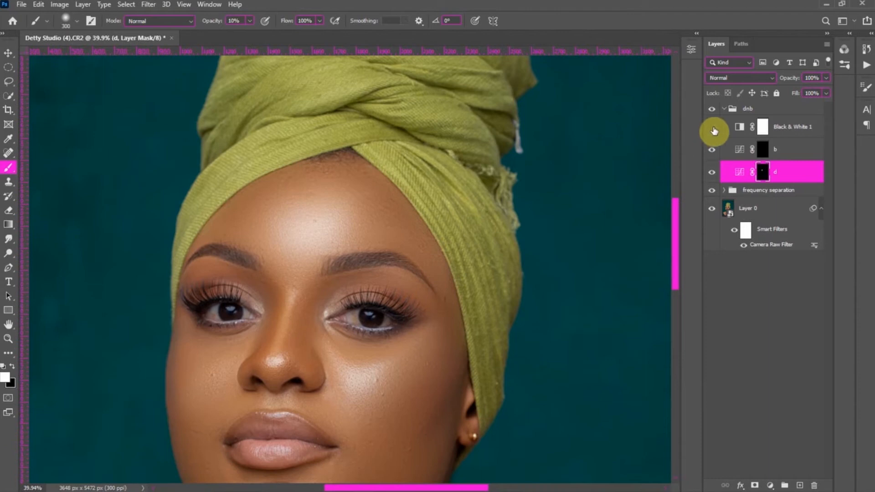
left_click(711, 130)
scroll(333, 284, "down", 3)
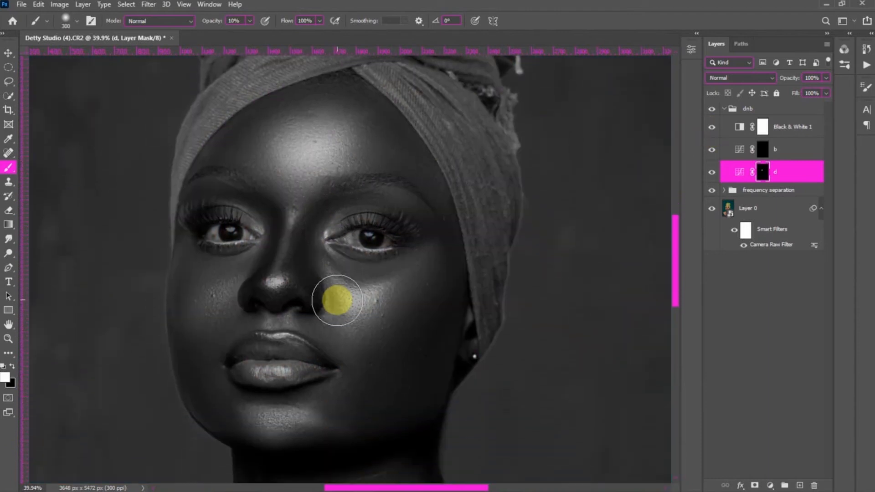
key("bracketleft")
key("bracketleft")
key("bracketleft")
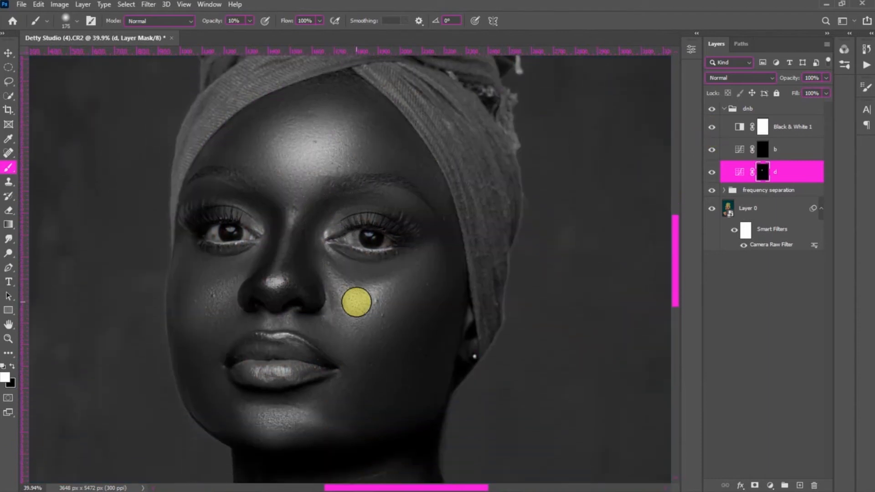
mouse_move(359, 314)
left_mouse_down()
mouse_move(382, 308)
mouse_move(366, 317)
mouse_move(386, 297)
mouse_move(361, 320)
mouse_move(334, 273)
mouse_move(339, 308)
left_mouse_up()
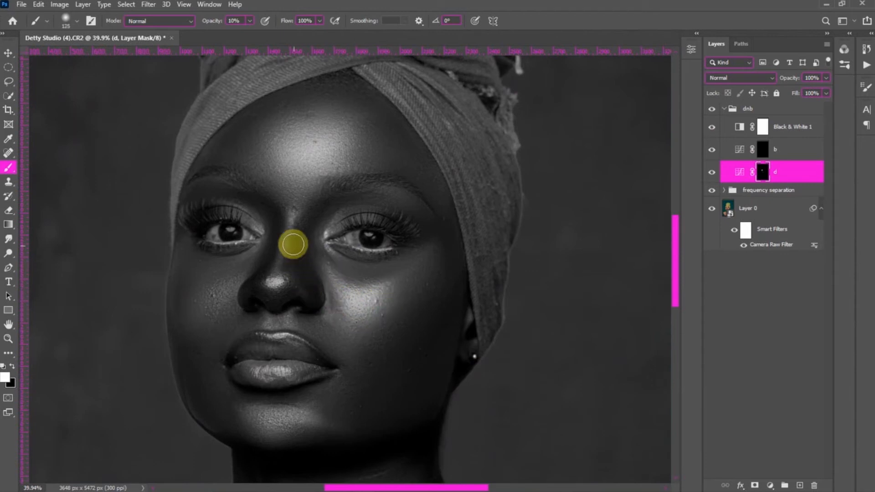
Step: Dodge the bridge of the nose and the nearby inner eye corner on the d mask with a smaller brush
key("bracketleft")
key("bracketleft")
key("bracketleft")
mouse_move(292, 218)
left_mouse_down()
mouse_move(270, 283)
mouse_move(289, 244)
mouse_move(276, 255)
mouse_move(288, 220)
mouse_move(293, 310)
mouse_move(294, 233)
mouse_move(285, 240)
mouse_move(293, 224)
mouse_move(281, 258)
mouse_move(279, 239)
mouse_move(287, 216)
mouse_move(268, 280)
mouse_move(286, 240)
mouse_move(279, 288)
mouse_move(340, 218)
left_mouse_up()
key("bracketleft")
Step: Preview the dodging in colour without the Black & White layer and restore the monochrome view
left_click(711, 131)
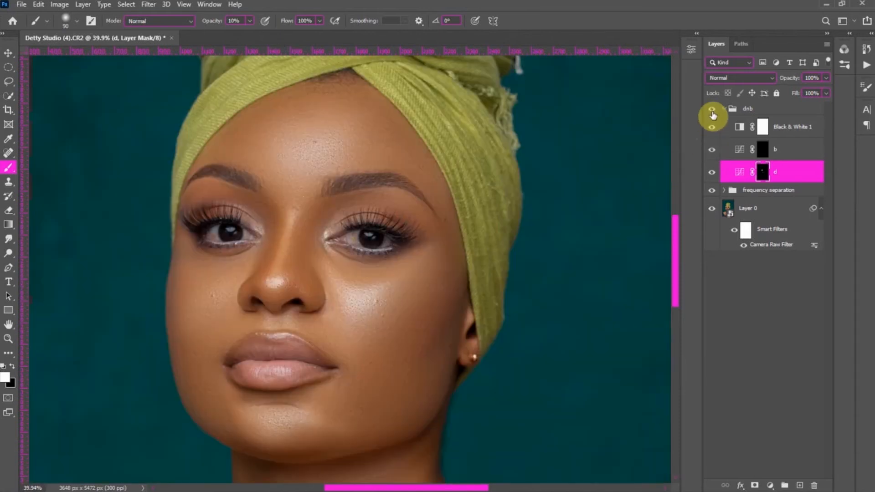
left_click(711, 130)
left_click(712, 131)
left_click(712, 132)
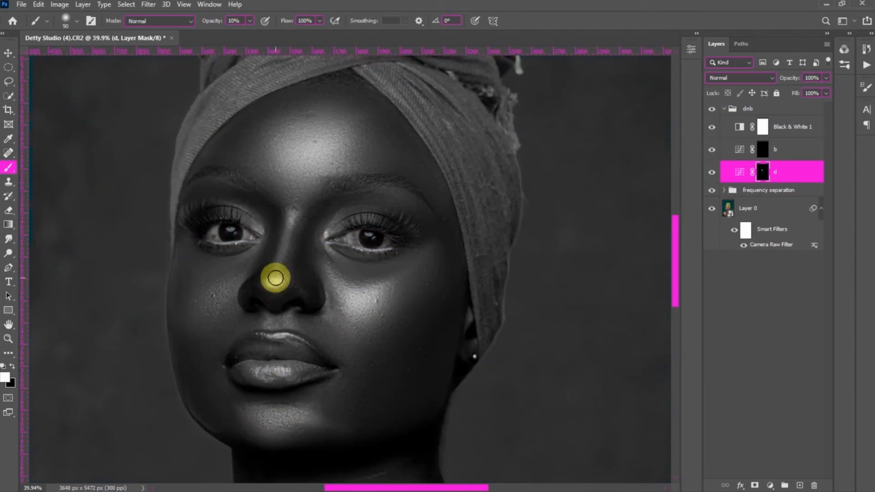
Step: Dodge the nose tip, the darker cheek and the chin highlight on the d mask, using a 200 px brush for the cheek and chin
scroll(269, 300, "down", 1)
left_click(222, 268)
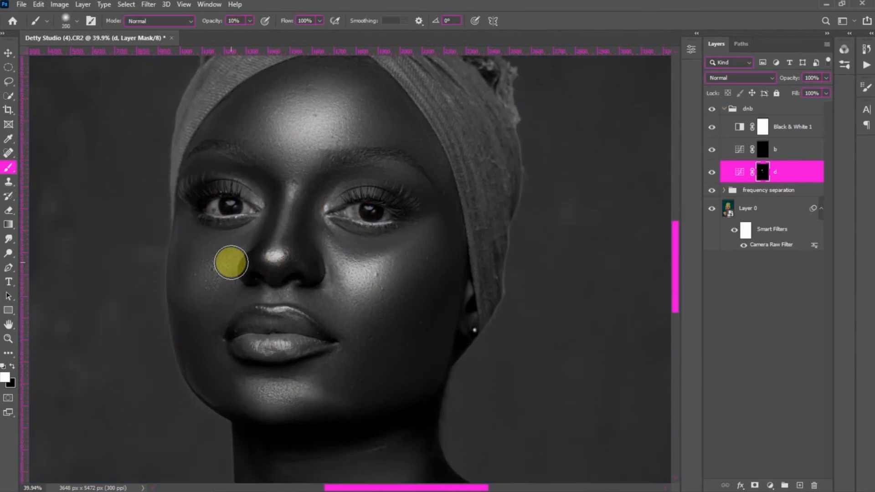
mouse_move(224, 265)
left_mouse_down()
mouse_move(204, 282)
mouse_move(230, 256)
mouse_move(207, 283)
mouse_move(212, 293)
mouse_move(231, 262)
left_mouse_up()
mouse_move(264, 316)
left_mouse_down()
mouse_move(288, 311)
mouse_move(277, 298)
left_mouse_up()
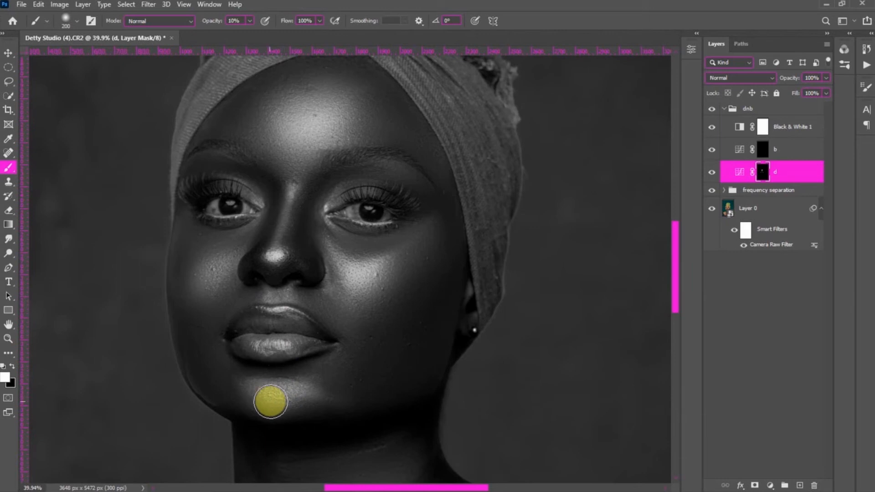
Step: Dodge the highlights on both shoulders and the collarbones on the d mask with a 500 px brush
scroll(360, 345, "down", 2)
scroll(360, 345, "down", 5)
key("bracketright")
key("bracketright")
key("bracketright")
key("bracketright")
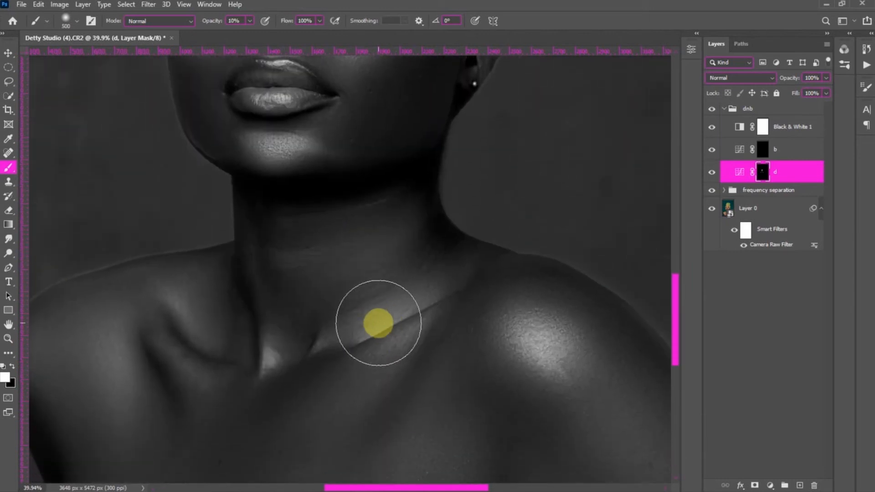
left_click_drag(545, 346, 553, 354)
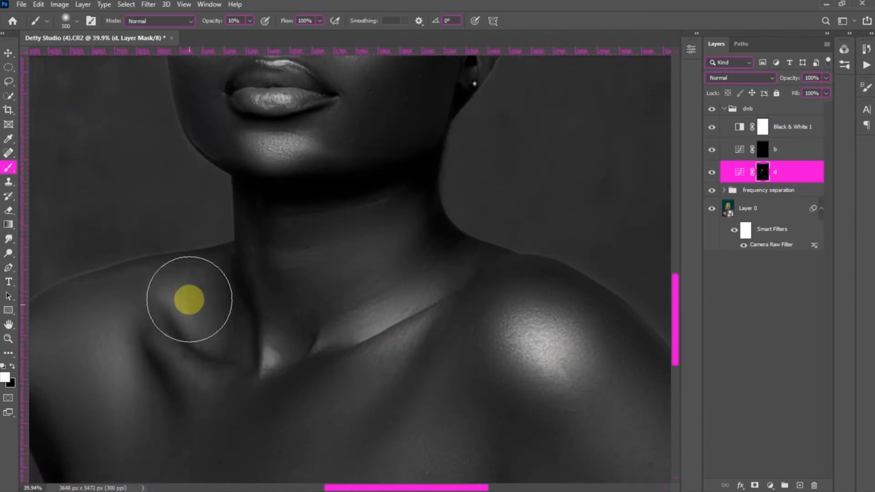
mouse_move(192, 305)
left_mouse_down()
mouse_move(188, 349)
mouse_move(115, 356)
mouse_move(125, 391)
mouse_move(173, 302)
mouse_move(103, 302)
left_mouse_up()
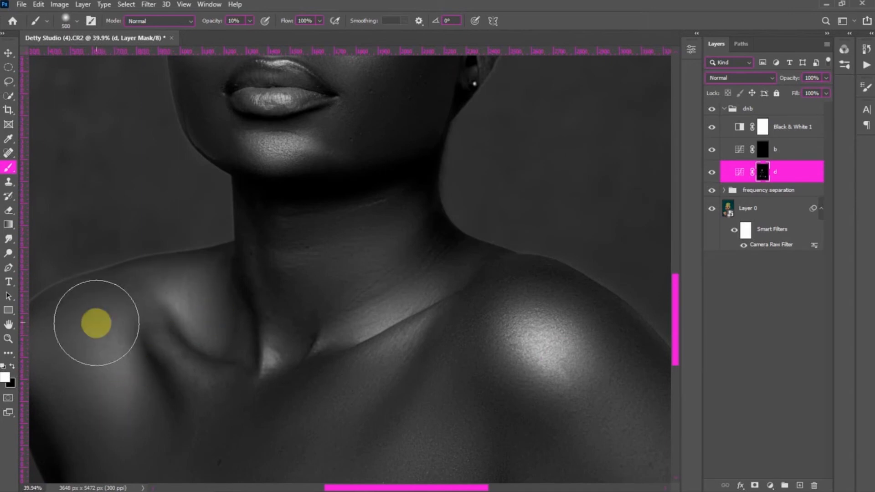
scroll(247, 313, "down", 2)
scroll(385, 312, "down", 4)
scroll(464, 342, "up", 6)
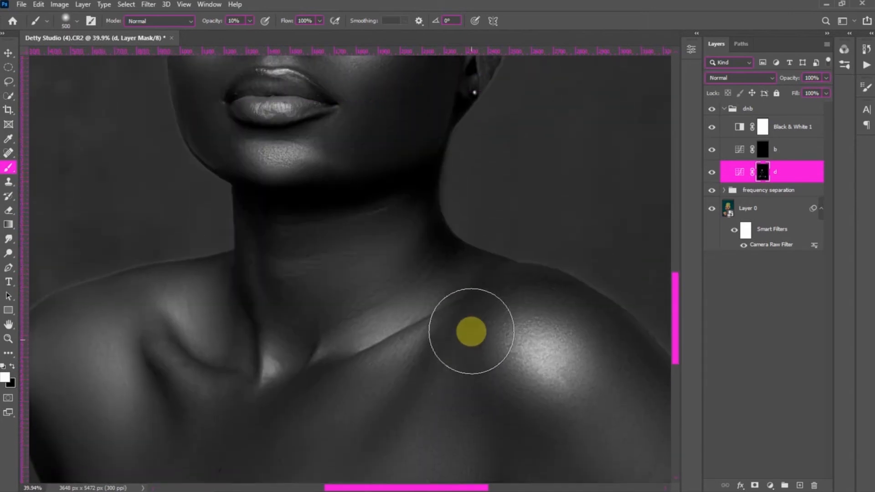
Step: Hide the Black & White layer and compare the portrait with the d layer off and on
scroll(460, 324, "down", 3)
left_click(712, 127)
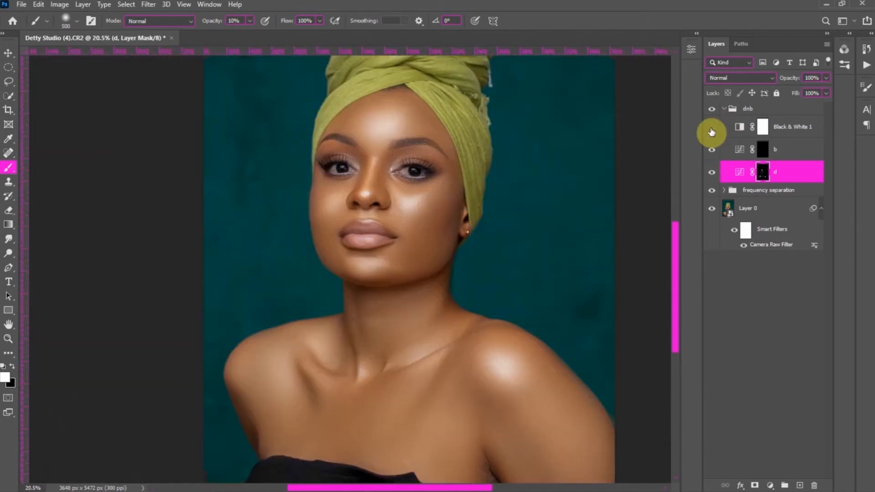
left_click(711, 174)
left_click(711, 174)
left_click(711, 174)
left_click(713, 174)
left_click(713, 174)
left_click(713, 174)
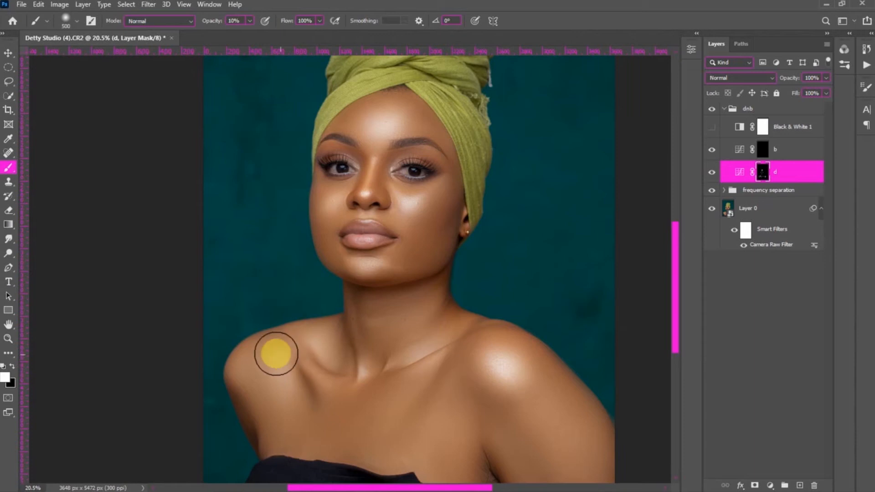
Step: Show the Black & White layer and burn around the forehead edges on the b layer's mask with a 500 px brush
left_click(752, 153)
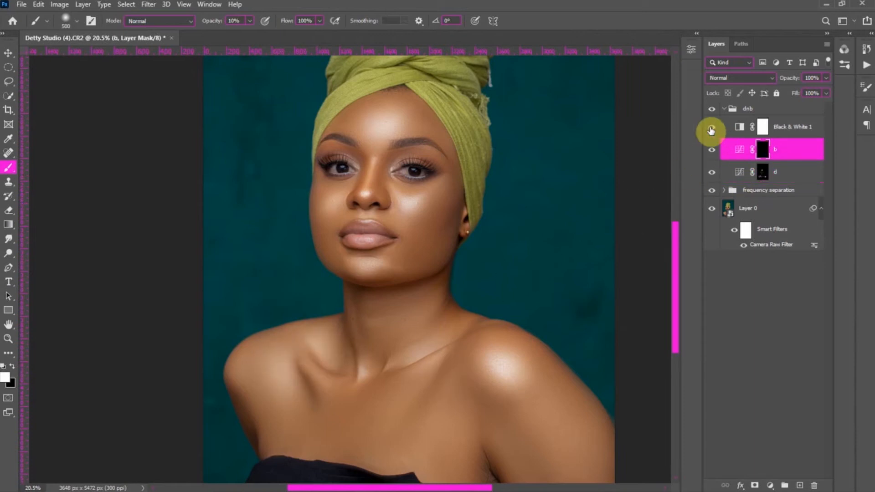
left_click(711, 130)
scroll(427, 124, "up", 3)
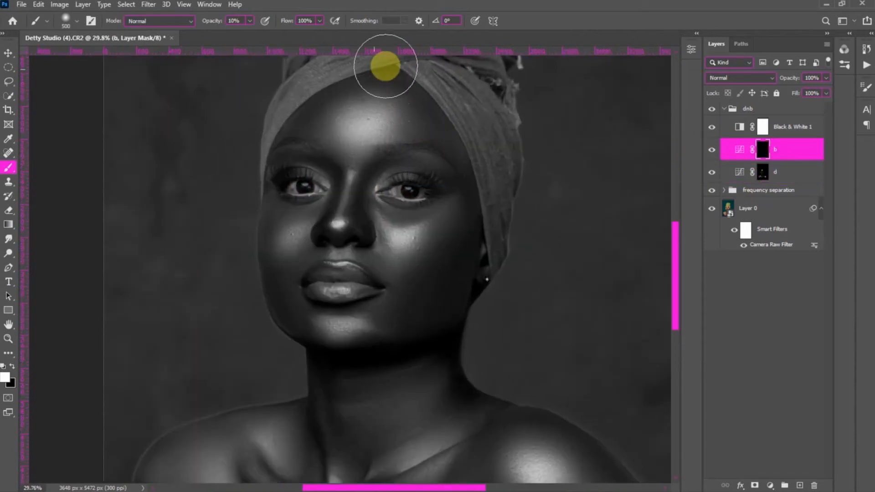
mouse_move(458, 140)
left_mouse_down()
mouse_move(440, 107)
mouse_move(386, 71)
mouse_move(464, 127)
mouse_move(496, 196)
mouse_move(477, 162)
mouse_move(480, 233)
mouse_move(451, 274)
mouse_move(449, 295)
mouse_move(419, 306)
mouse_move(487, 247)
mouse_move(420, 291)
mouse_move(488, 232)
mouse_move(480, 218)
mouse_move(516, 202)
mouse_move(281, 270)
mouse_move(271, 293)
mouse_move(256, 288)
mouse_move(234, 256)
mouse_move(297, 118)
left_mouse_up()
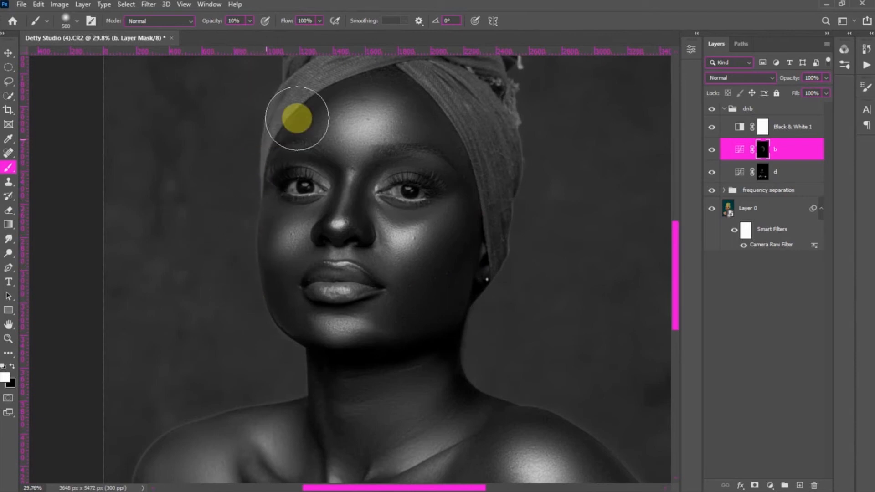
Step: Check the forehead burning in colour by switching the dnb group off and on without the Black & White layer
left_click(712, 127)
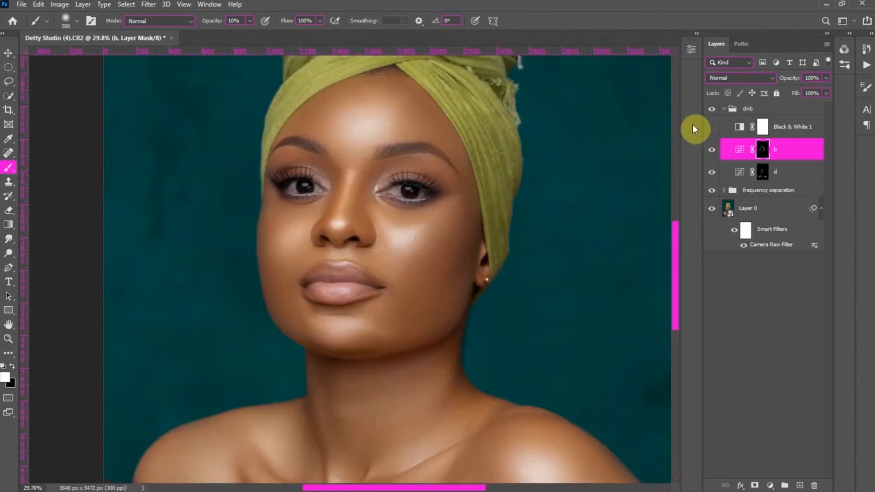
left_click(712, 109)
left_click(712, 109)
left_click(712, 109)
left_click(712, 109)
Step: Burn the shadows along the cheeks and jaw on the b mask, and continue over the neck and shoulders with a 500 px brush
mouse_move(441, 279)
left_mouse_down()
mouse_move(421, 288)
mouse_move(478, 235)
mouse_move(448, 275)
mouse_move(485, 191)
mouse_move(423, 314)
mouse_move(474, 286)
mouse_move(287, 304)
mouse_move(252, 251)
mouse_move(248, 211)
mouse_move(288, 184)
mouse_move(309, 239)
mouse_move(270, 200)
mouse_move(257, 264)
mouse_move(271, 174)
mouse_move(283, 164)
mouse_move(335, 173)
mouse_move(311, 226)
mouse_move(328, 205)
mouse_move(332, 172)
mouse_move(372, 178)
mouse_move(357, 207)
mouse_move(368, 242)
mouse_move(369, 188)
mouse_move(376, 205)
mouse_move(429, 214)
mouse_move(410, 280)
mouse_move(369, 260)
mouse_move(402, 293)
mouse_move(450, 253)
mouse_move(401, 296)
mouse_move(298, 306)
mouse_move(462, 312)
mouse_move(454, 358)
mouse_move(304, 266)
mouse_move(375, 269)
mouse_move(487, 331)
mouse_move(443, 343)
mouse_move(338, 280)
mouse_move(441, 261)
mouse_move(420, 309)
mouse_move(317, 340)
mouse_move(339, 363)
mouse_move(353, 408)
mouse_move(482, 409)
mouse_move(476, 389)
mouse_move(511, 345)
mouse_move(615, 374)
mouse_move(545, 409)
mouse_move(481, 389)
mouse_move(573, 447)
mouse_move(309, 413)
mouse_move(186, 416)
mouse_move(196, 415)
mouse_move(175, 371)
mouse_move(229, 241)
mouse_move(264, 368)
left_mouse_up()
key("bracketleft")
key("bracketleft")
key("bracketleft")
key("bracketright")
scroll(453, 359, "down", 1)
scroll(484, 330, "down", 3)
scroll(570, 447, "down", 1)
scroll(195, 415, "down", 2)
key("bracketright")
key("bracketright")
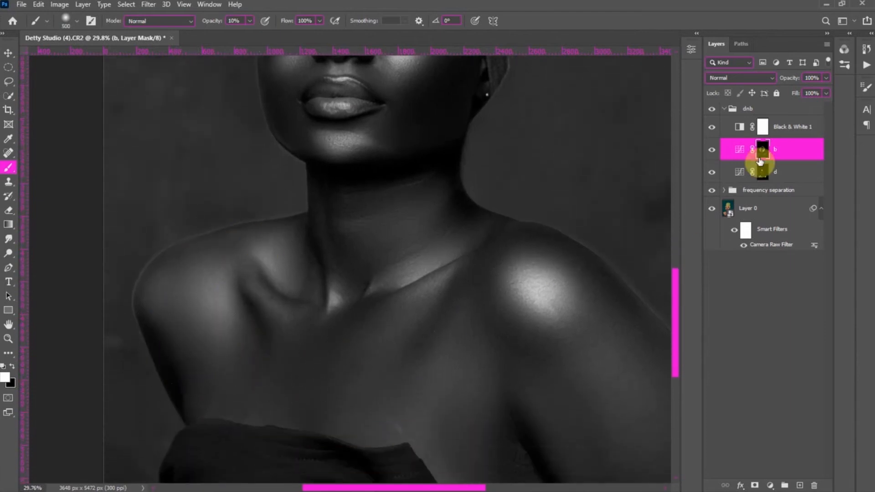
Step: Examine the whole portrait in colour, comparing it with the dnb group off and on
left_click(712, 127)
scroll(395, 307, "up", 2)
scroll(395, 307, "down", 4)
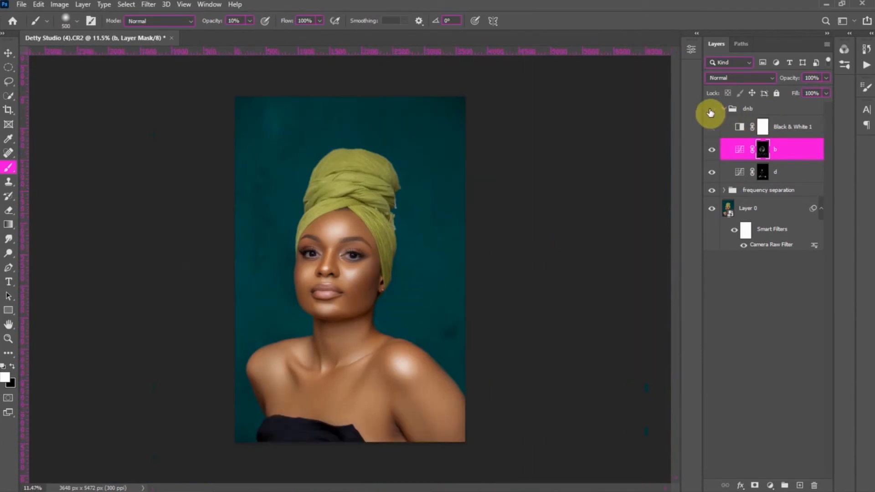
left_click(711, 110)
left_click(711, 111)
left_click(711, 111)
left_click(711, 111)
left_click(710, 111)
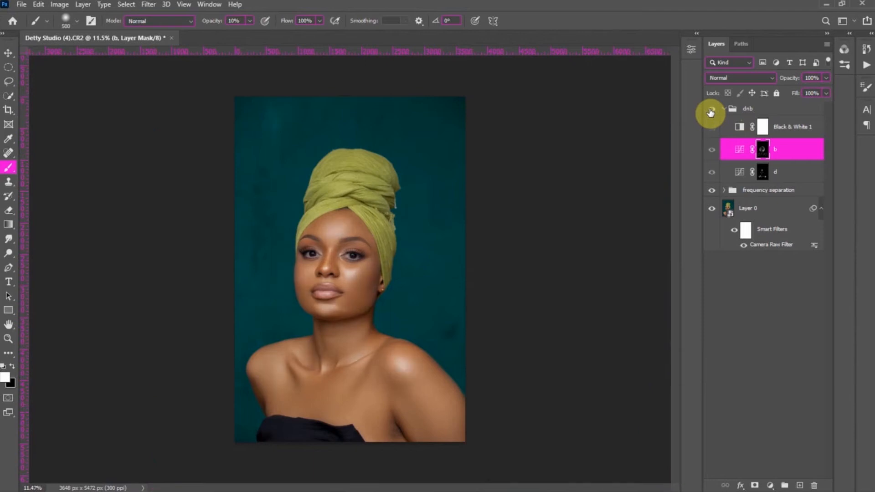
left_click(711, 110)
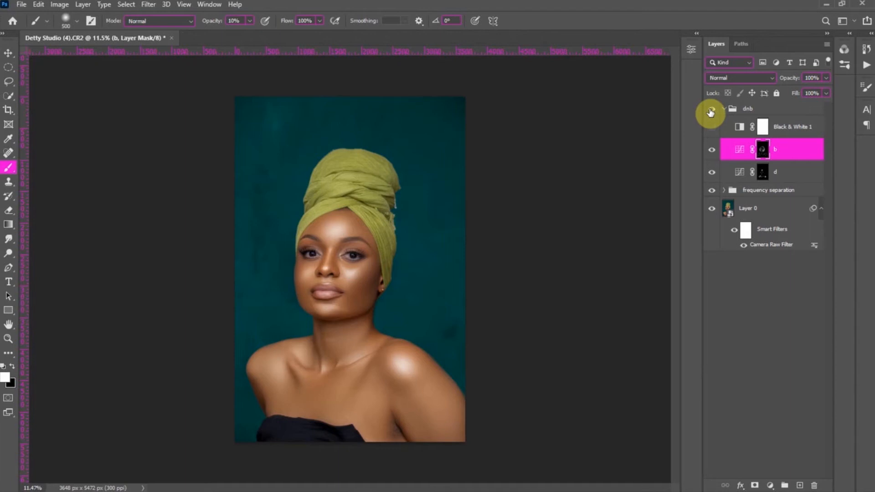
left_click(711, 111)
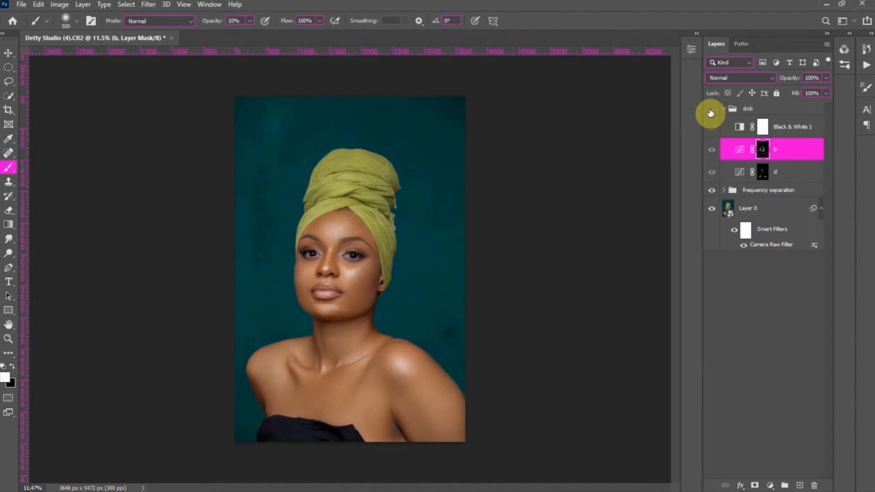
left_click(710, 112)
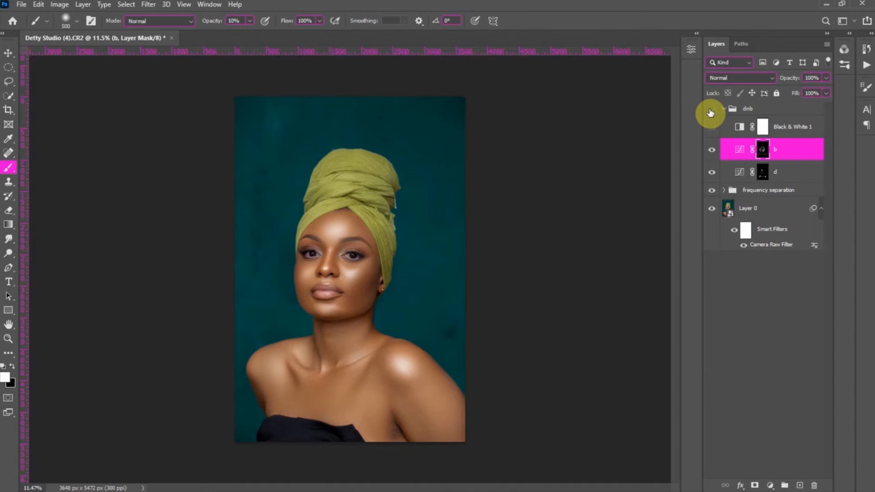
left_click(711, 113)
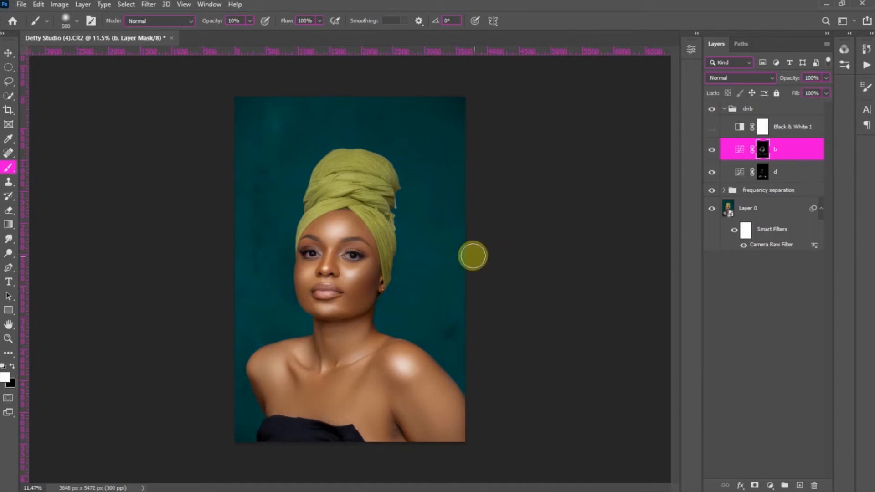
Step: Dodge the headwrap folds on the d mask and burn them on the b mask in Black & White view, and hide that layer
scroll(355, 188, "up", 5)
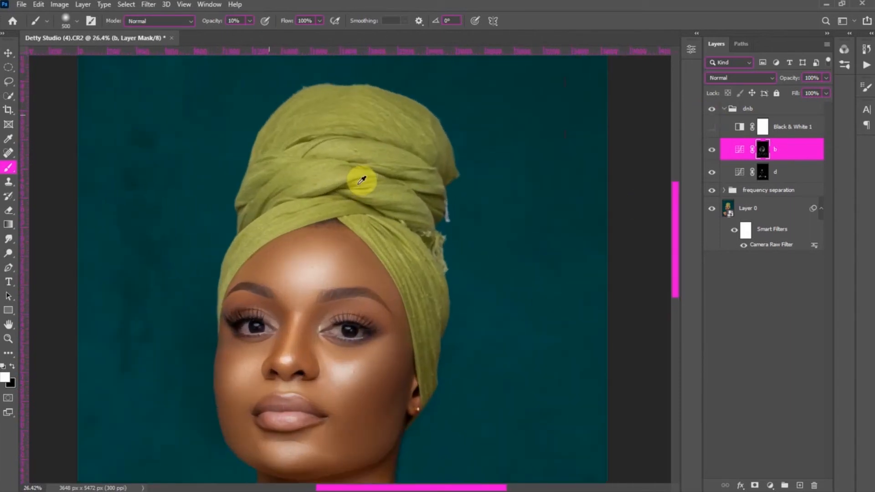
left_click(712, 127)
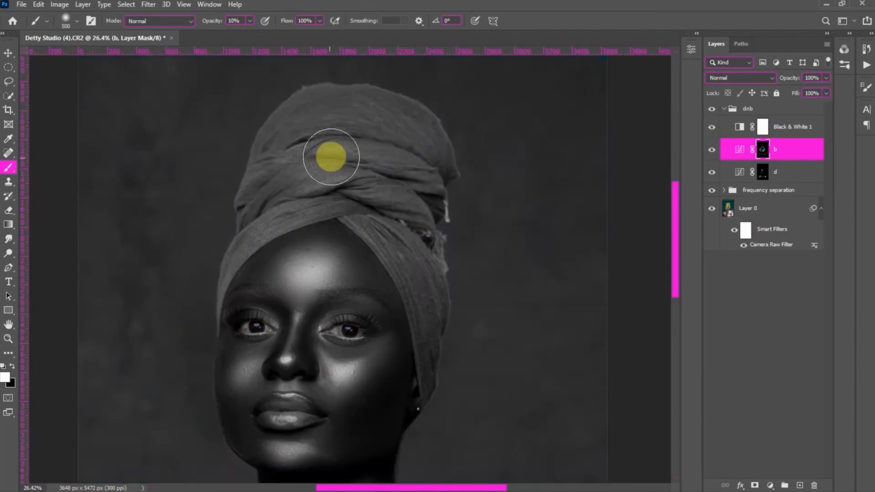
left_click(763, 172)
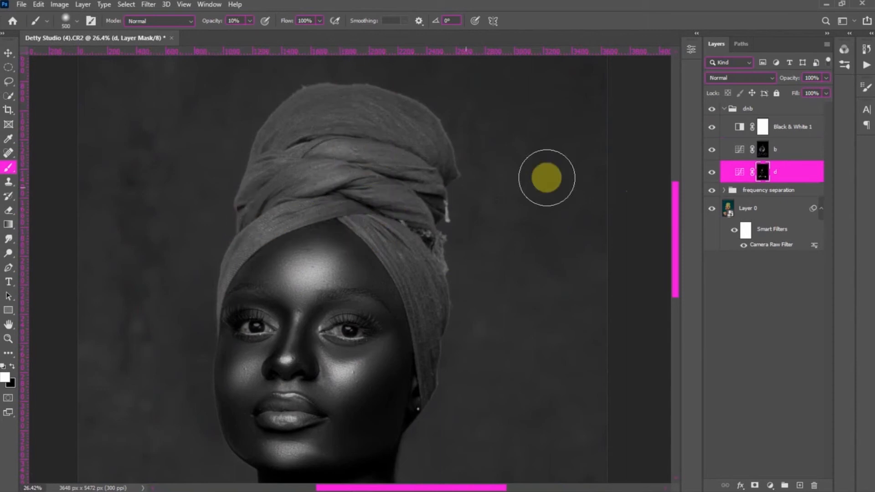
left_click(778, 157)
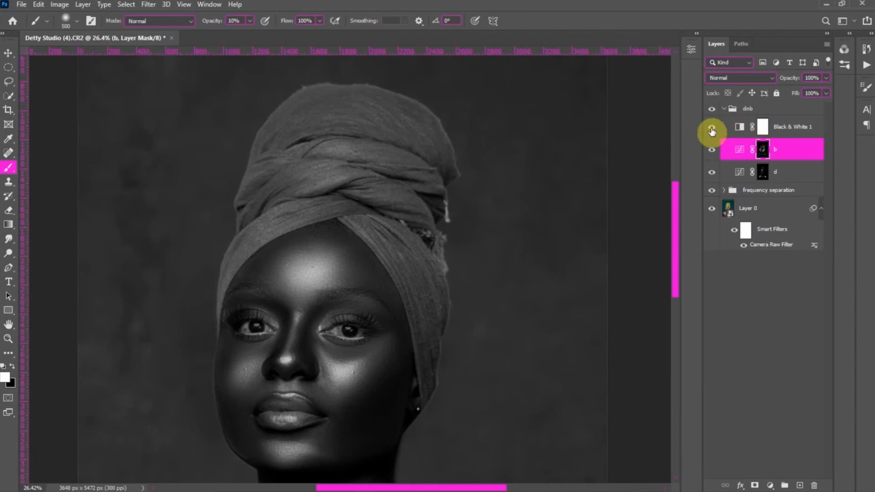
left_click(711, 110)
Step: Compare the whole portrait in colour with the dnb group switched off and on
scroll(479, 187, "down", 3)
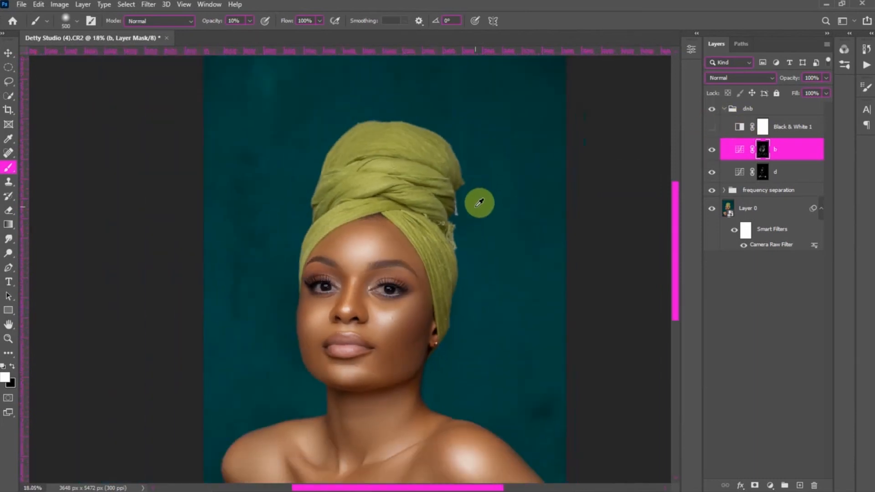
left_click(712, 110)
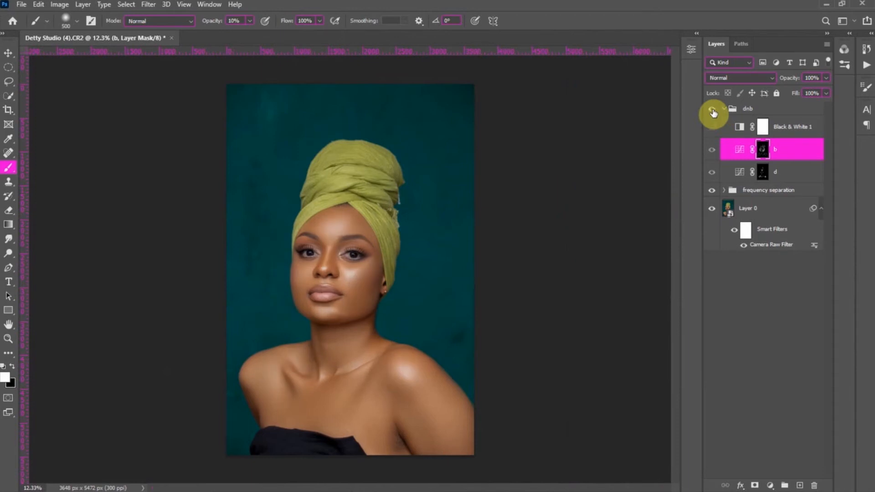
left_click(712, 111)
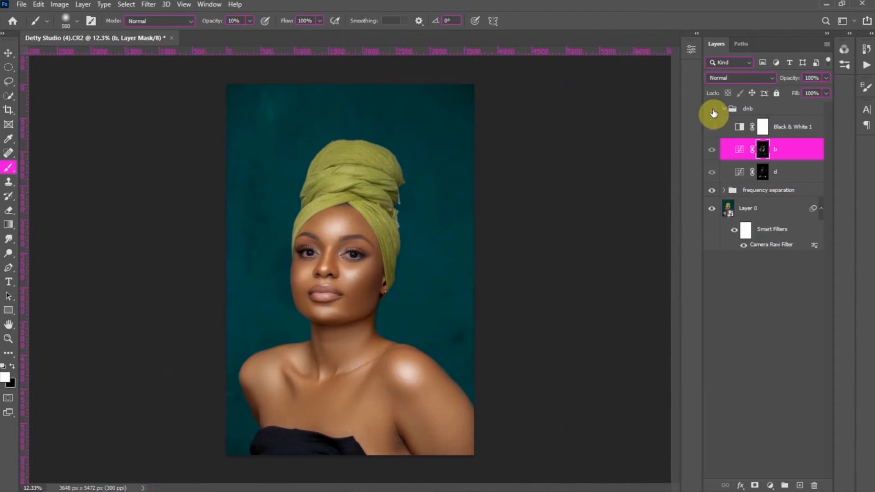
left_click(713, 111)
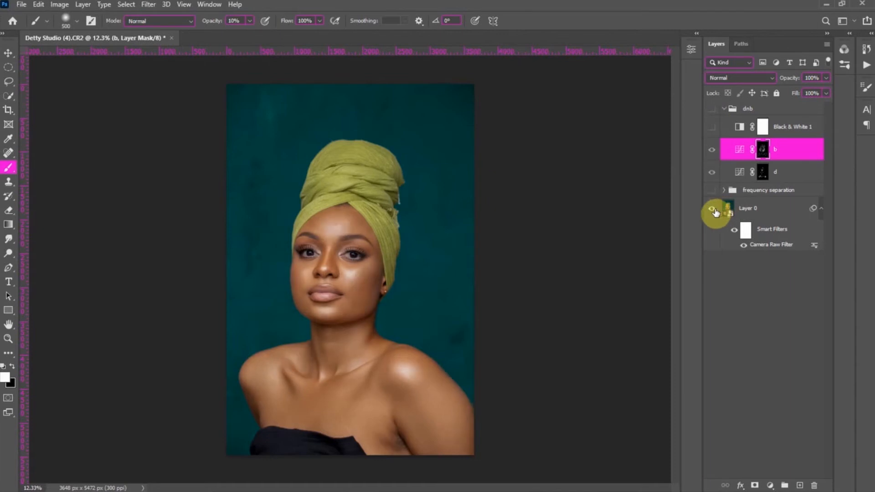
Step: Compare Layer 0 with and without its smart filters, and view it against the result with the frequency separation and dnb groups shown
left_click(732, 230)
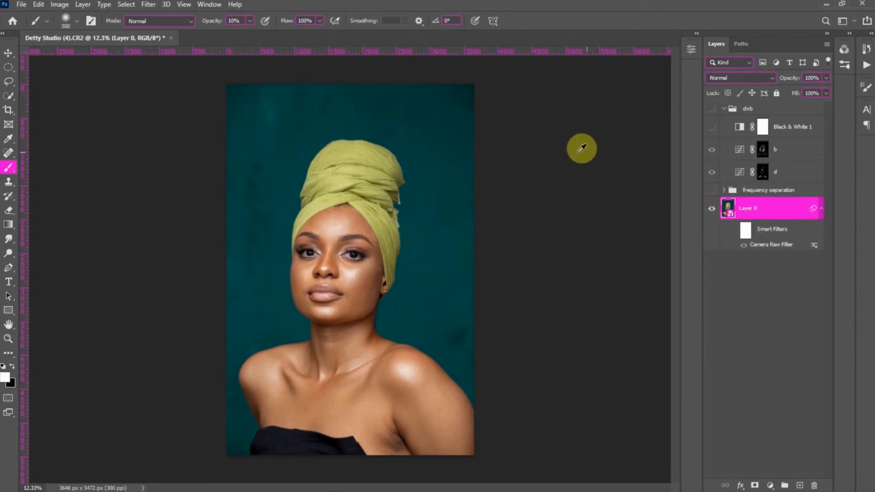
key("ctrl+plus")
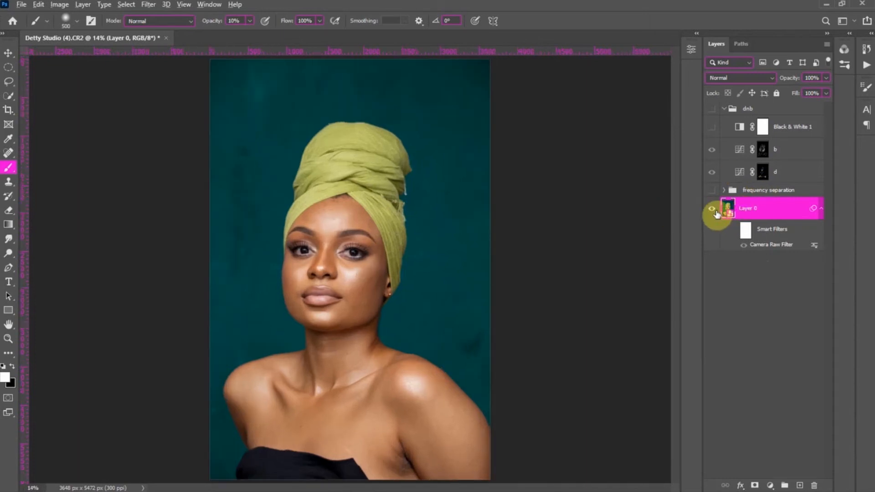
left_click(735, 230)
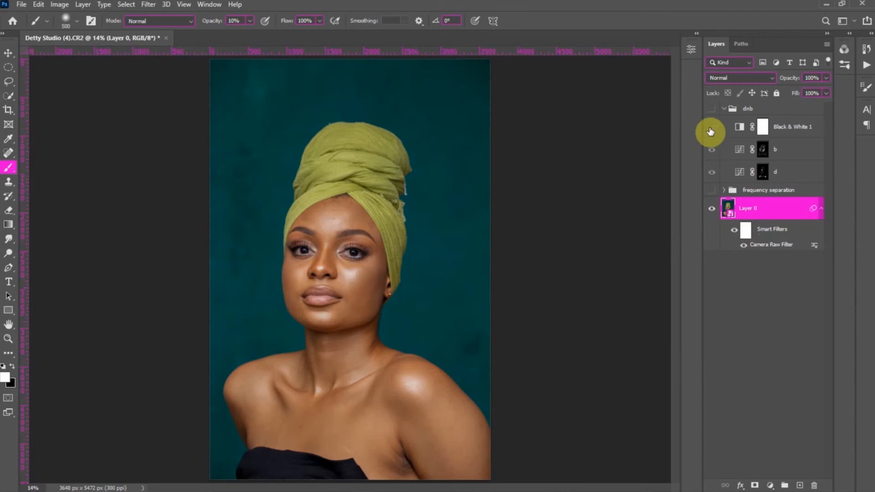
left_click(712, 110, "alt")
left_click(712, 111, "alt")
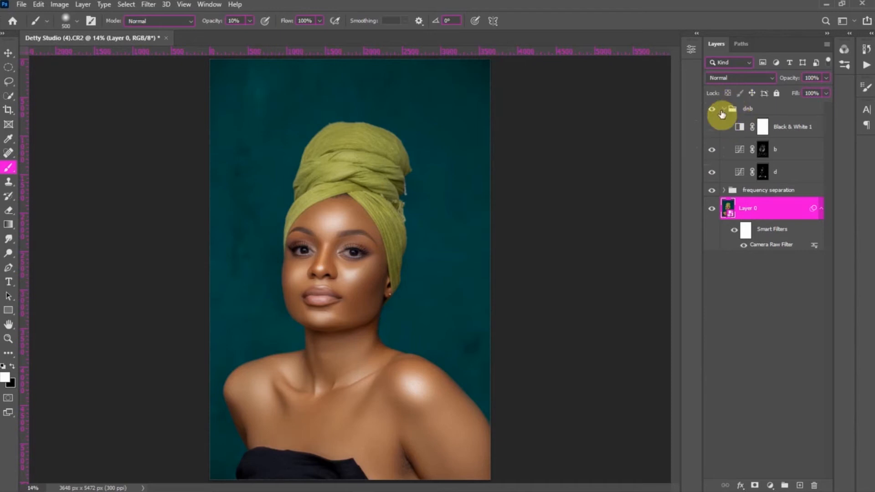
Step: Collapse the dnb group, stamp all visible layers into a new layer above it, and convert that layer to a smart object
left_click(724, 109)
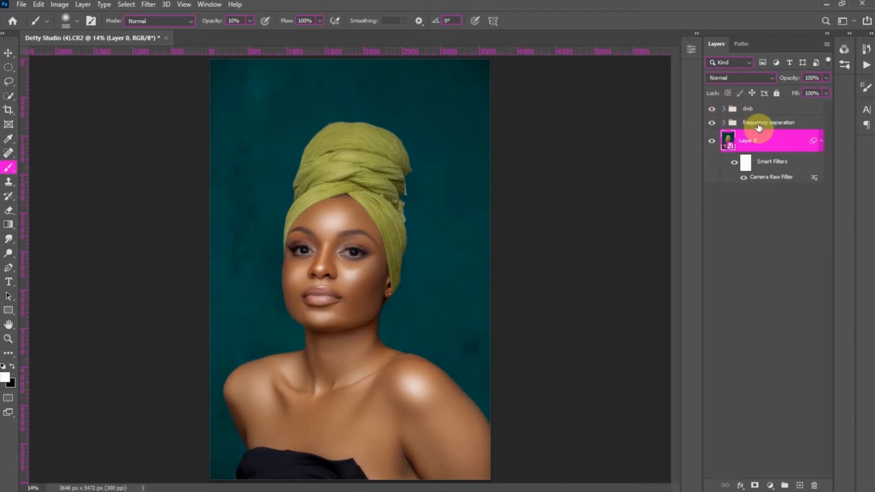
left_click(781, 113)
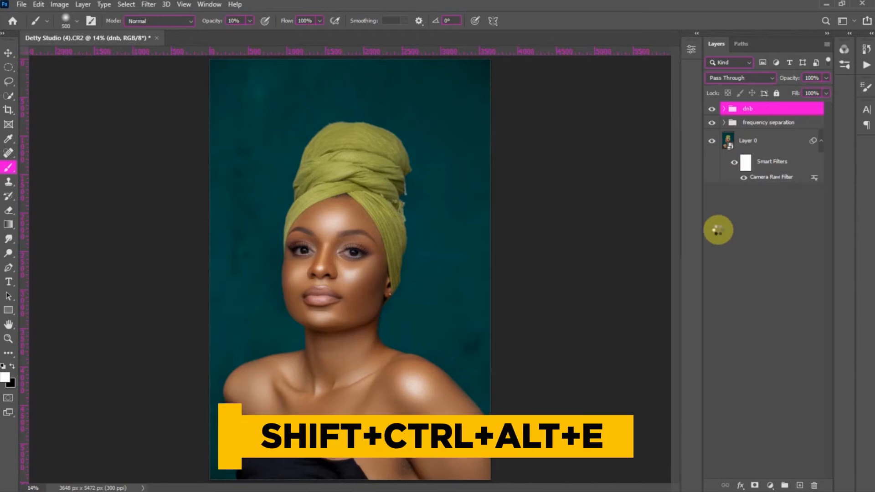
key("ctrl+shift+alt+e")
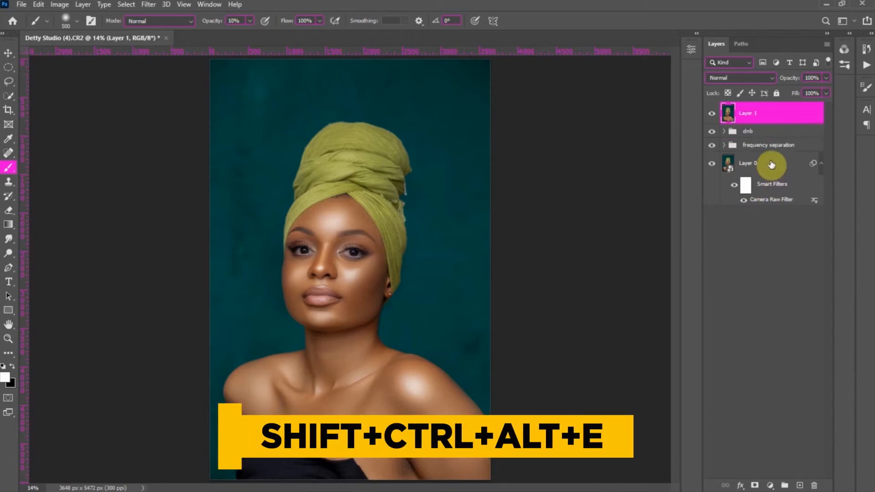
right_click(784, 119)
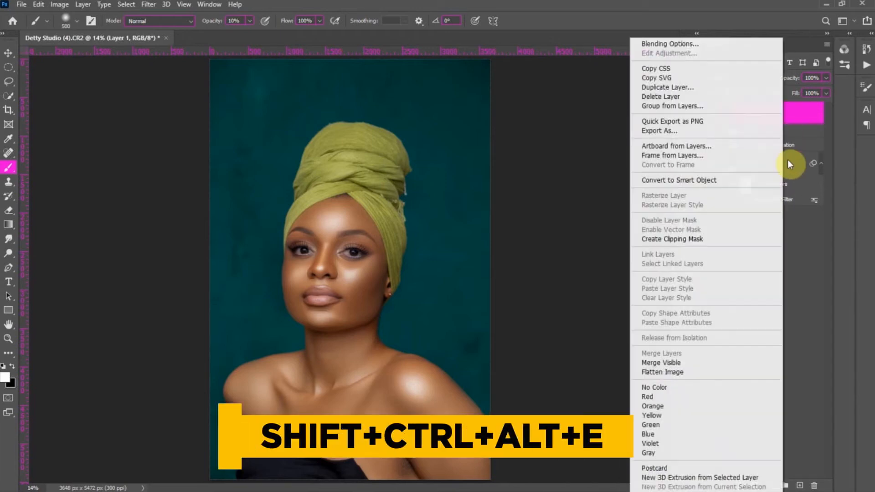
left_click(727, 182)
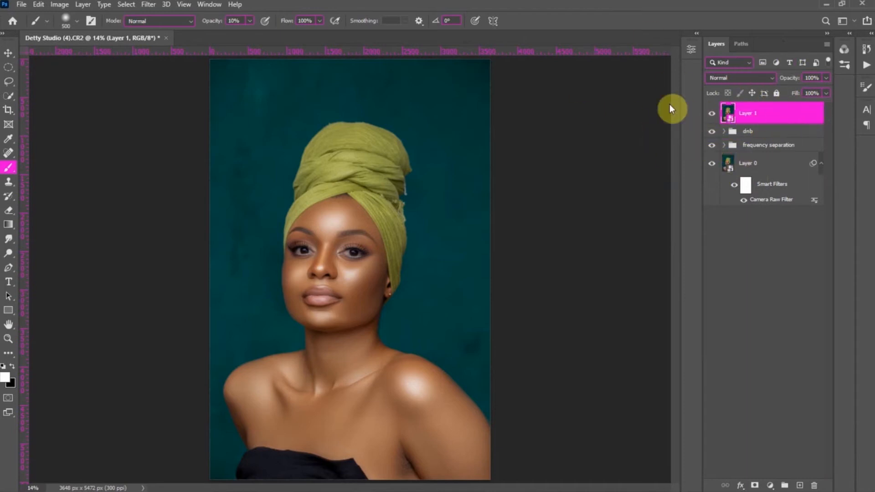
Step: Open the Camera Raw Filter on Layer 1 and set the Color Mixer hues to Reds +11, Oranges -1 and Yellows -6
left_click(142, 4)
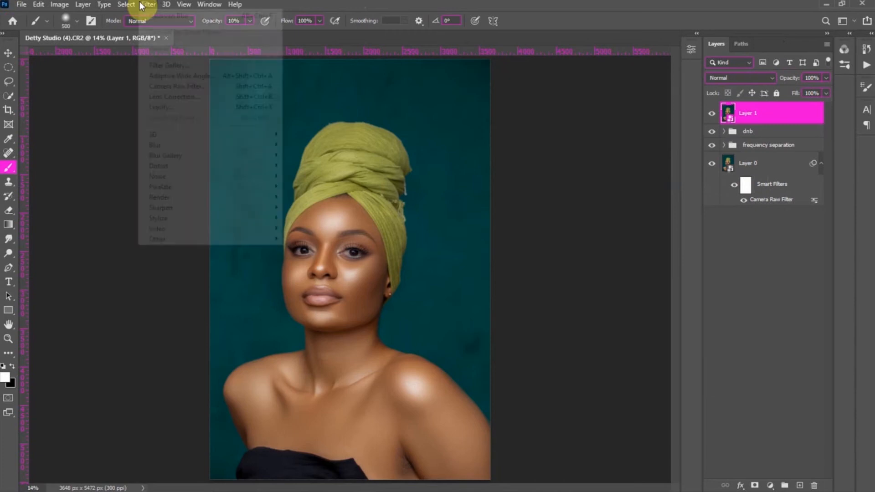
left_click(173, 86)
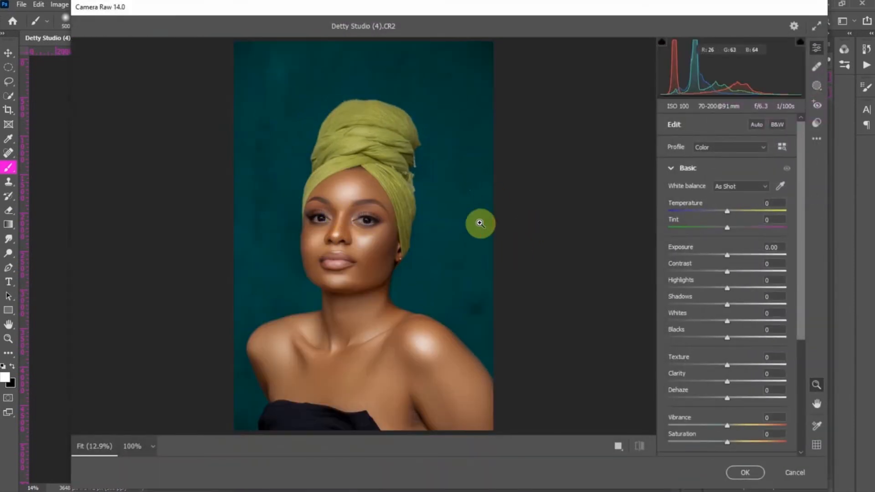
scroll(727, 264, "down", 5)
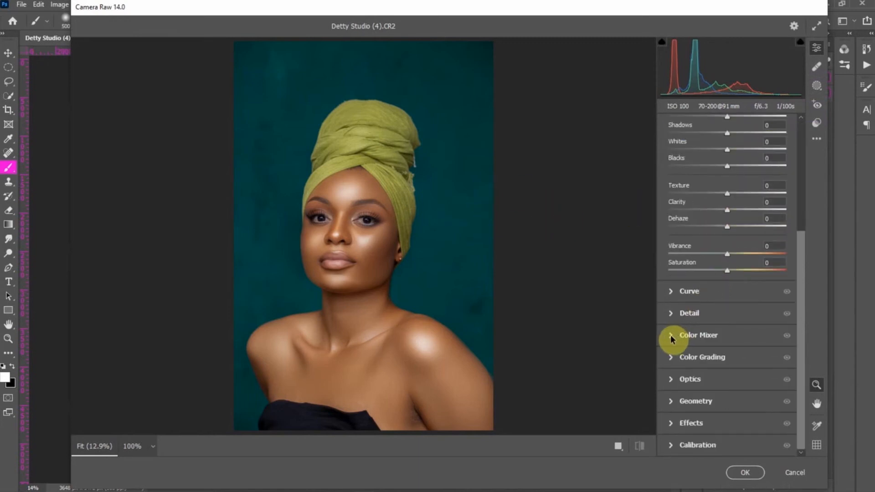
left_click(671, 335)
left_click(673, 270)
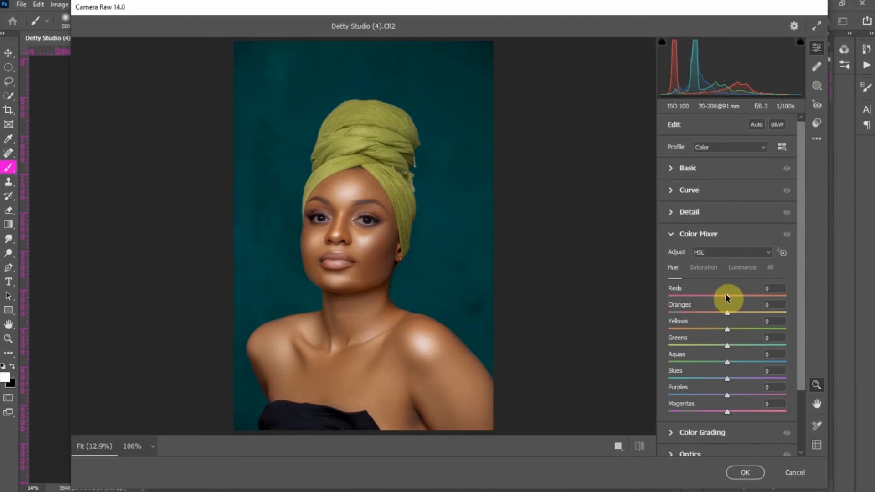
left_click_drag(726, 295, 733, 295)
left_click_drag(729, 314, 723, 315)
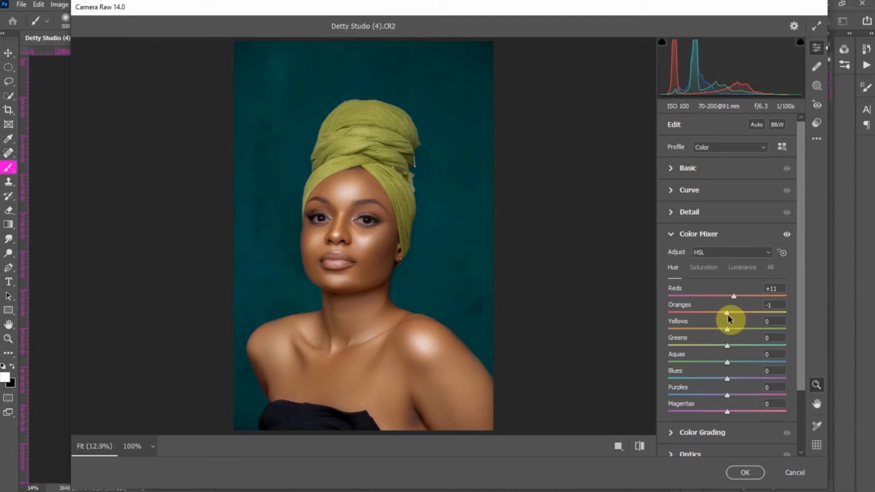
left_click_drag(728, 330, 723, 331)
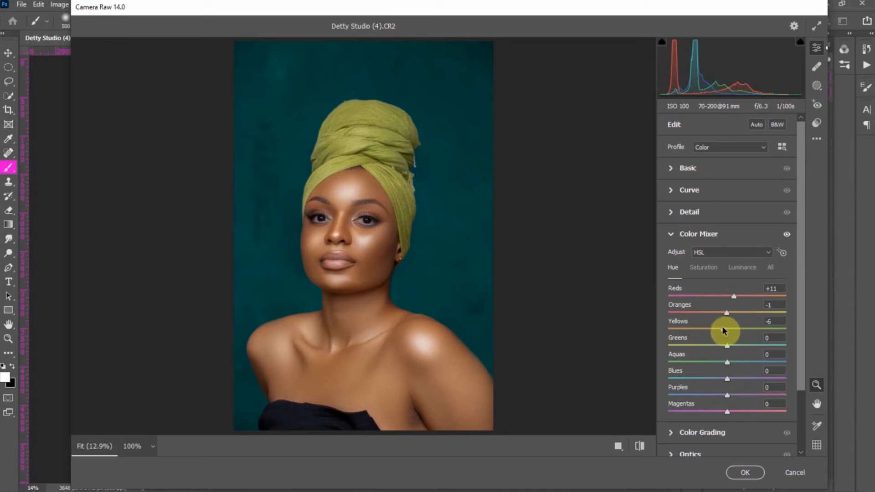
Step: Set the Color Mixer saturation to Reds +3, Oranges +9 and Yellows +6
left_click(706, 269)
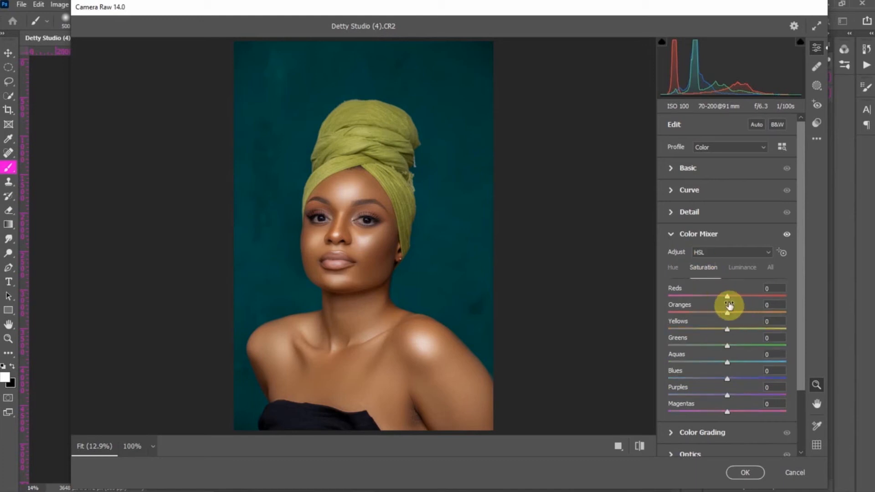
left_click_drag(727, 312, 738, 314)
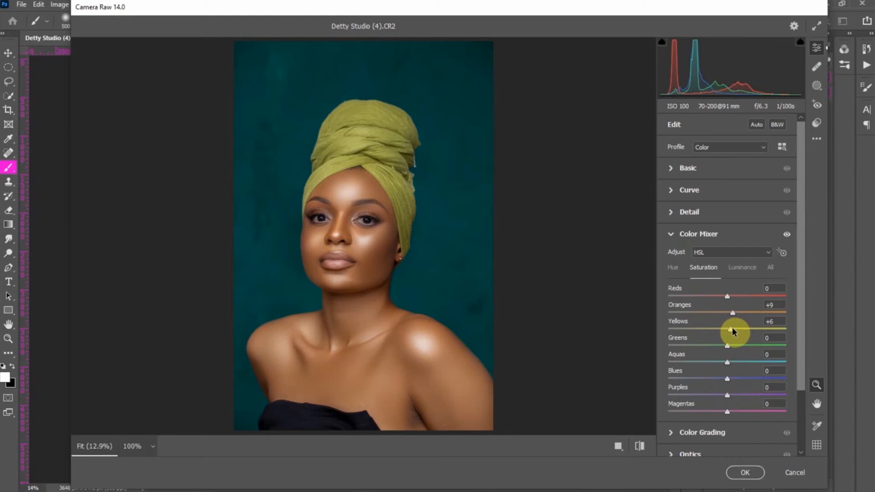
left_click_drag(729, 296, 732, 298)
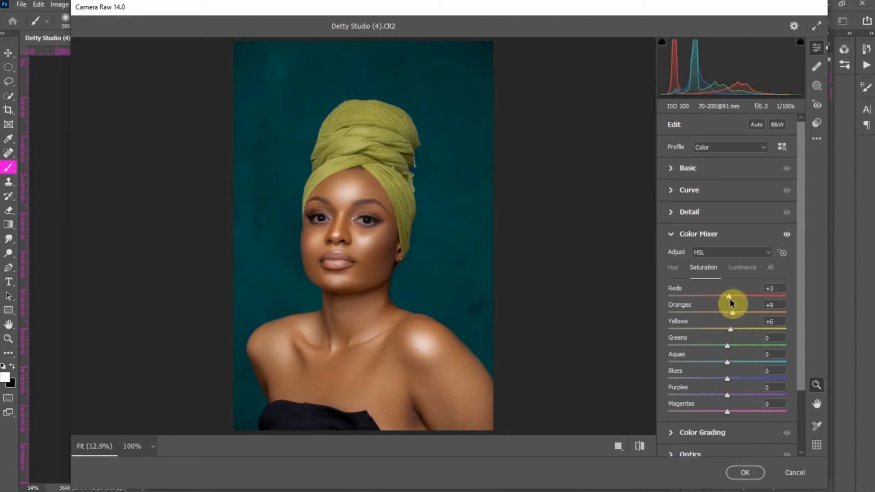
Step: Set the Color Mixer luminance to Oranges -6 and Yellows +9, check the before and after views, and apply the Camera Raw Filter
left_click(743, 267)
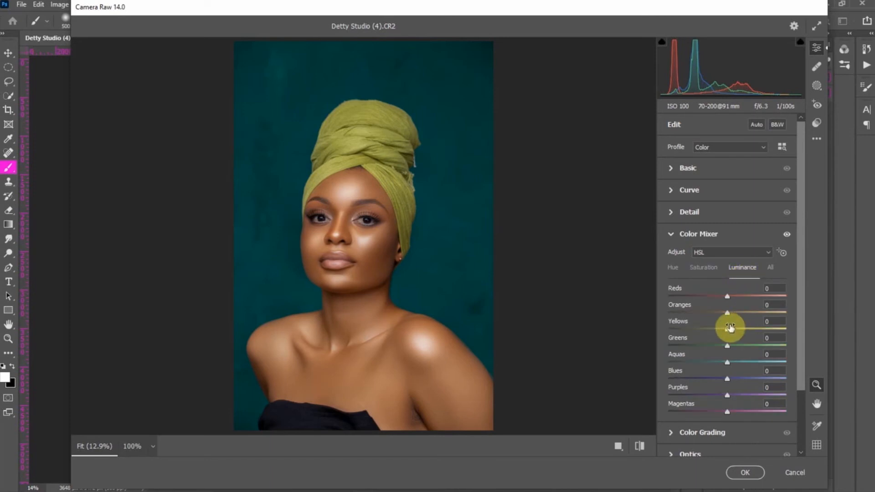
left_click_drag(728, 333, 735, 334)
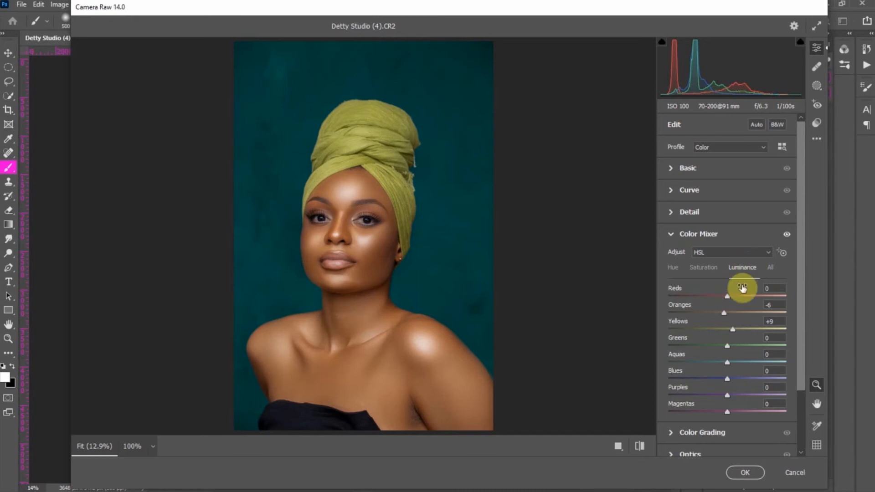
left_click(640, 447)
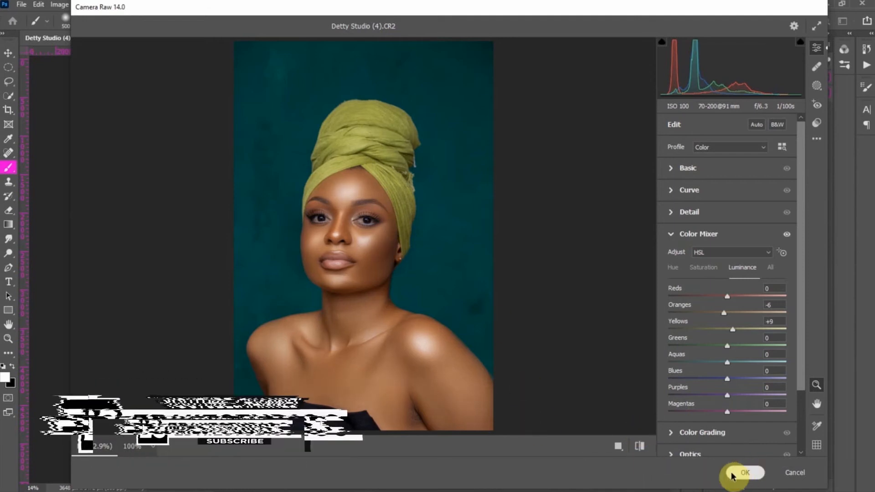
key("Return")
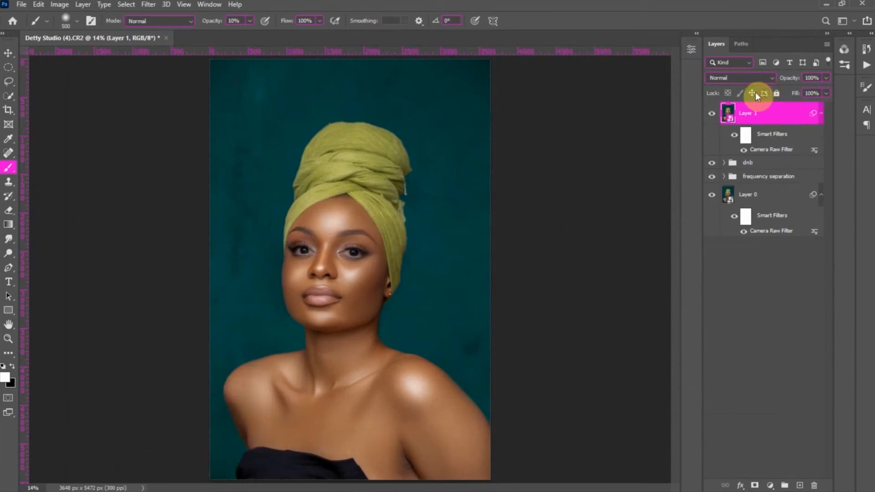
Step: Compare the face with Layer 1 hidden and shown, and examine the eyes and skin up close
scroll(365, 258, "up", 2)
scroll(365, 258, "up", 1)
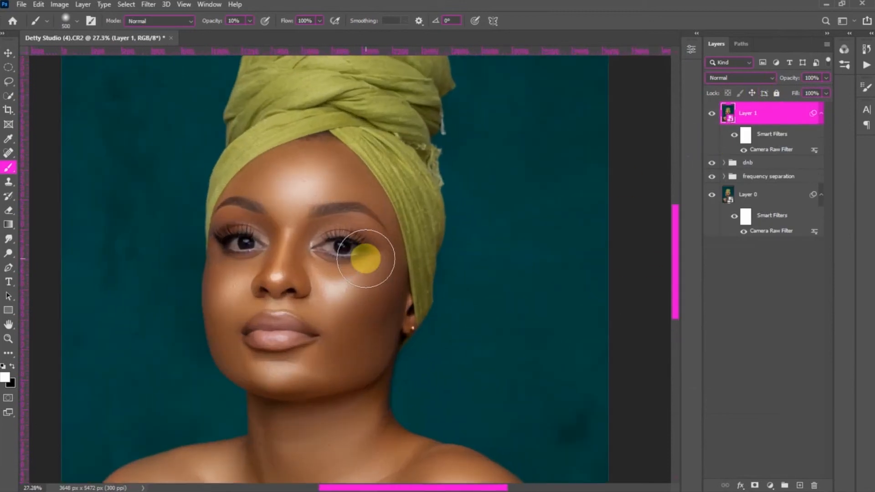
left_click(714, 114)
left_click(713, 114)
left_click(713, 114)
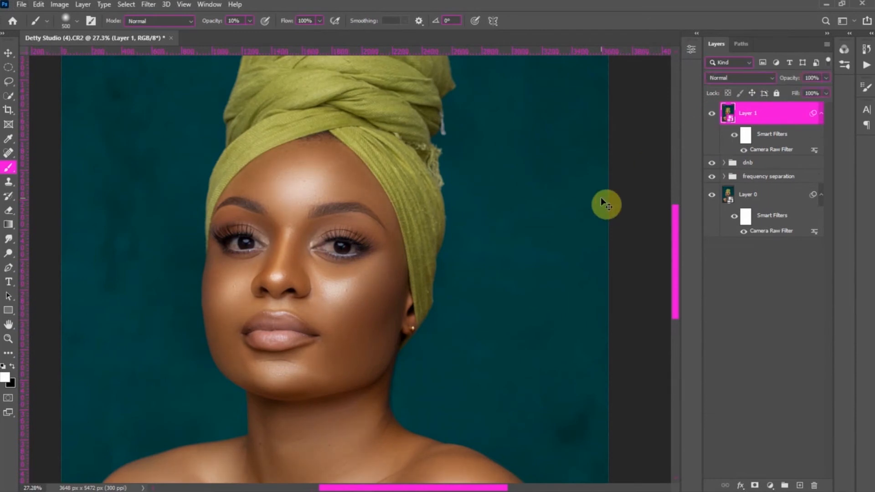
scroll(601, 202, "down", 3)
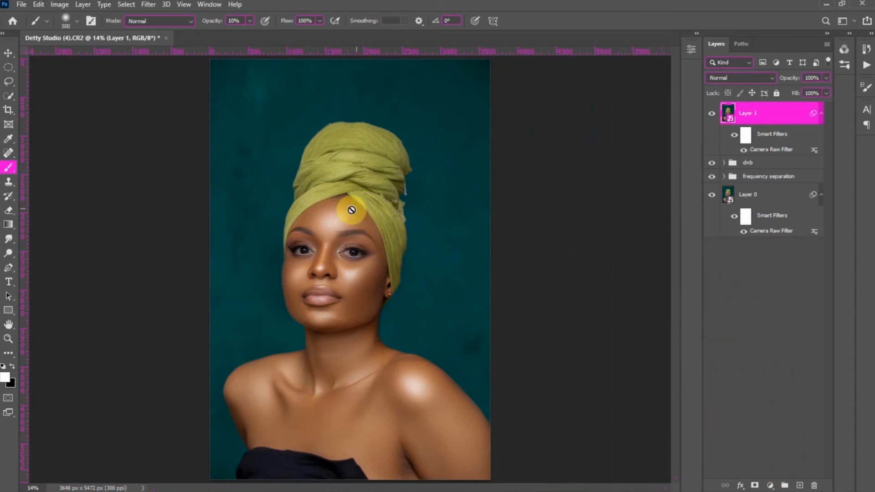
scroll(343, 269, "up", 8)
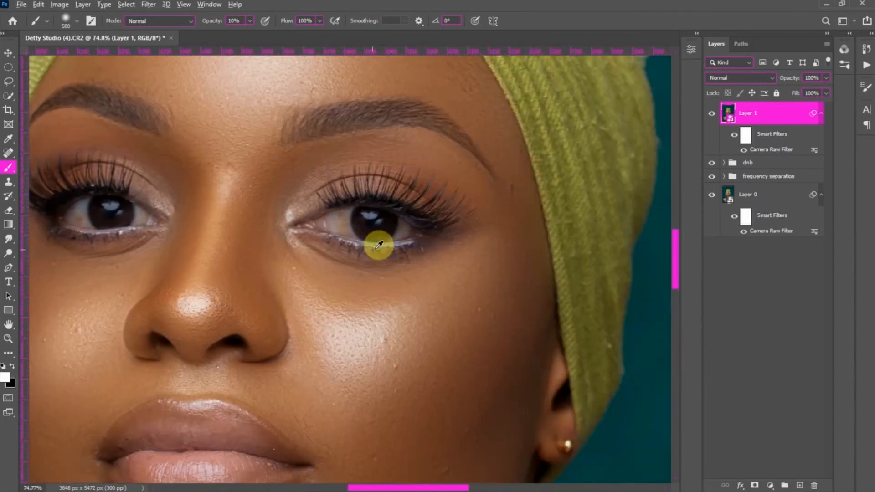
scroll(377, 244, "down", 5)
scroll(386, 245, "down", 2)
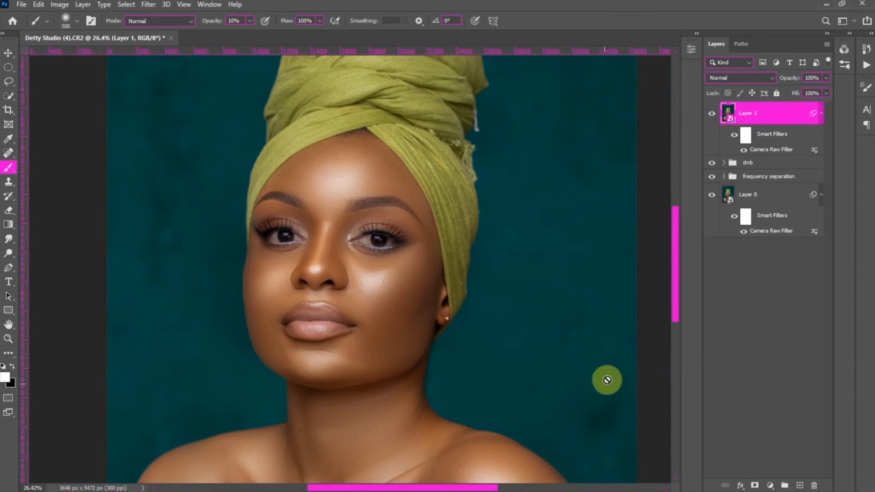
Step: Add a Hue/Saturation adjustment layer above Layer 1 with Hue +5, Saturation -29 and Lightness +10
left_click(770, 484)
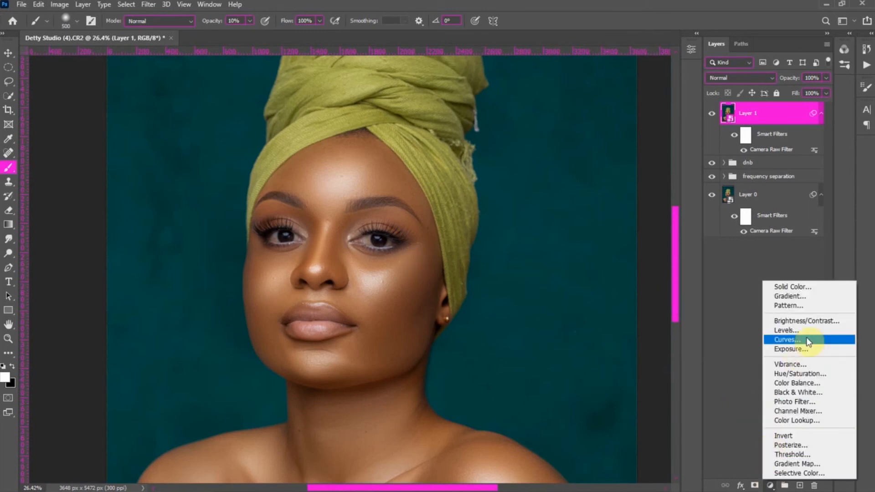
left_click(804, 375)
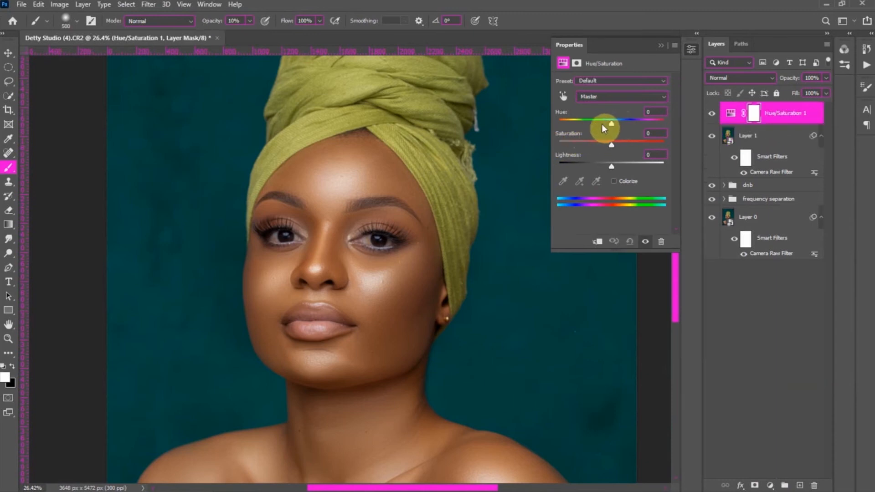
left_click_drag(611, 121, 616, 124)
mouse_move(614, 124)
left_mouse_down()
mouse_move(613, 143)
mouse_move(596, 143)
mouse_move(612, 125)
left_mouse_up()
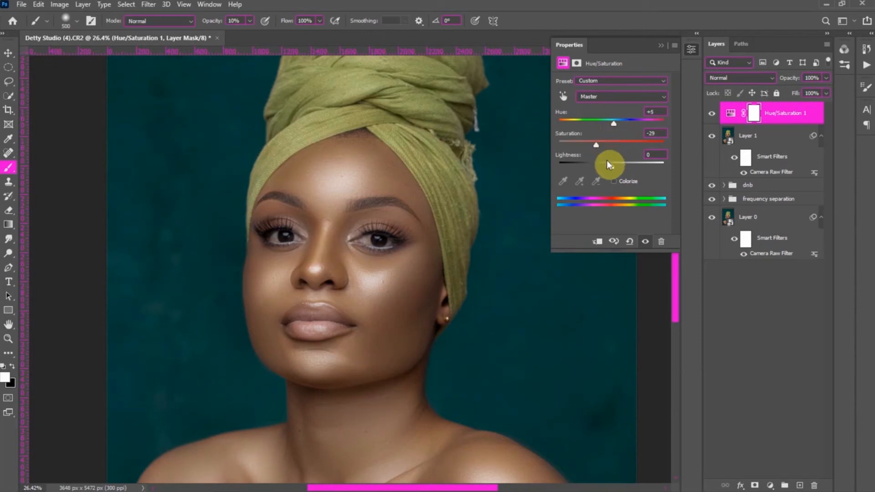
left_click_drag(610, 166, 617, 166)
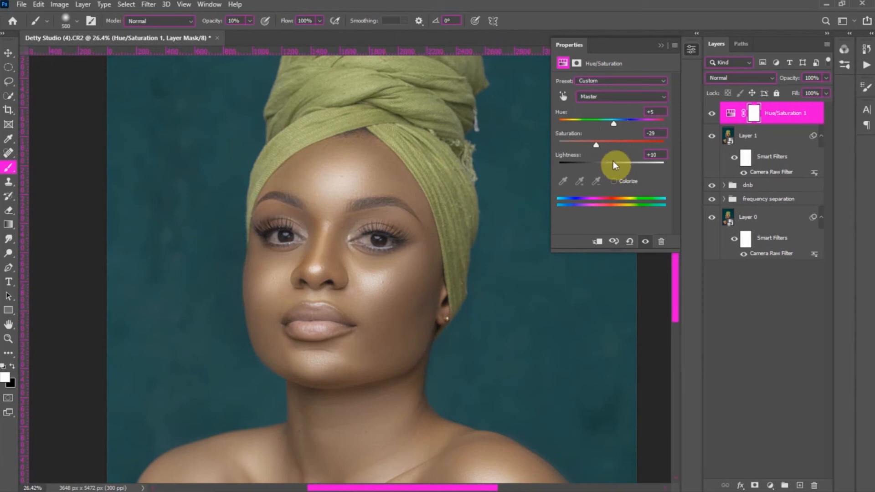
left_click(660, 46)
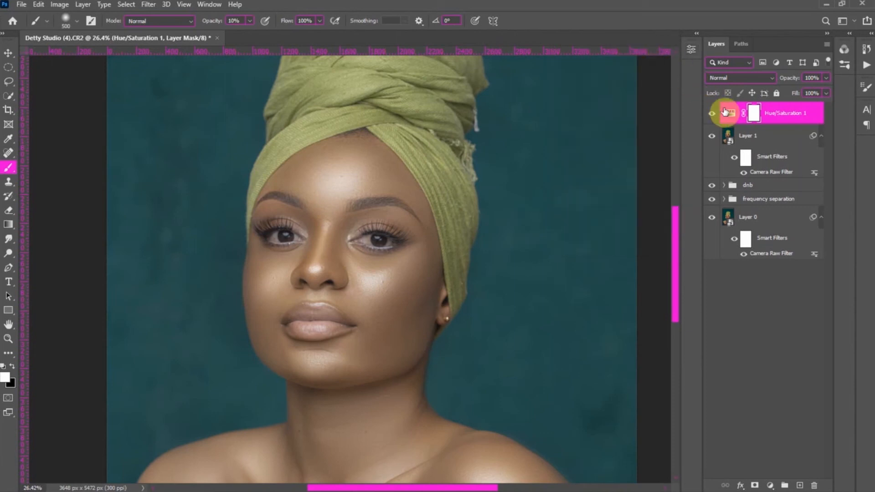
Step: Invert the Hue/Saturation 1 mask to black and set the brush opacity to 51%
key("ctrl+i")
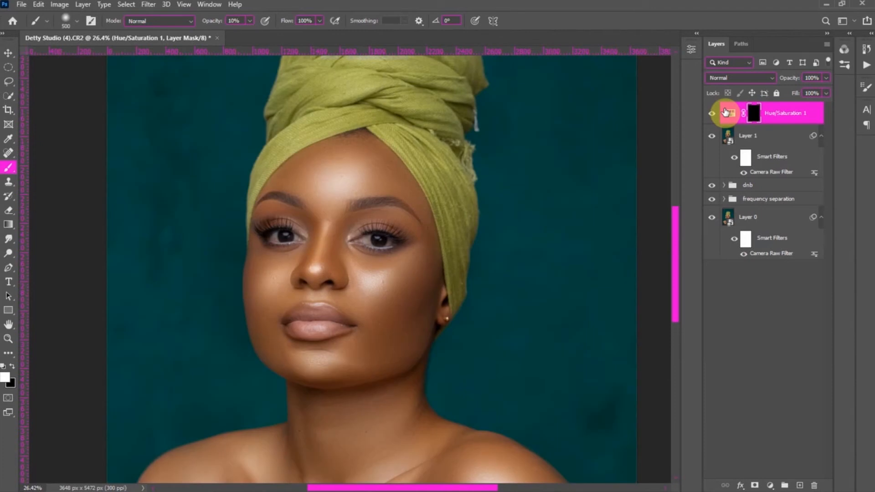
left_click(248, 23)
left_click_drag(250, 32, 270, 37)
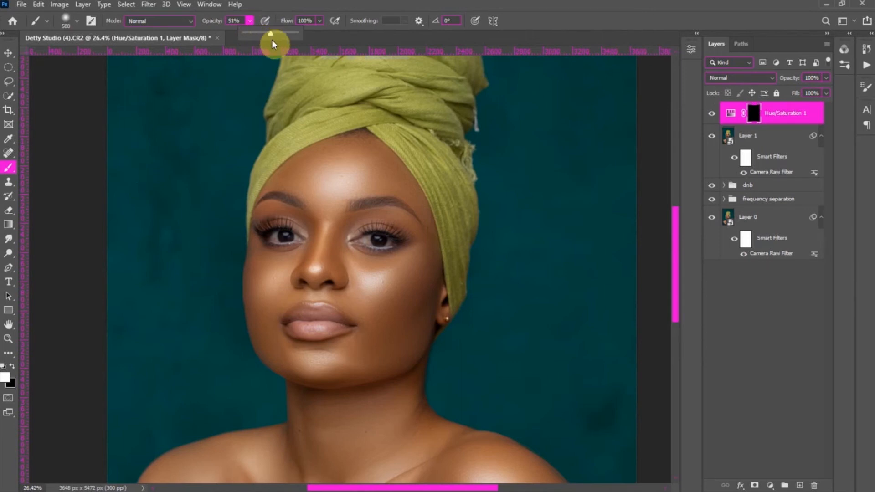
Step: Reduce the brush size to 40 and paint white on the mask over the white of the eye nearer the earring
scroll(391, 241, "up", 1)
scroll(391, 244, "up", 5)
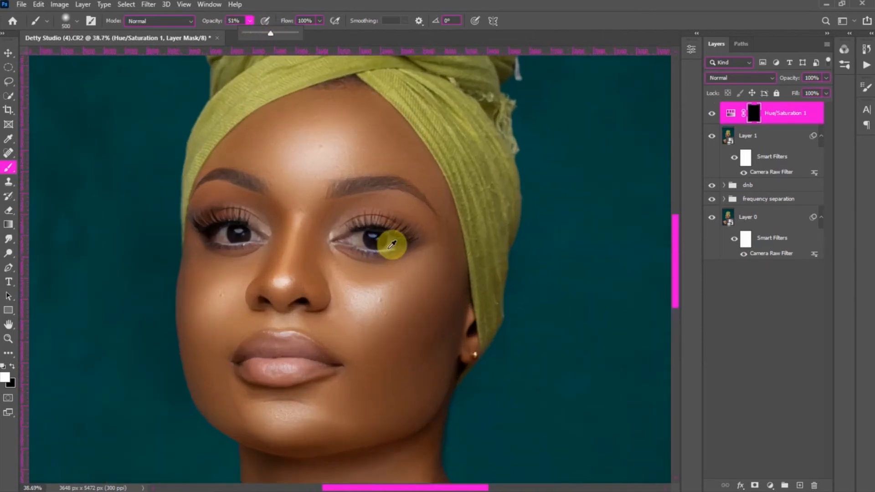
key("bracketleft")
key("bracketleft")
key("bracketleft")
key("bracketleft")
key("bracketleft")
key("bracketleft")
key("bracketleft")
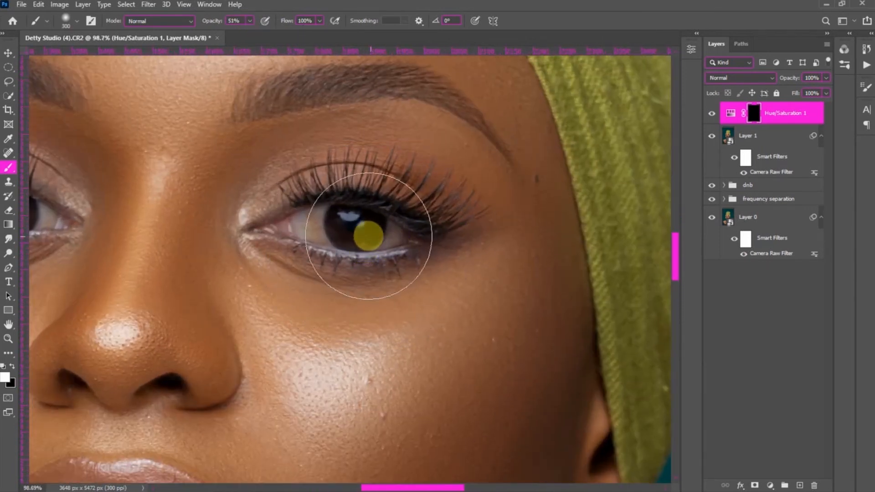
key("bracketleft")
key("bracketleft")
key("bracketleft")
key("bracketleft")
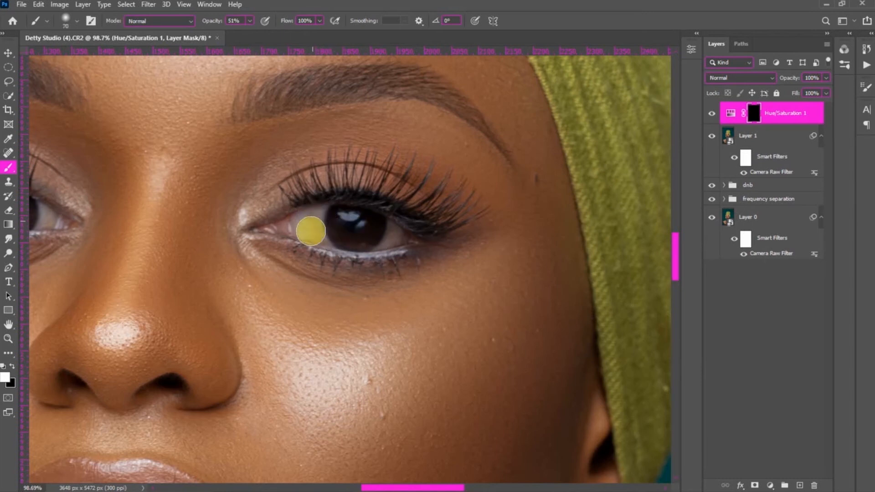
key("bracketleft")
key("bracketleft")
key("bracketleft")
mouse_move(306, 220)
left_mouse_down()
mouse_move(320, 242)
mouse_move(303, 230)
mouse_move(310, 216)
mouse_move(303, 223)
mouse_move(314, 225)
mouse_move(307, 223)
mouse_move(317, 215)
mouse_move(305, 221)
mouse_move(319, 244)
mouse_move(393, 232)
mouse_move(387, 242)
mouse_move(402, 239)
mouse_move(375, 246)
mouse_move(397, 231)
mouse_move(389, 249)
mouse_move(395, 235)
mouse_move(380, 249)
mouse_move(392, 229)
mouse_move(390, 245)
mouse_move(319, 248)
mouse_move(307, 215)
mouse_move(299, 224)
mouse_move(318, 236)
mouse_move(301, 223)
mouse_move(307, 215)
mouse_move(336, 252)
mouse_move(401, 228)
mouse_move(336, 251)
left_mouse_up()
Step: Compare the whole portrait with the Hue/Saturation 1 layer hidden and shown
key("ctrl+0")
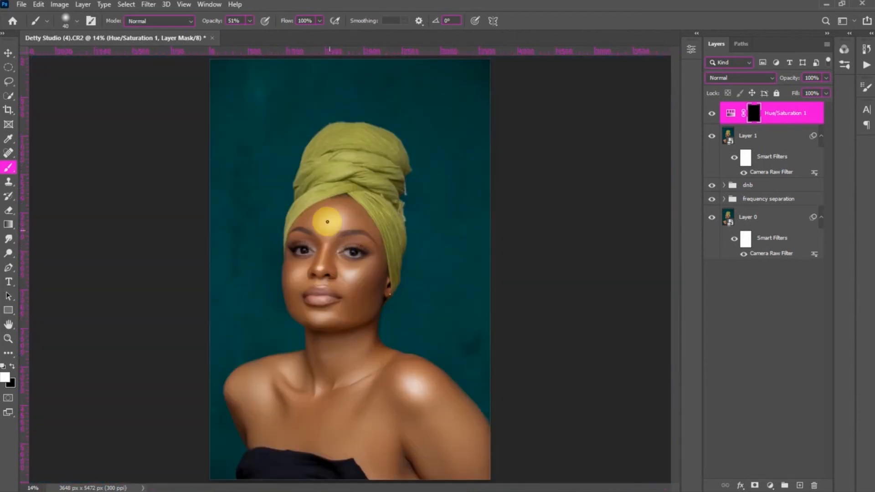
left_click(714, 114)
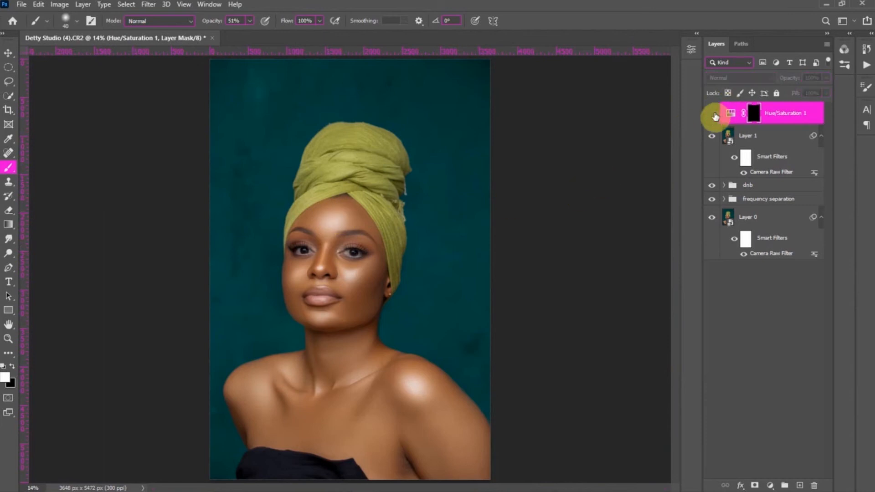
left_click(714, 114)
left_click(714, 114)
left_click(714, 114)
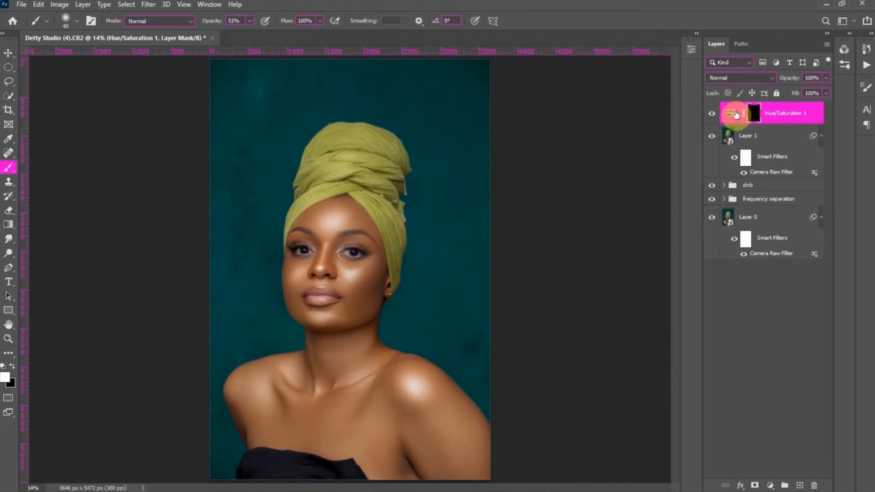
Step: Reopen the Hue/Saturation 1 adjustment and fine-tune its lightness and hue
double_click(735, 115)
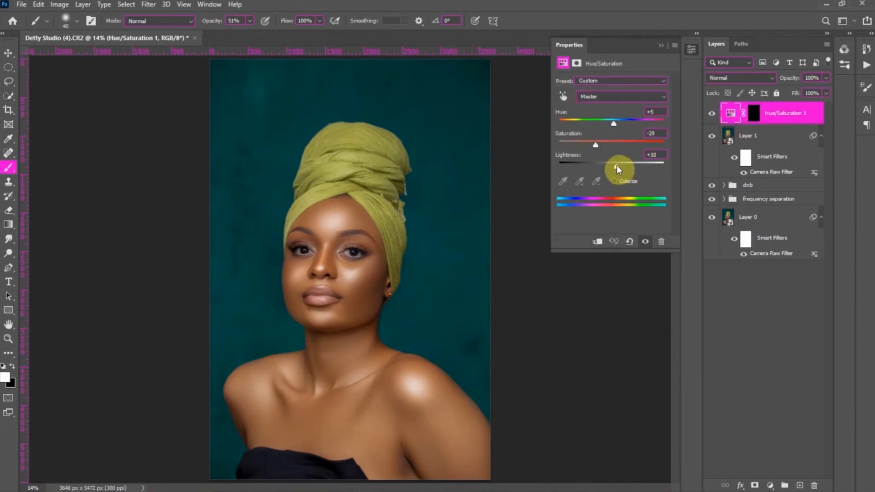
left_click_drag(620, 166, 620, 166)
left_click_drag(619, 167, 626, 146)
left_click_drag(614, 122, 609, 122)
left_click_drag(612, 124, 616, 125)
left_click(662, 46)
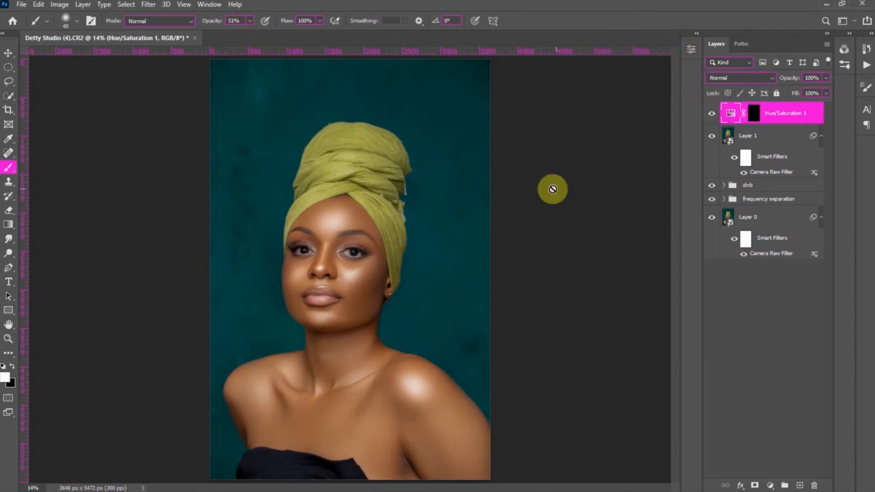
Step: Refine the Hue/Saturation 1 mask around the other eye, switching the brush colour to black
left_click(754, 113)
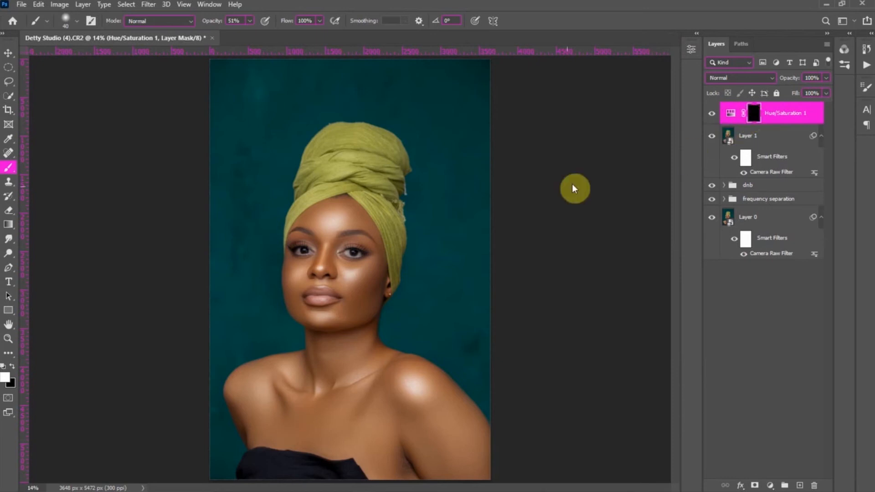
scroll(299, 235, "up", 5)
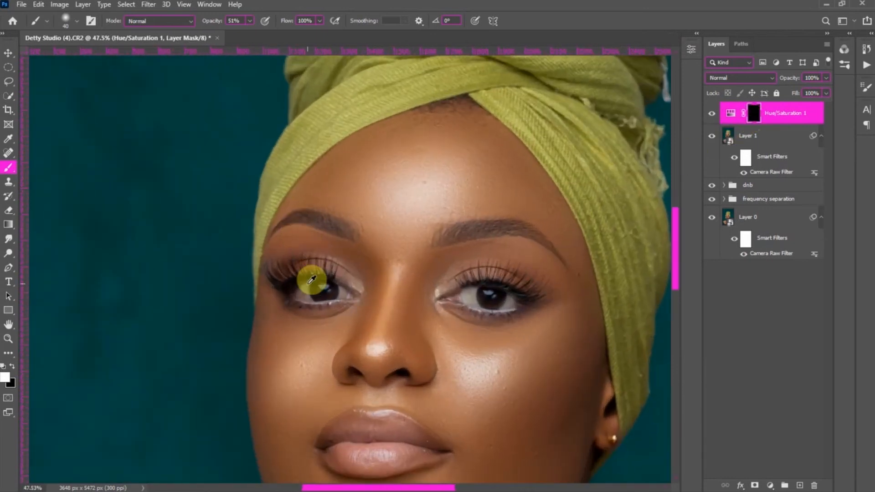
scroll(306, 294, "up", 5)
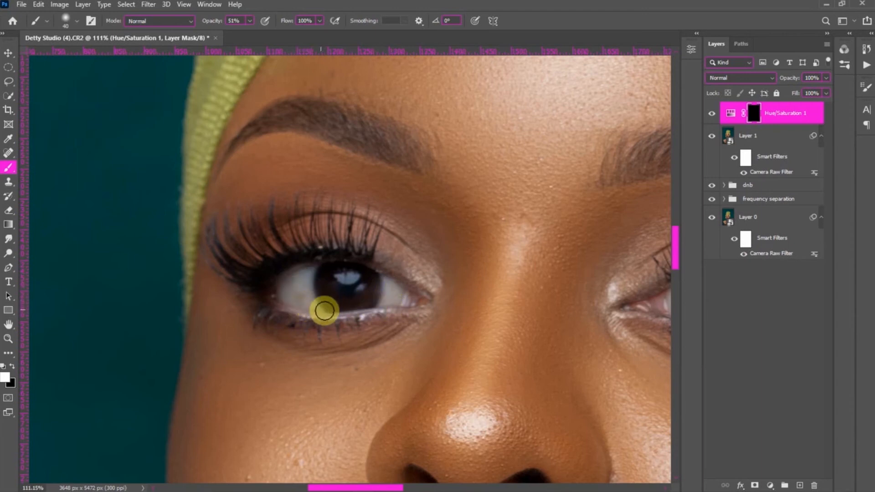
key("x")
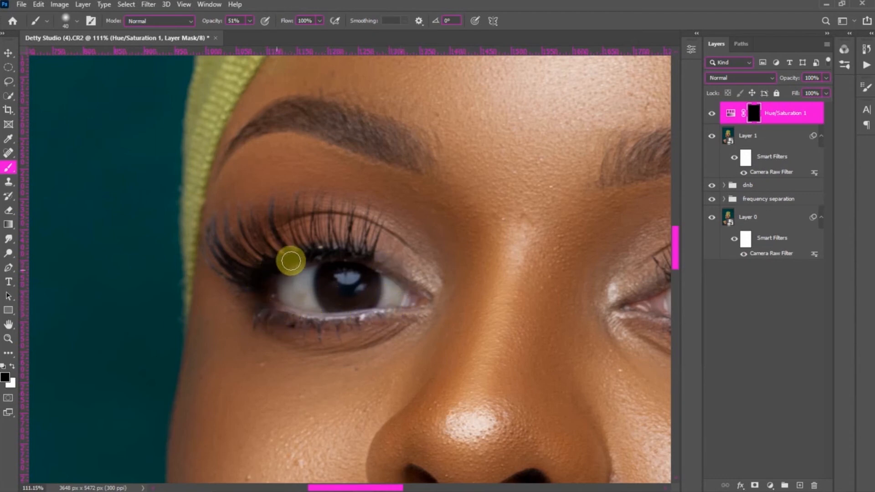
Step: Compare the portrait with Hue/Saturation 1 hidden and shown, and set that layer's opacity to 90%
key("ctrl+0")
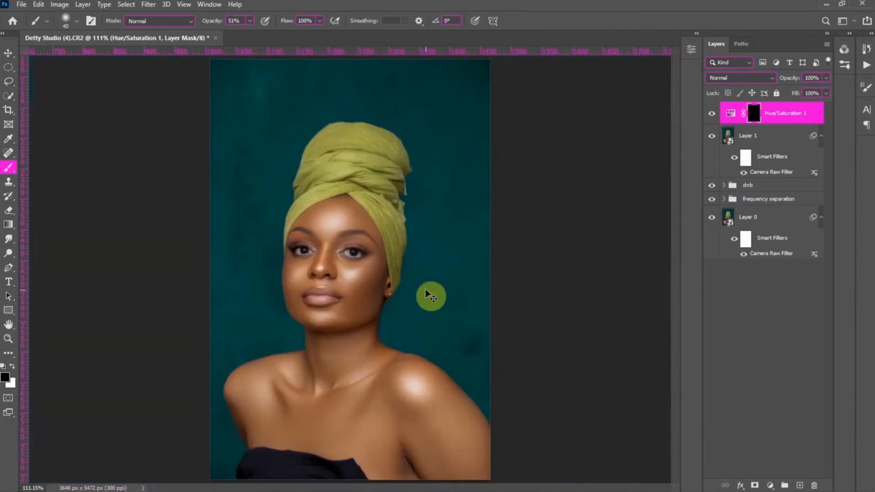
left_click(713, 117)
left_click(712, 116)
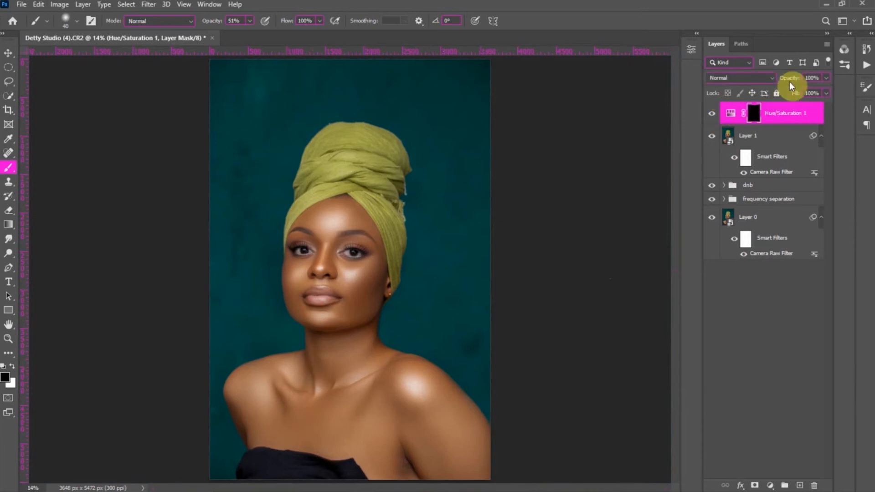
left_click(827, 78)
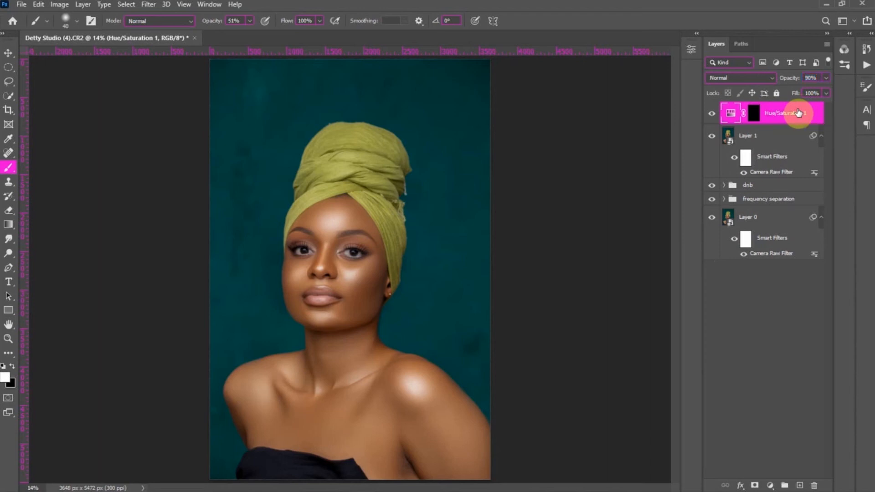
Step: Stamp all visible layers into a new top layer and apply a High Pass filter with a 5.2 pixel radius
key("shift+ctrl+alt+e")
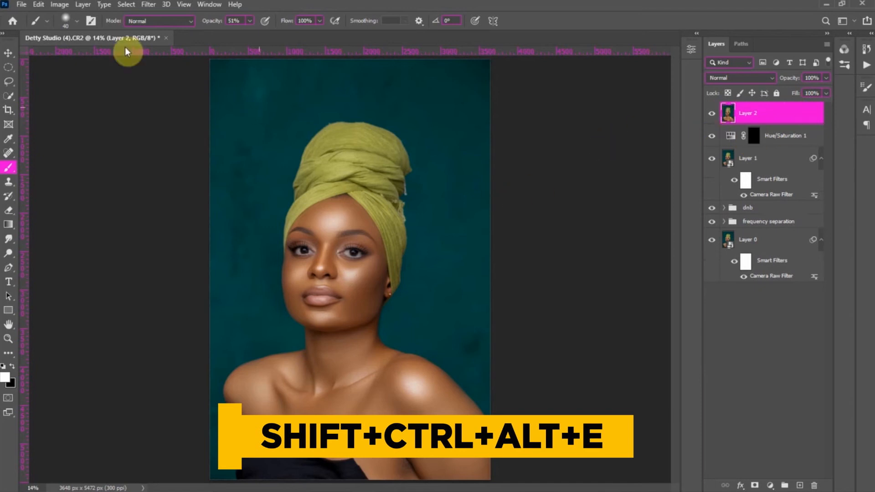
left_click(148, 4)
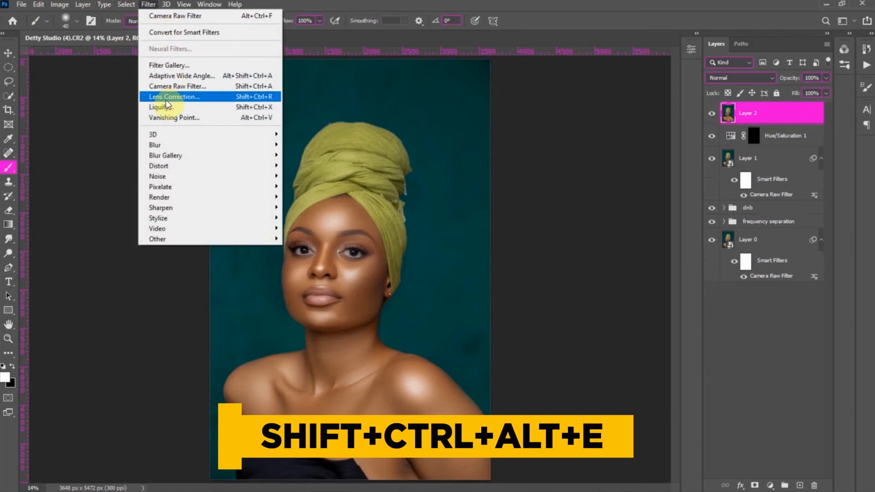
mouse_move(275, 239)
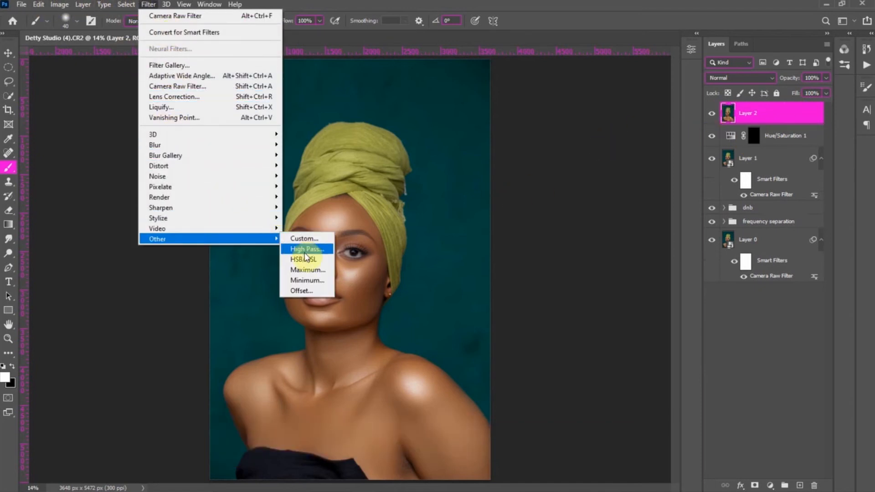
left_click(306, 252)
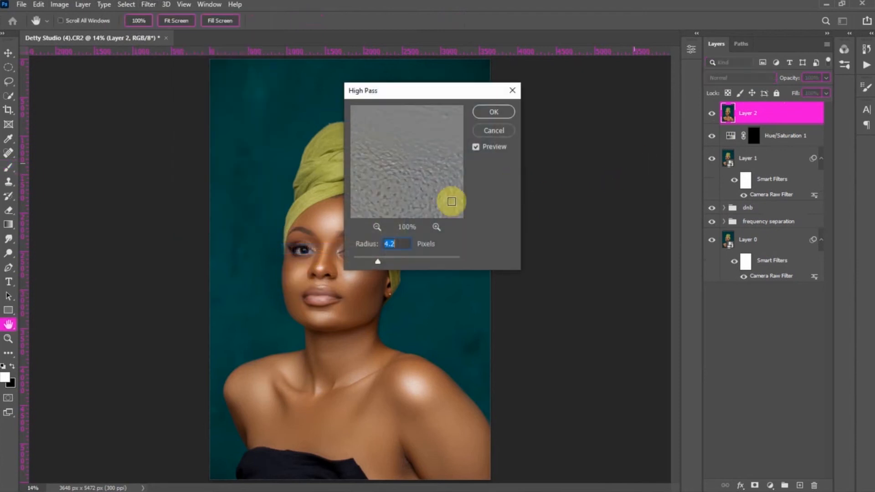
left_click_drag(430, 95, 548, 85)
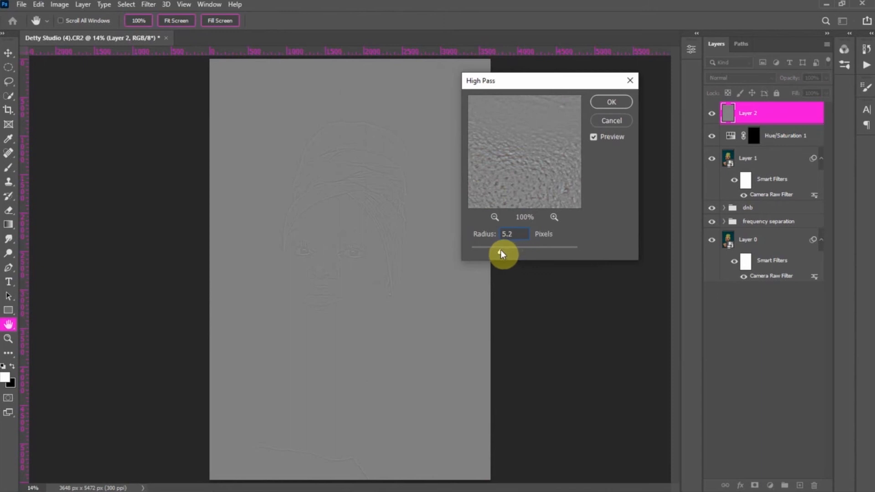
left_click(604, 108)
key("b")
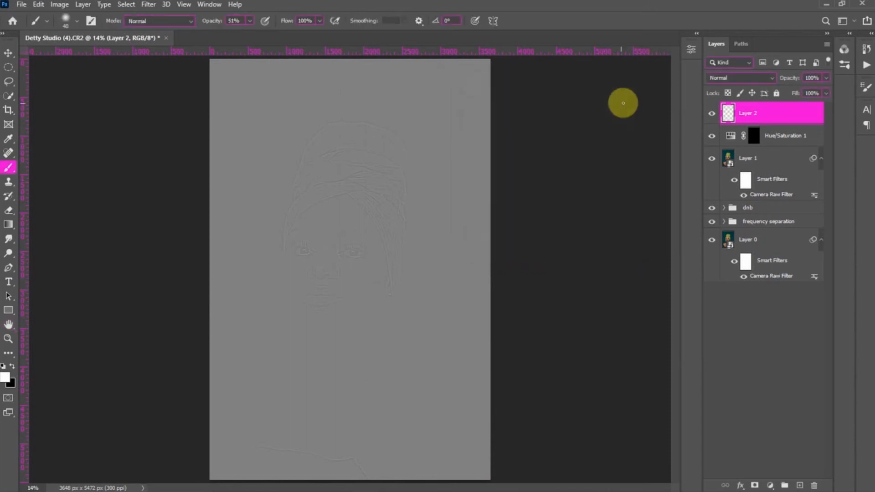
Step: Set the High Pass layer's blend mode to Soft Light and duplicate the layer
left_click(713, 79)
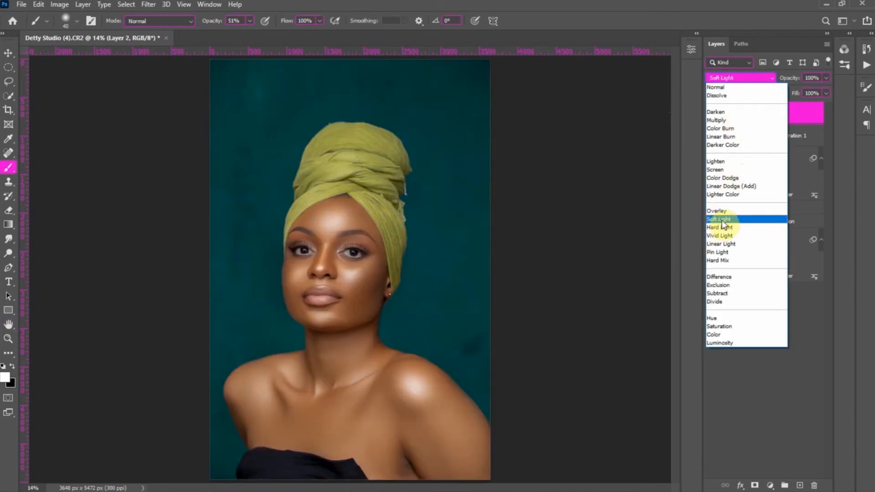
left_click(722, 221)
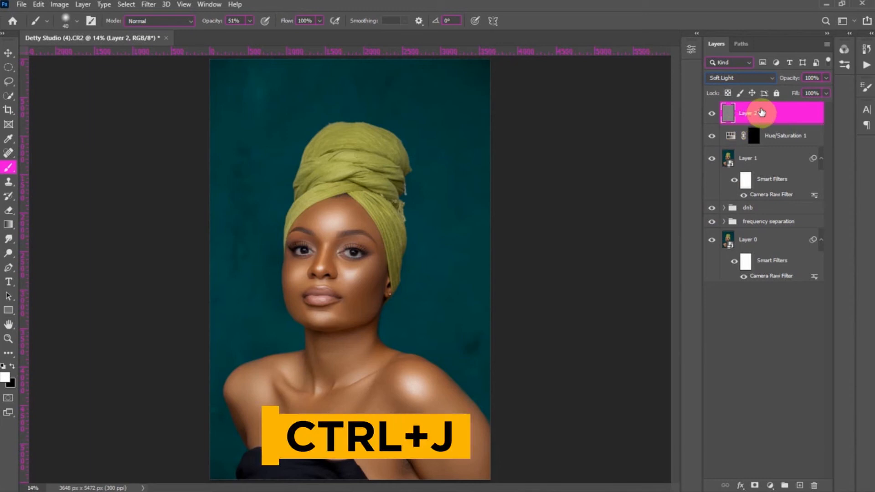
key("ctrl+j")
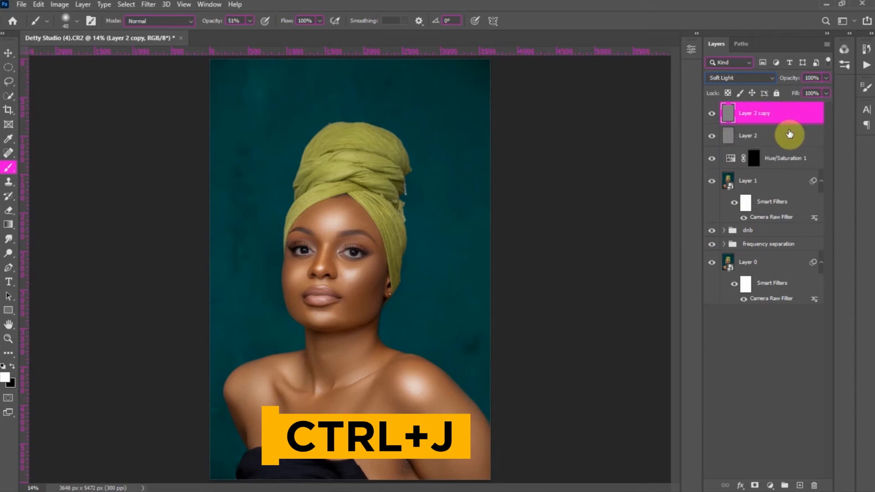
Step: Set the duplicated High Pass layer to Hard Light and add a black layer mask to it
left_click(733, 76)
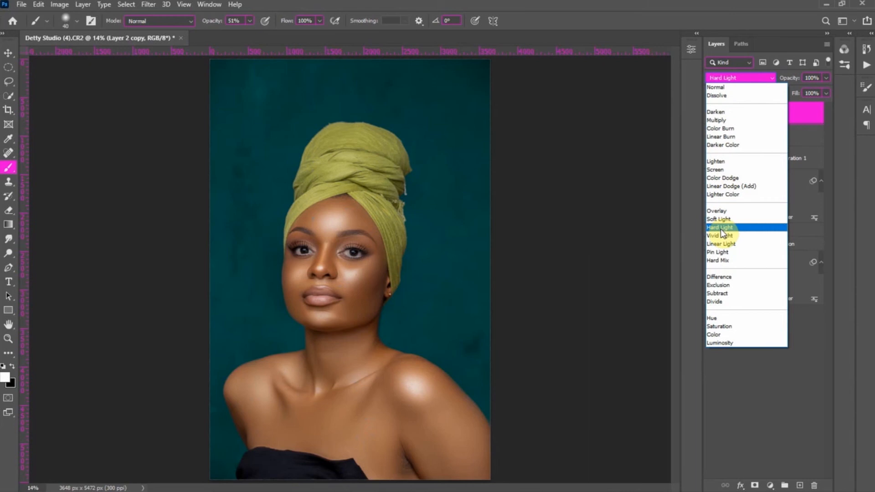
left_click(721, 230)
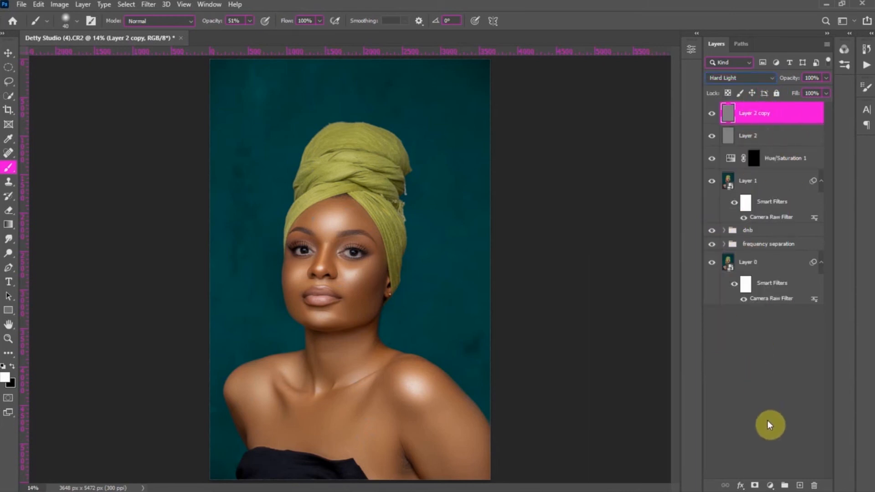
left_click(756, 486, "alt")
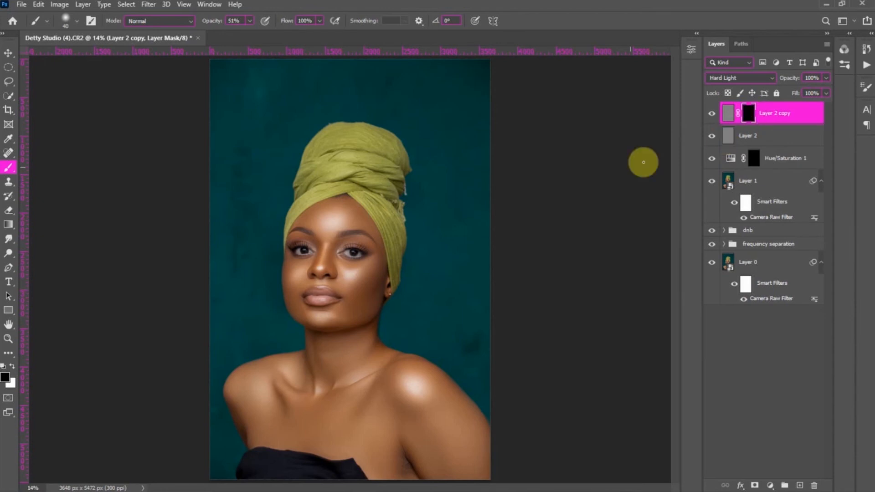
mouse_move(752, 478)
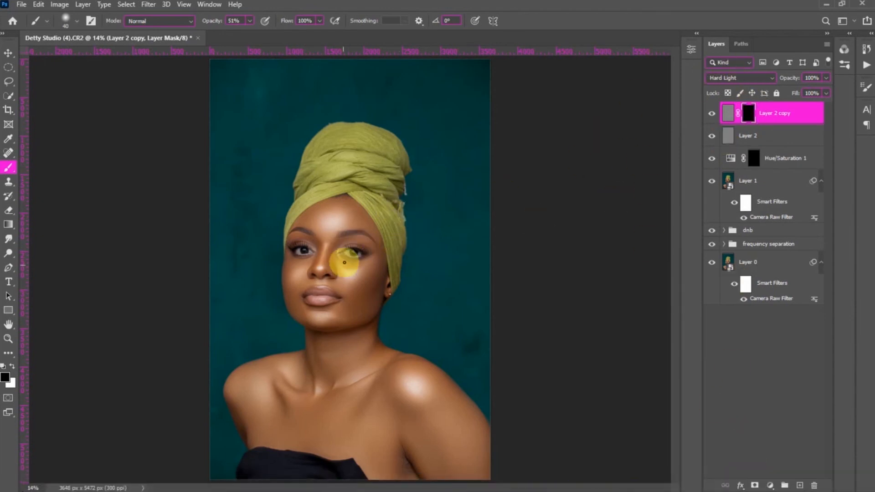
Step: Paint white over the eyes and lips on the Hard Light High Pass layer's mask with a 90 px brush at 51% opacity
scroll(371, 242, "up", 5)
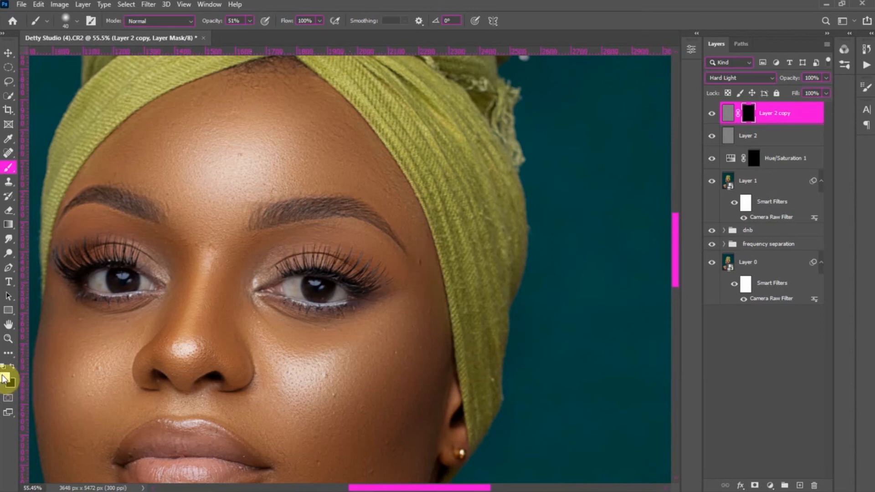
key("bracketright")
key("bracketright")
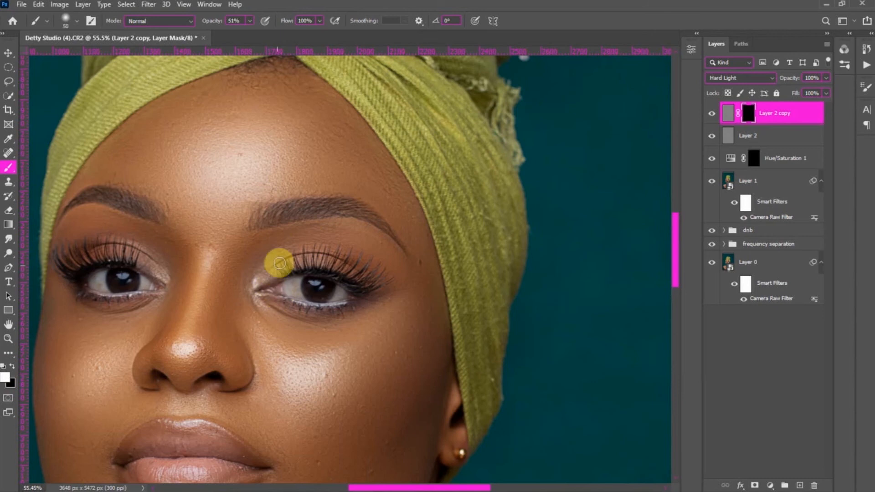
key("bracketright")
key("bracketright")
key("bracketright")
key("bracketright")
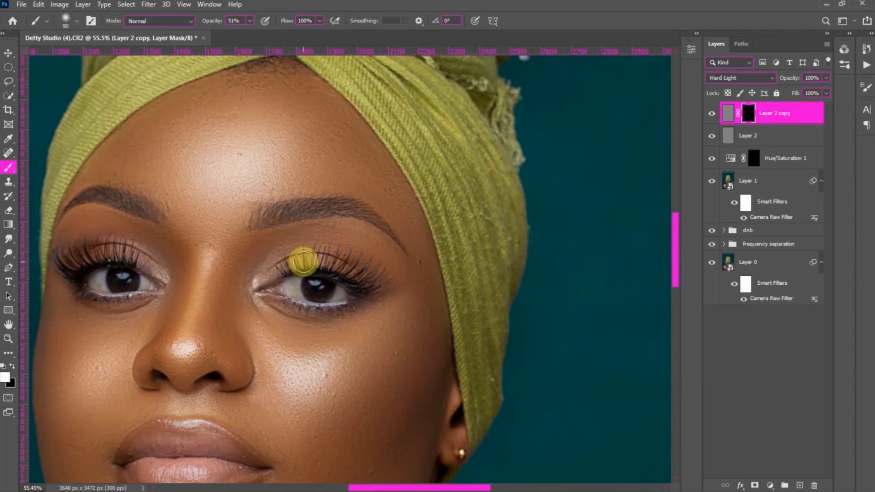
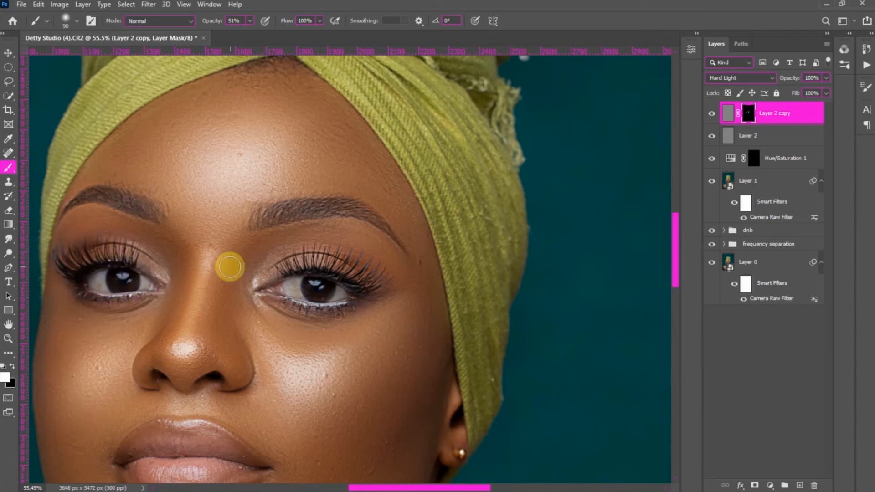
scroll(209, 384, "down", 3)
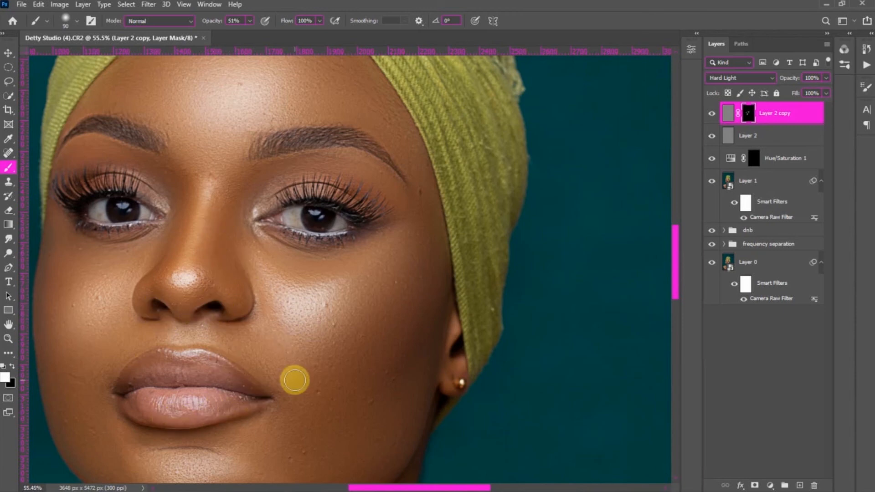
Step: Set the opacity of the masked Hard Light High Pass layer to 77%
key("ctrl+0")
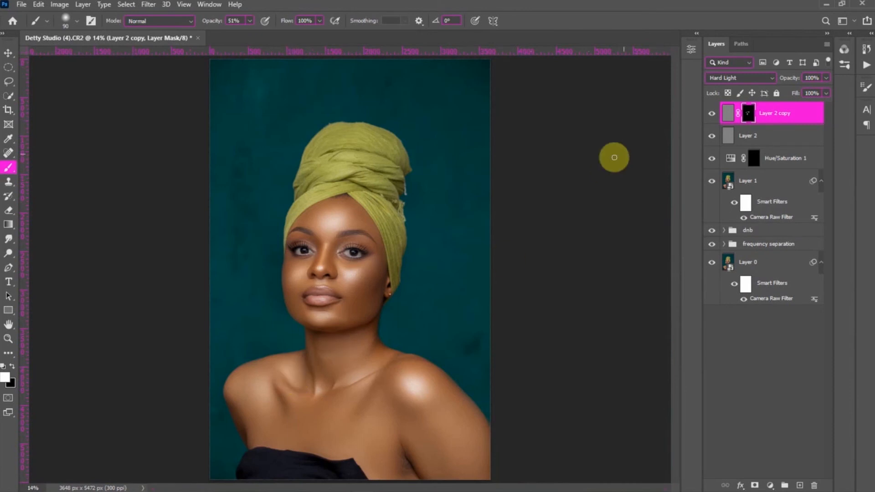
left_click(826, 79)
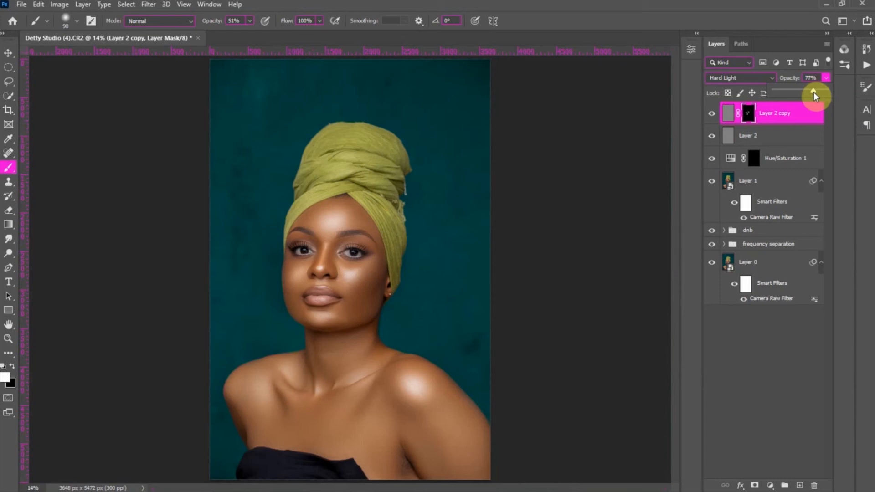
left_click(827, 80)
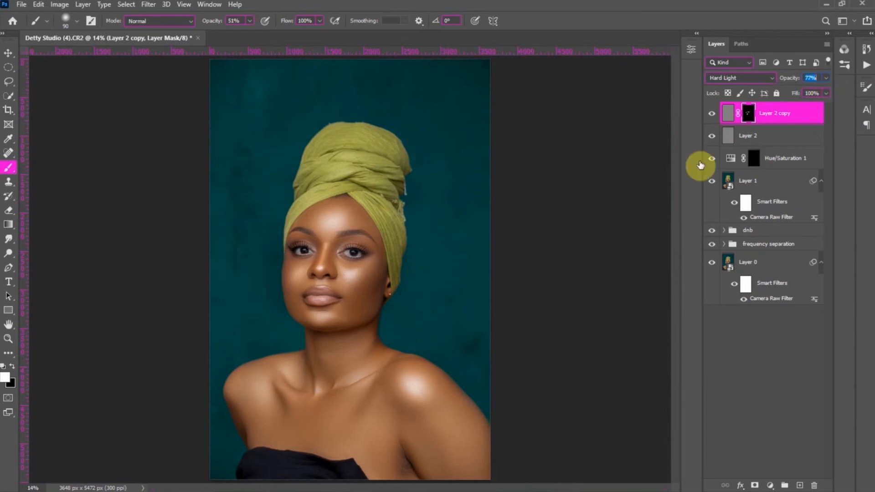
Step: Compare the edit stages by hiding everything above Layer 0 and its smart filters, showing the filters, groups and layers again from the bottom up
left_click(710, 264, "alt")
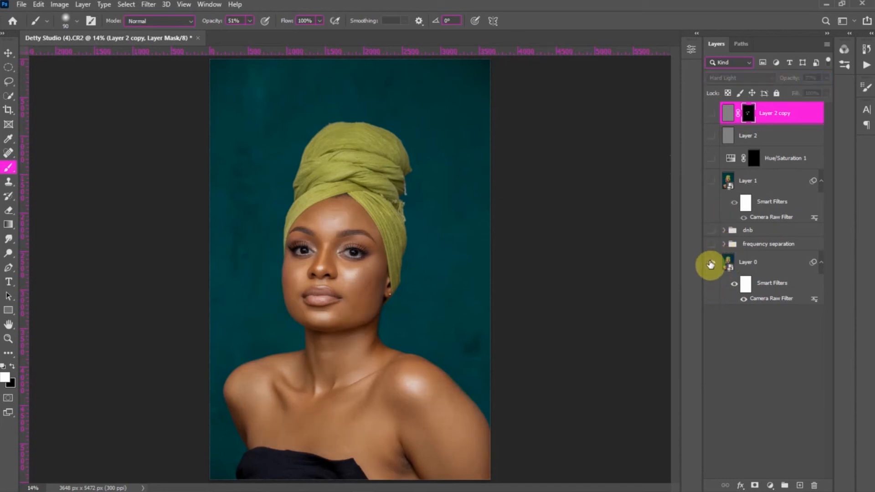
left_click(738, 285)
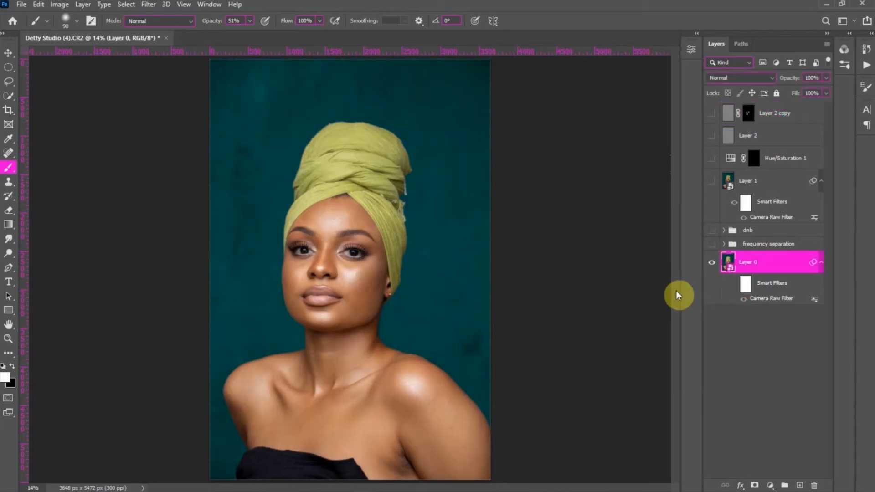
left_click(735, 284)
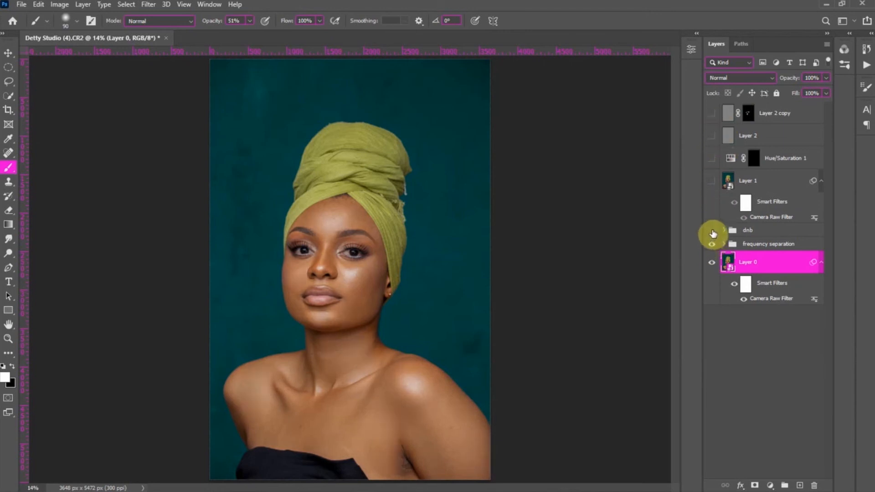
left_click(711, 231)
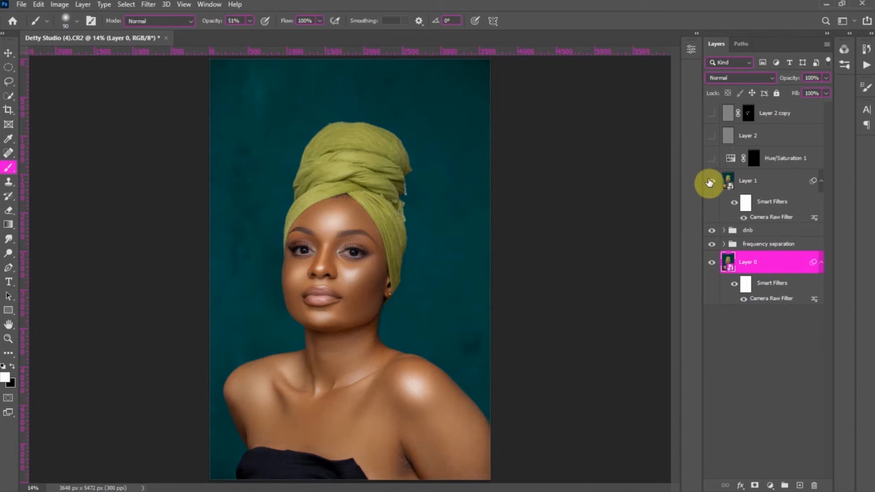
left_click(711, 182)
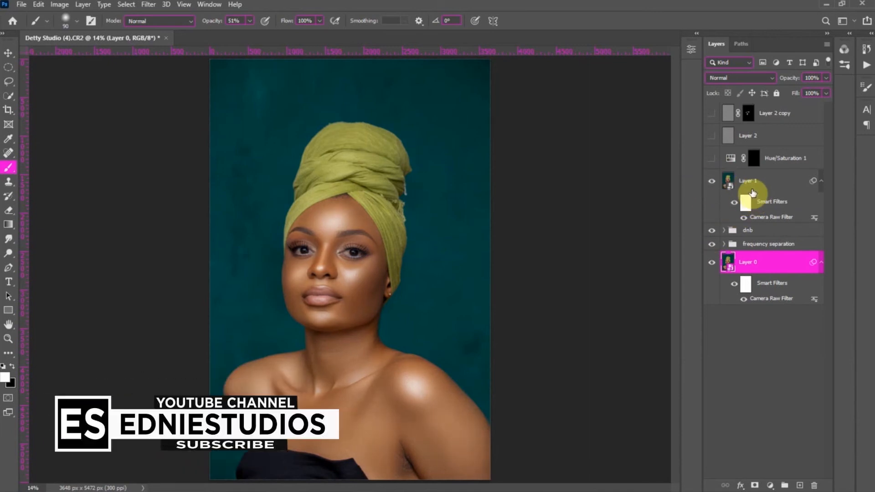
left_click(711, 159)
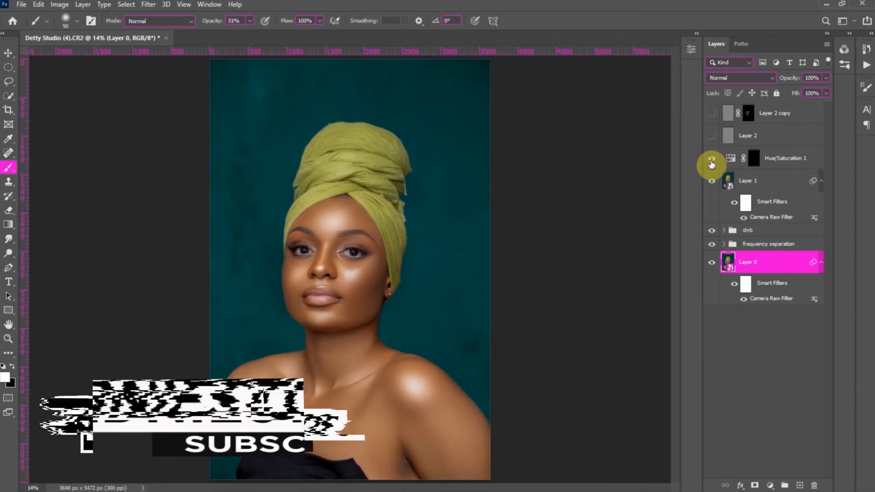
left_click(712, 136)
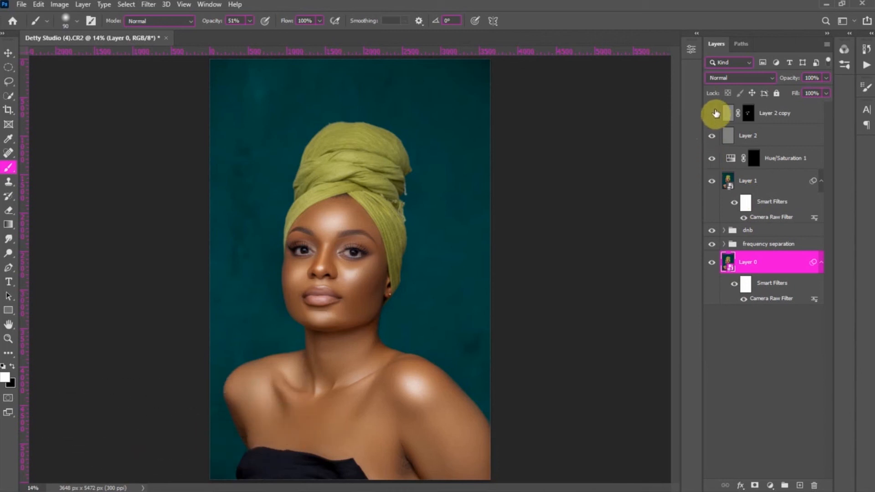
Step: Stamp all visible layers into a new layer above Layer 2 copy and convert it to a Smart Object
left_click(798, 118)
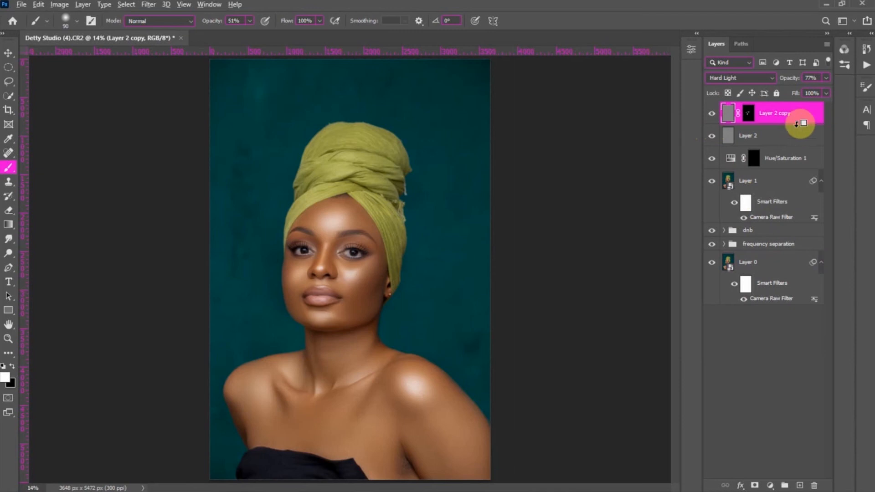
key("ctrl+shift+alt+n")
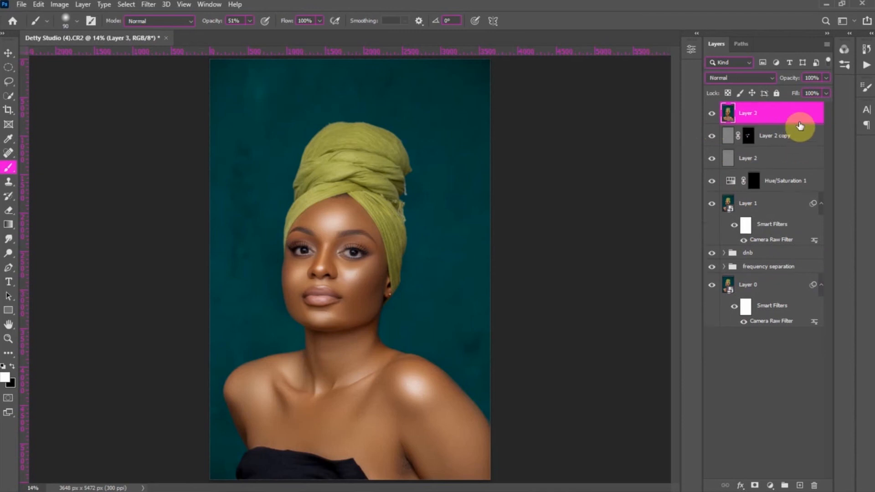
right_click(801, 121)
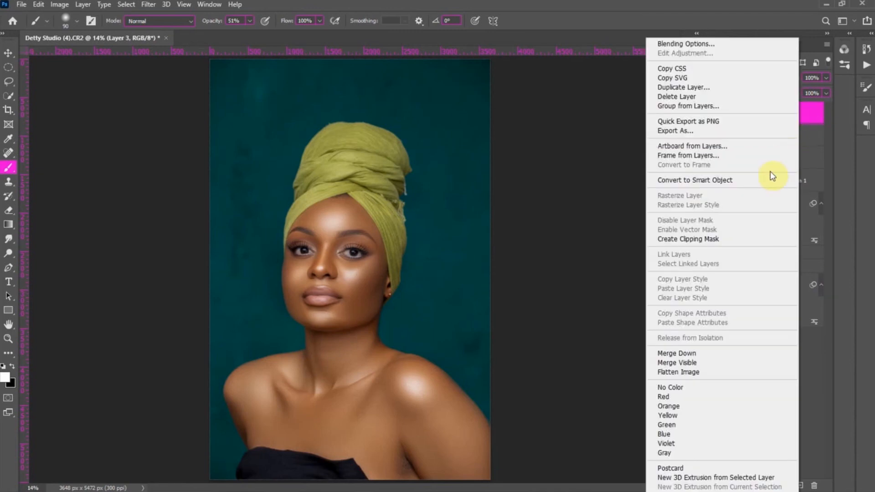
left_click(693, 180)
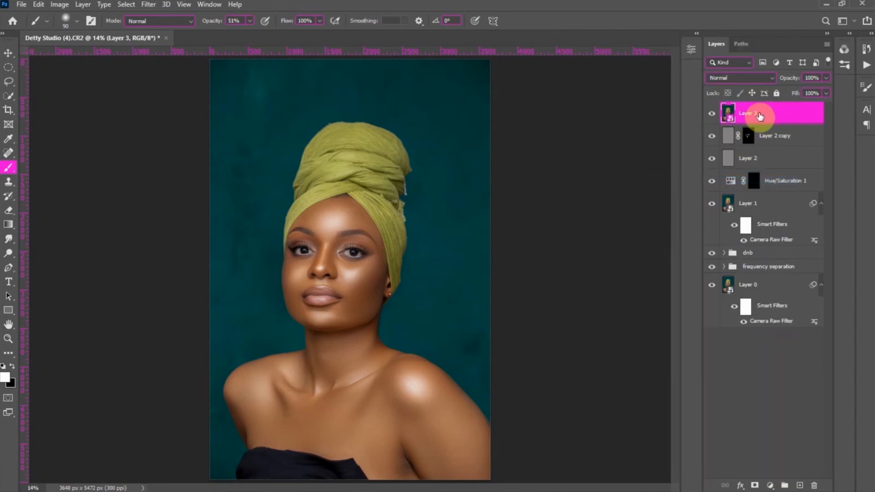
Step: Open the Camera Raw Filter on Layer 3 and set Blacks to -9, Whites to +11, Shadows to -17, Highlights to +10 and Contrast to +9
left_click(146, 5)
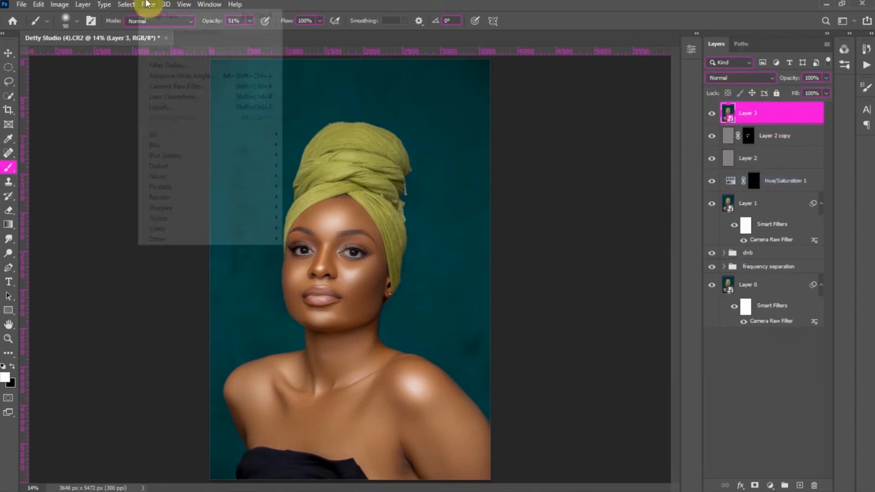
left_click(191, 87)
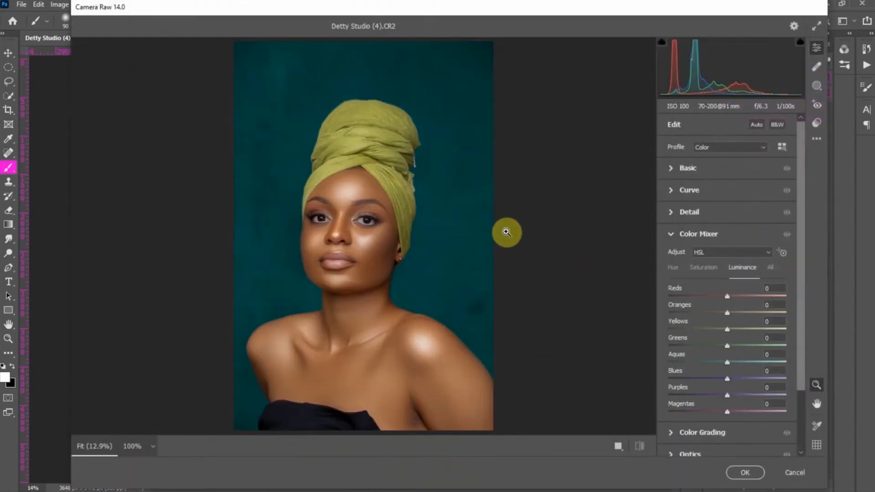
left_click(674, 168)
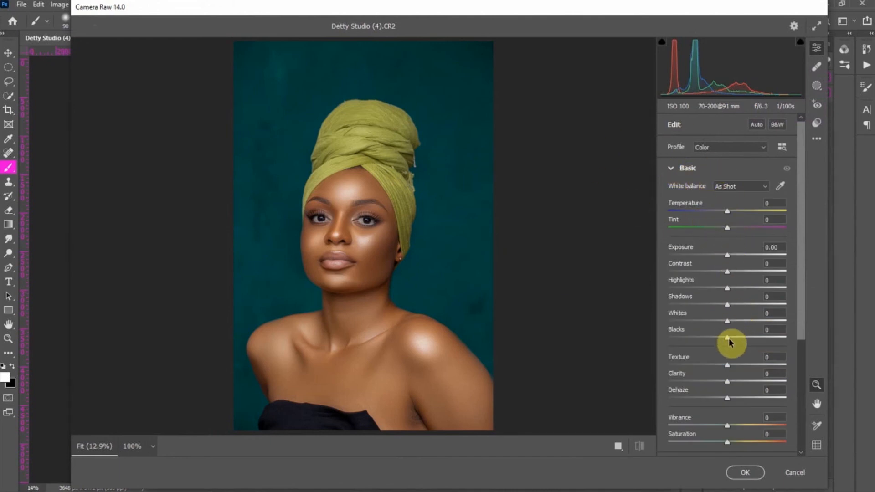
left_click_drag(728, 338, 723, 340)
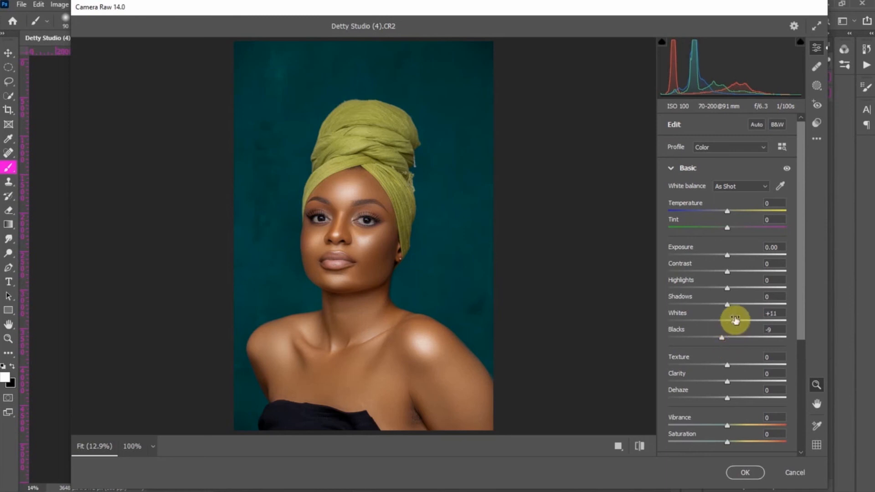
left_click_drag(728, 305, 718, 309)
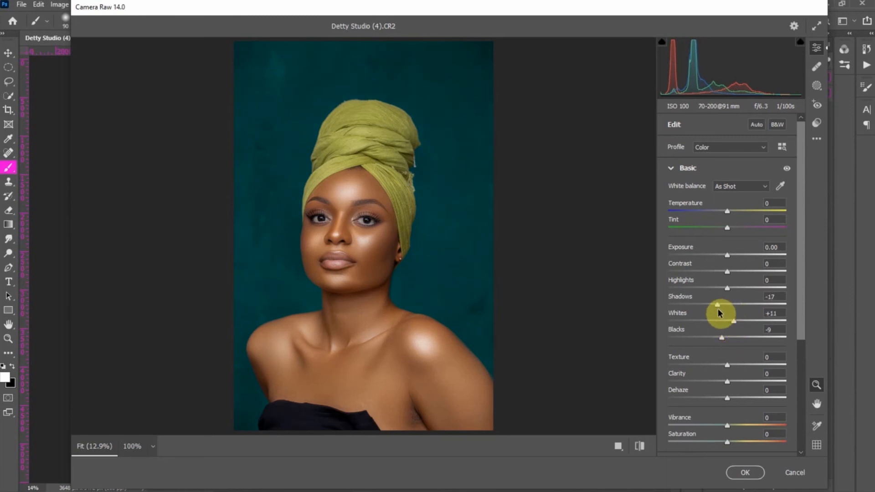
left_click_drag(729, 288, 734, 288)
left_click_drag(729, 273, 732, 272)
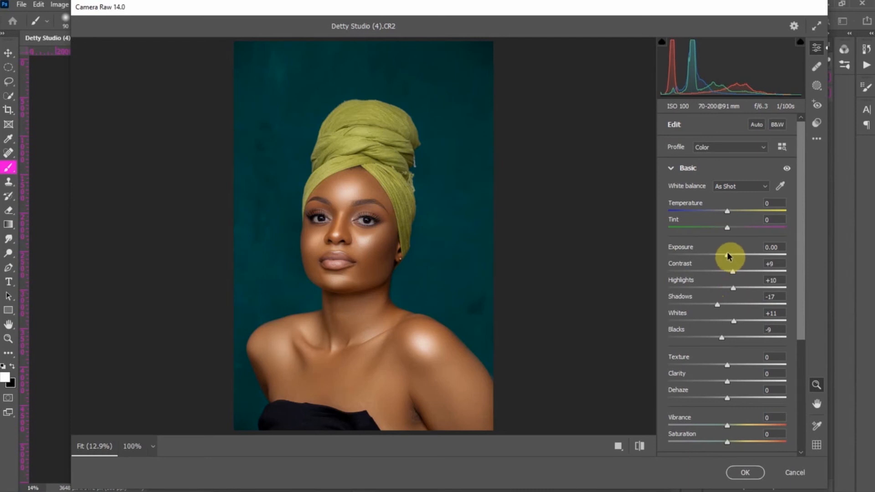
Step: Set Exposure to +0.15, Contrast to +12, Highlights to +14, Blacks to -13 and Clarity to +12, compare before and after, and apply the filter
left_click(775, 247)
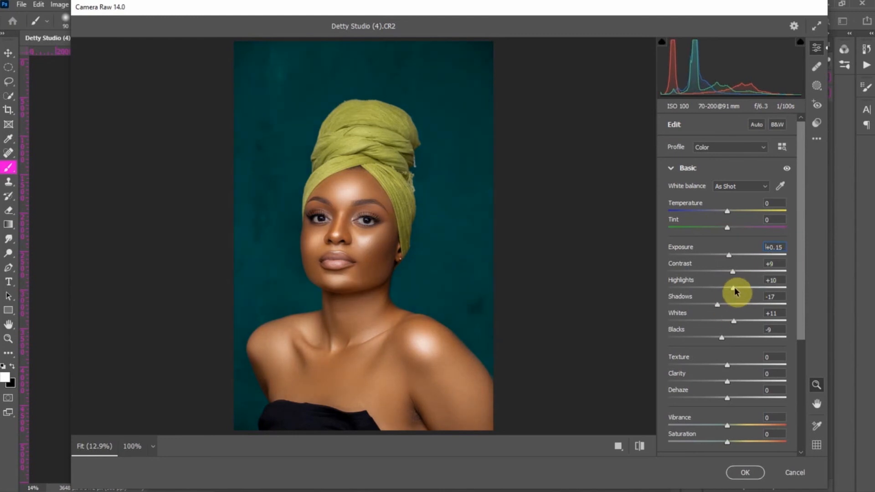
left_click_drag(734, 291, 734, 274)
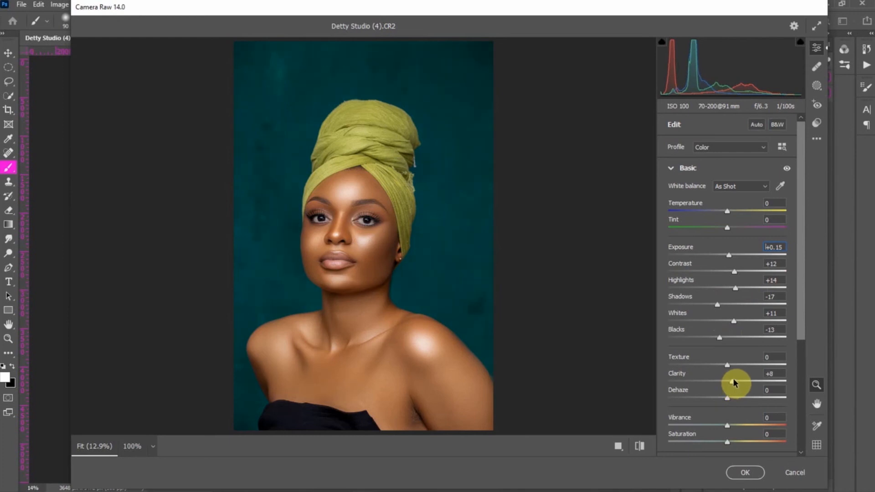
left_click_drag(738, 385, 738, 388)
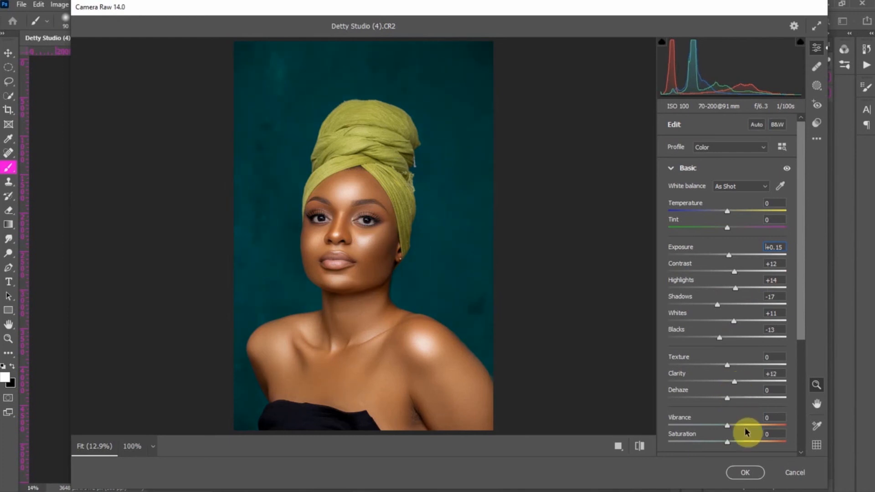
left_click(638, 447)
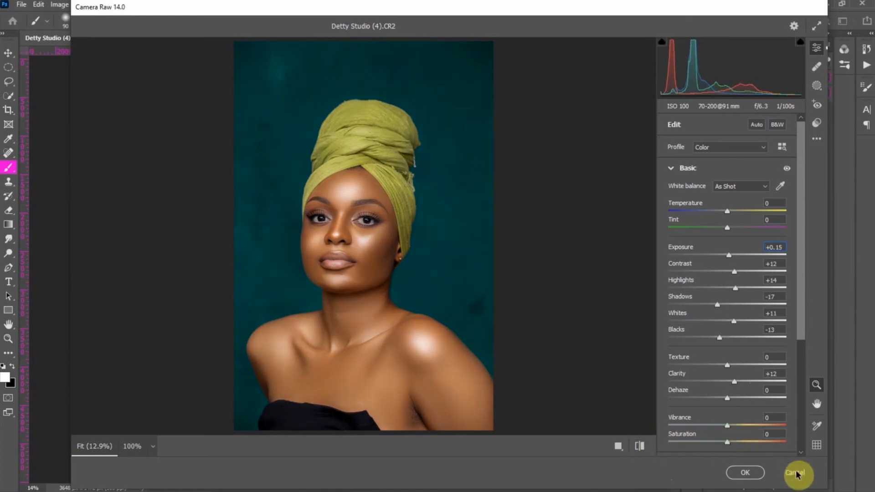
left_click(747, 472)
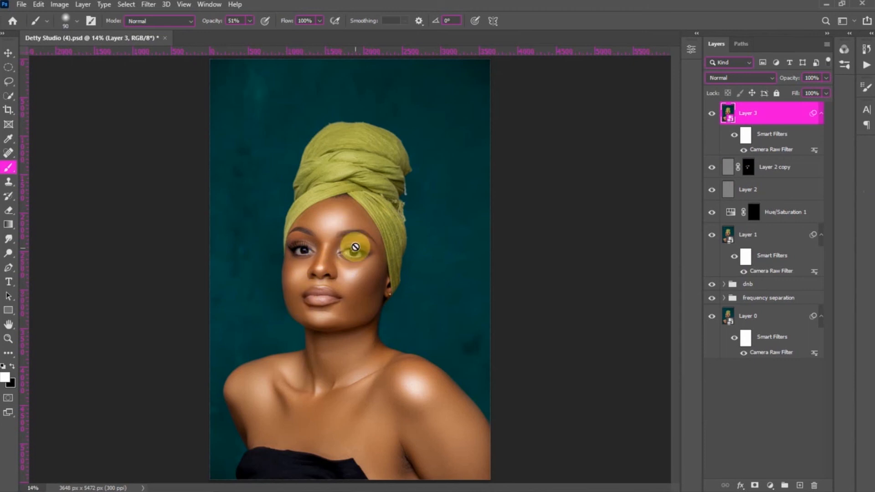
left_click(727, 299)
left_click(726, 299)
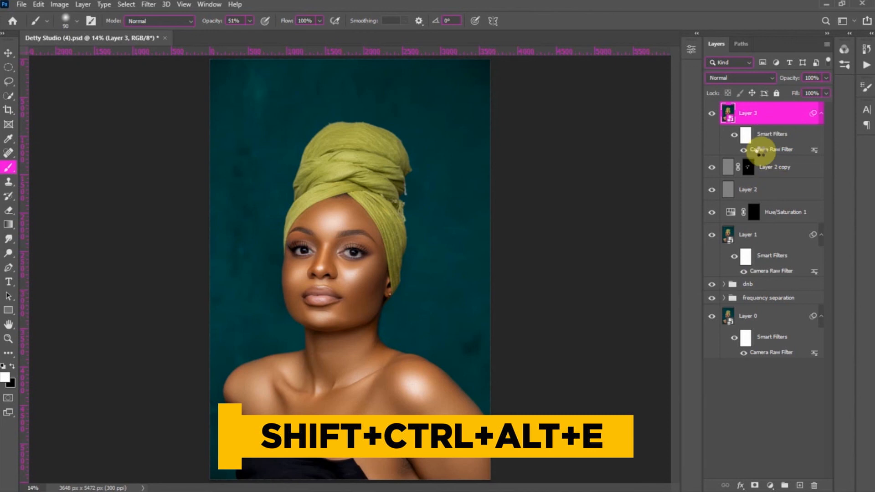
Step: Stamp all visible layers into a new layer above Layer 3 and duplicate the stamped layer
key("shift+ctrl+alt+e")
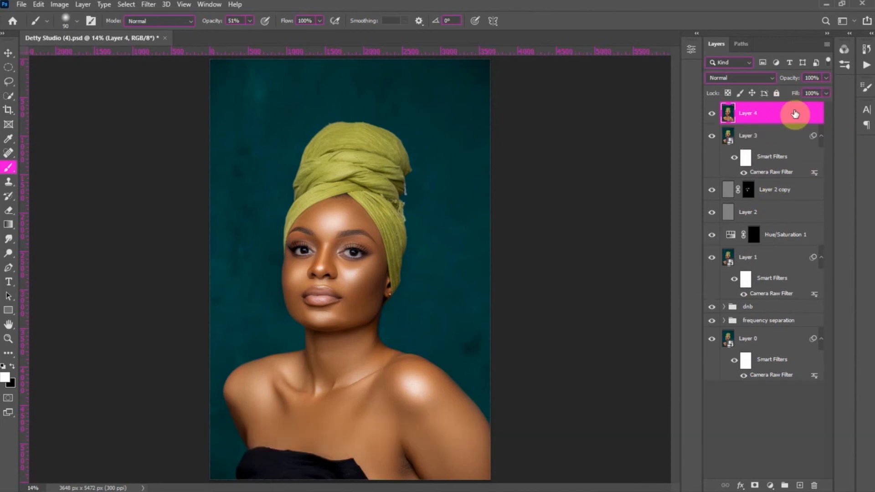
key("ctrl+j")
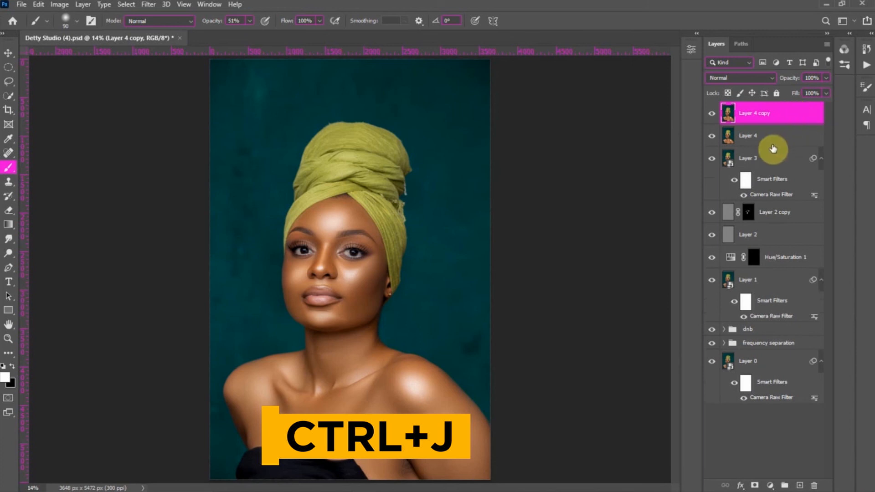
Step: Rename Layer 4 as "c" and Layer 4 copy as "d"
double_click(754, 138)
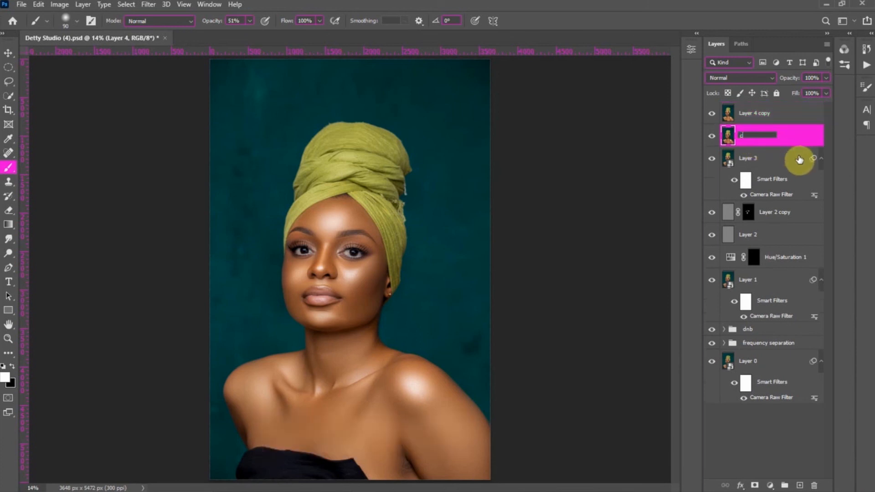
type("c")
key("Return")
double_click(758, 114)
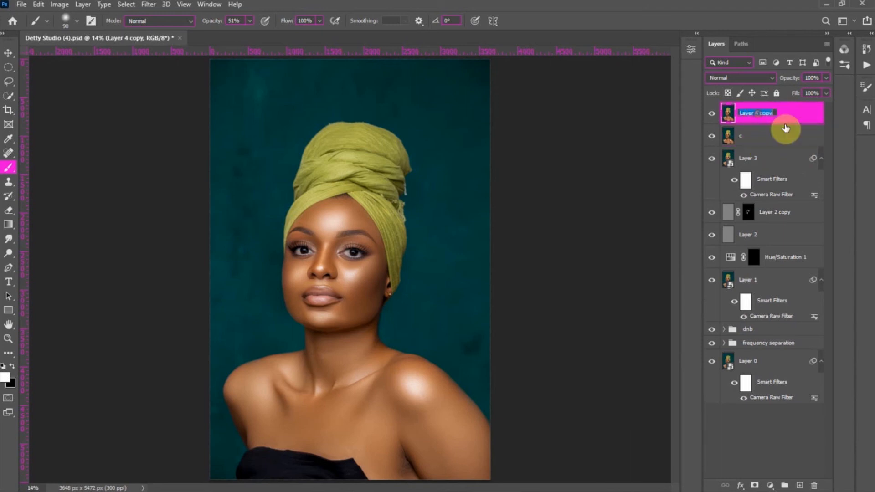
type("d")
key("Return")
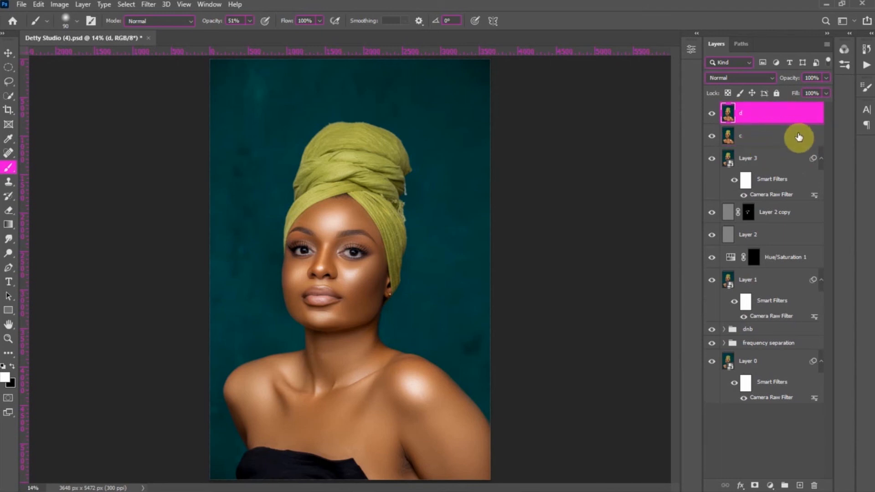
Step: Group layers d and c and name the group "freq sep blemish"
left_click(784, 136, "shift")
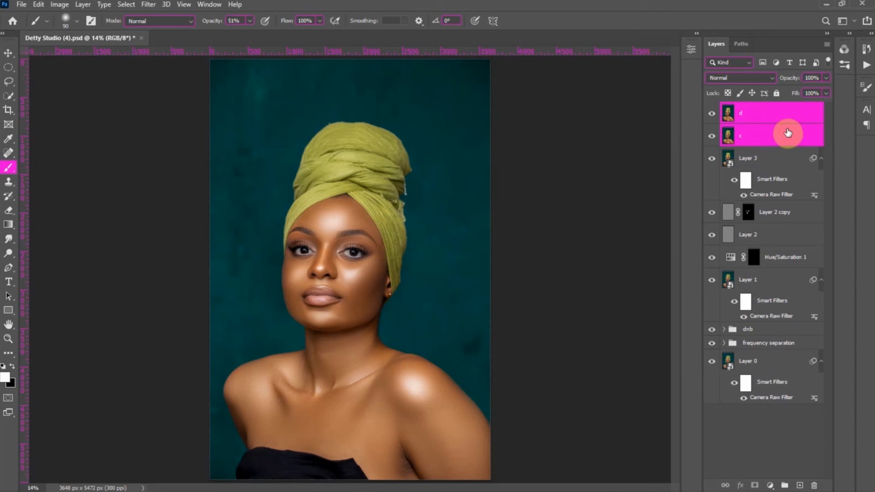
key("ctrl+g")
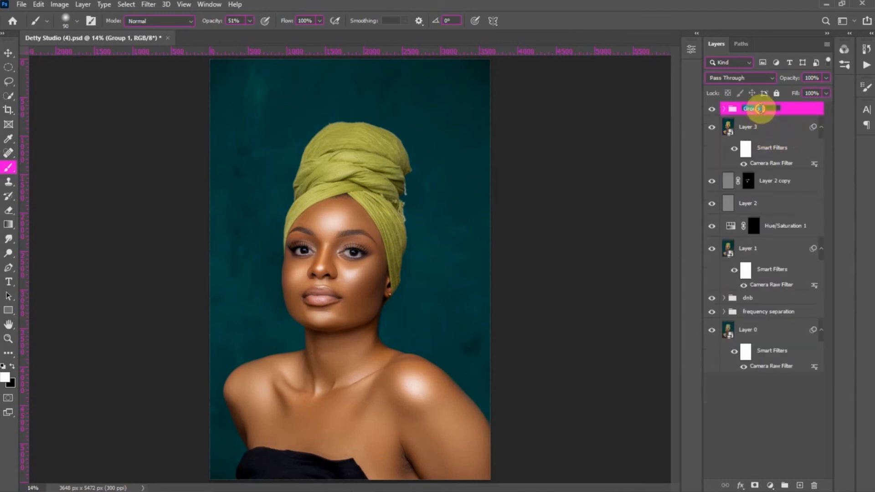
type("freq sep")
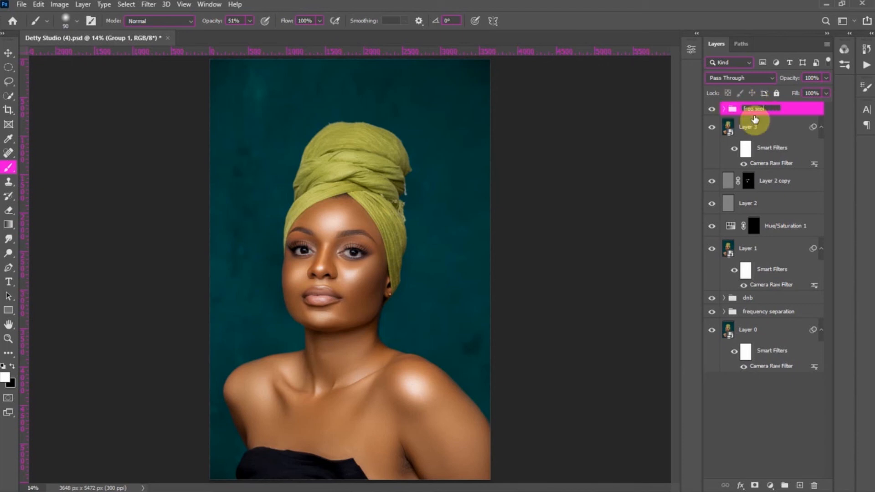
type(" bl")
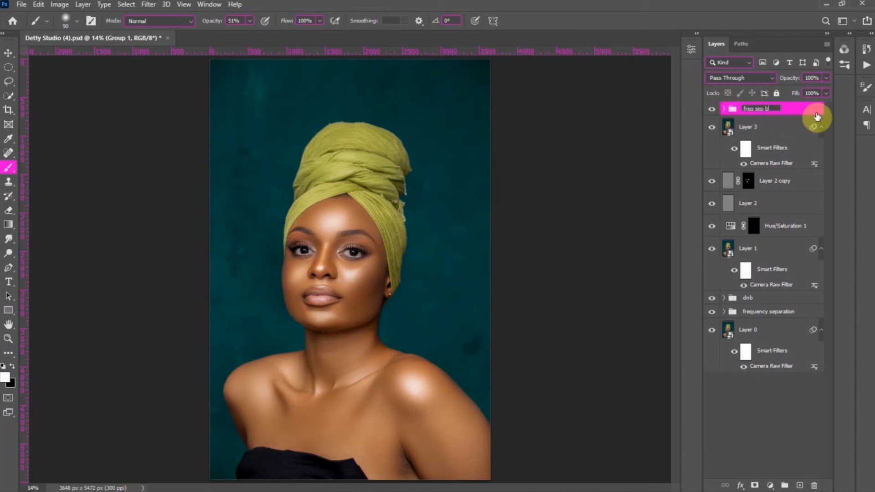
type("emish")
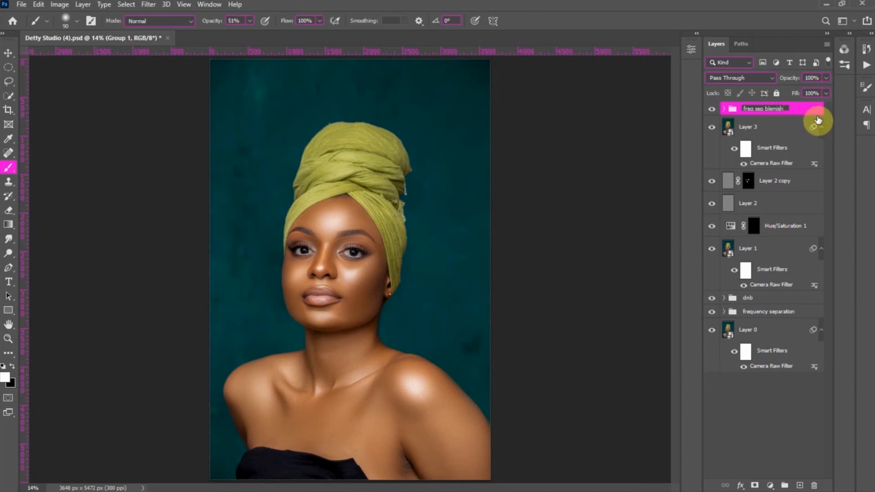
key("Return")
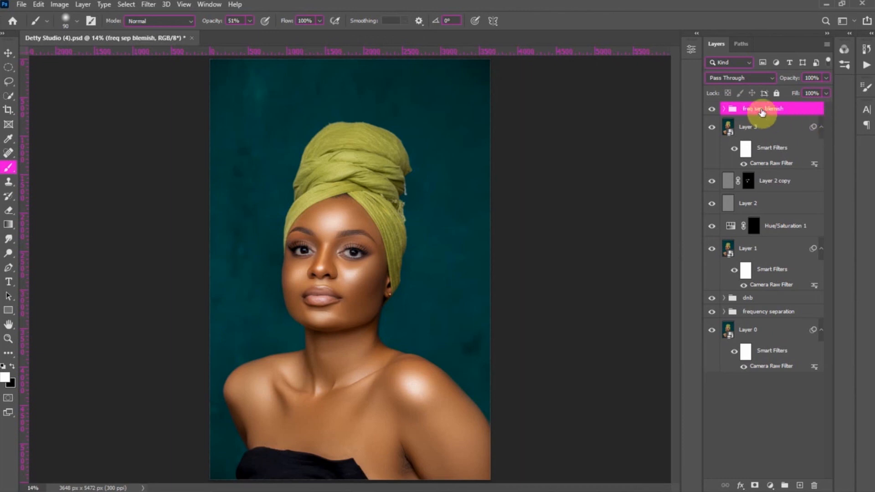
Step: Hide layer d inside the freq sep blemish group and apply a Gaussian Blur with an 8-pixel radius to layer c
left_click(724, 110)
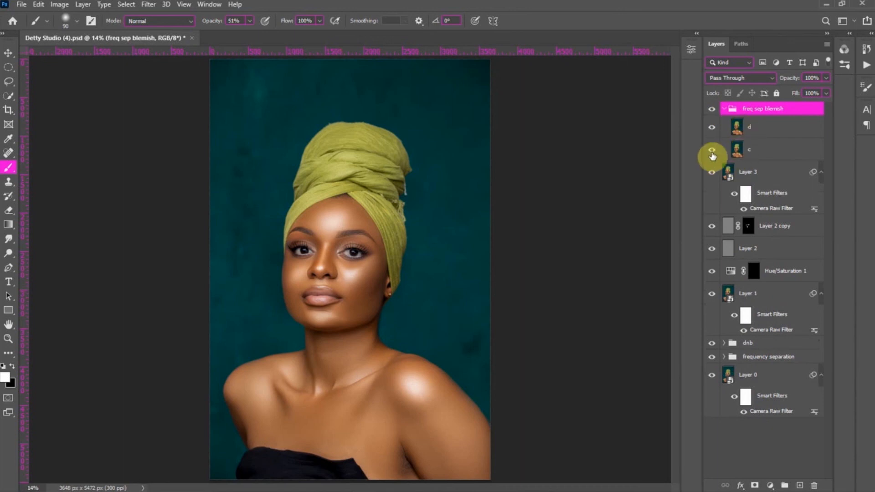
left_click(712, 127)
left_click(737, 148)
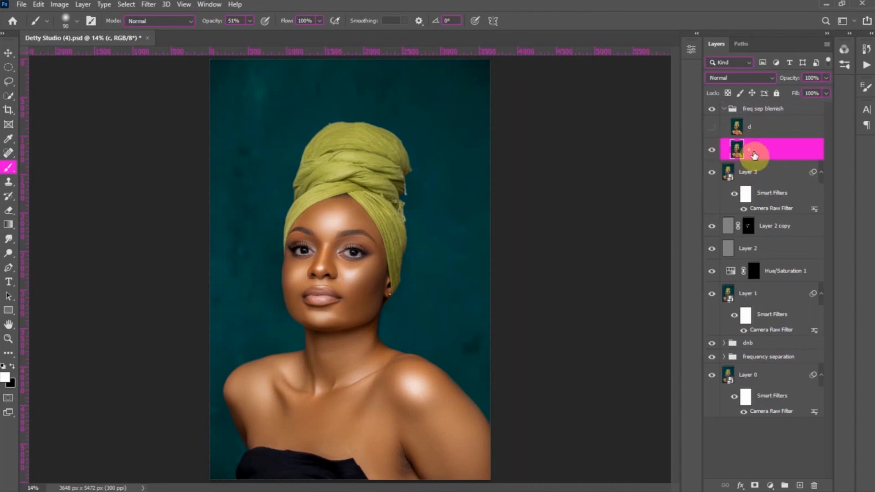
left_click(157, 5)
mouse_move(147, 5)
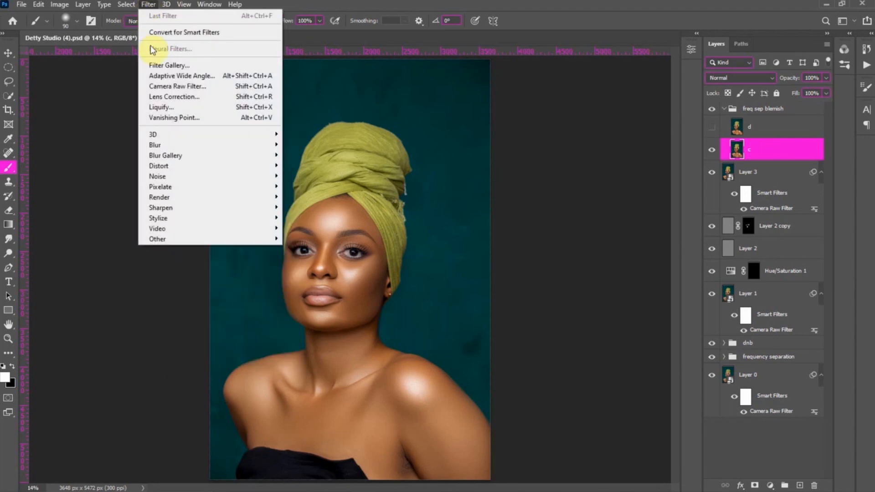
mouse_move(218, 144)
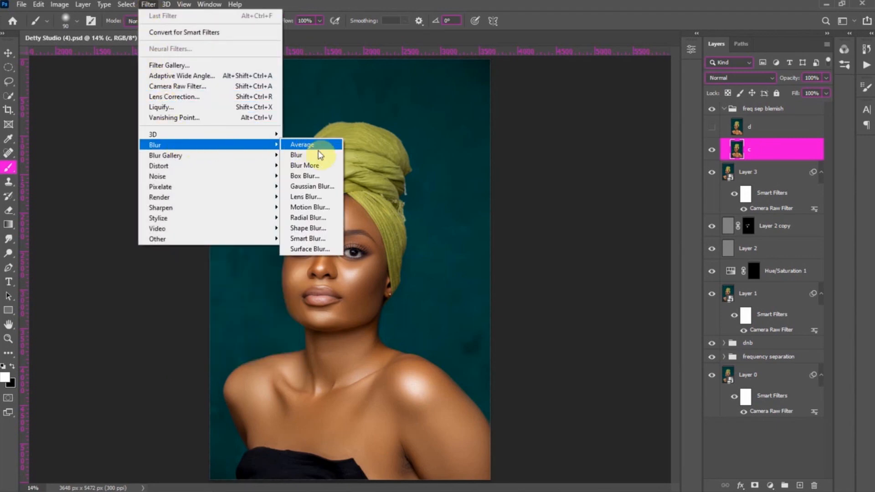
left_click(304, 190)
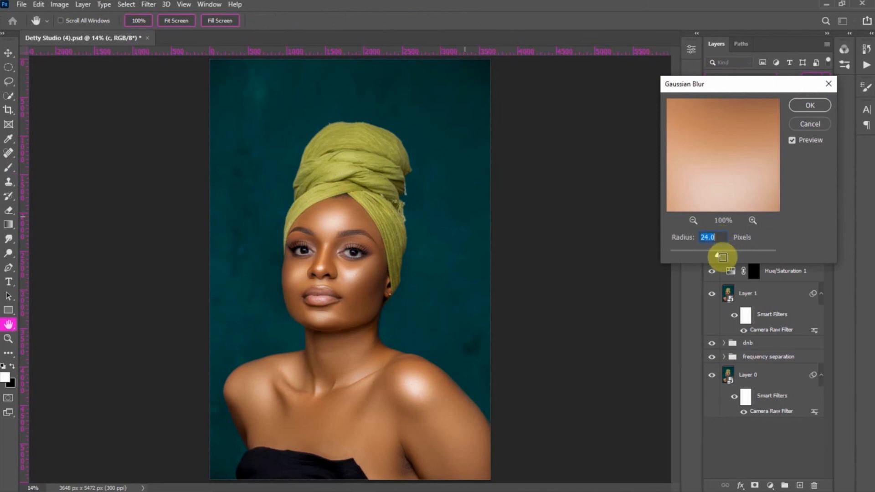
type("8")
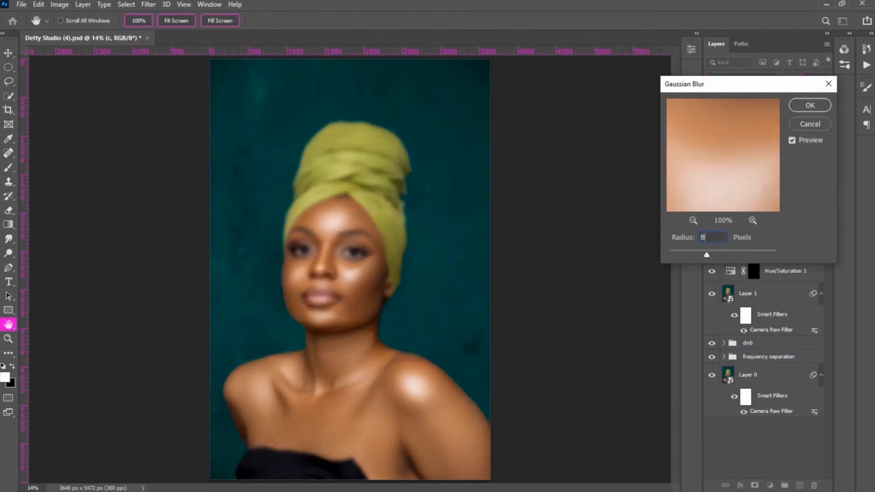
key("Return")
key("b")
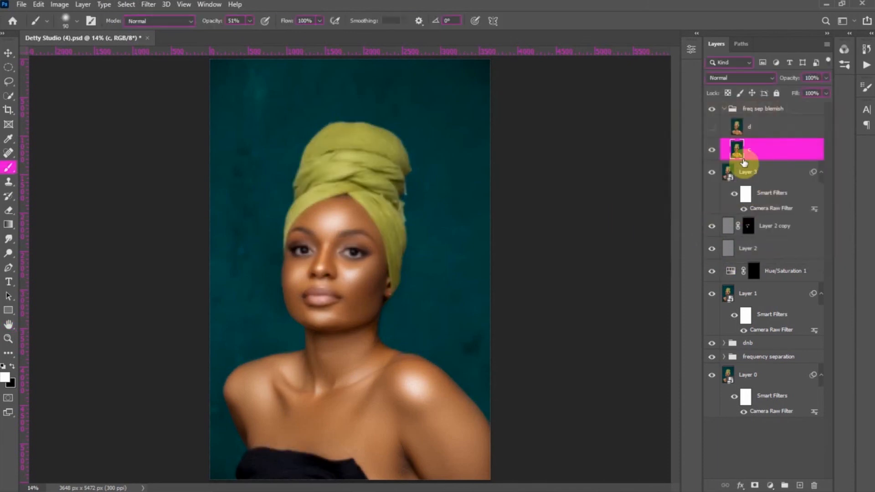
Step: Use Apply Image on layer d with layer c as the source, Subtract blending, scale 2 and offset 128
left_click(729, 130)
left_click(713, 131)
left_click(60, 5)
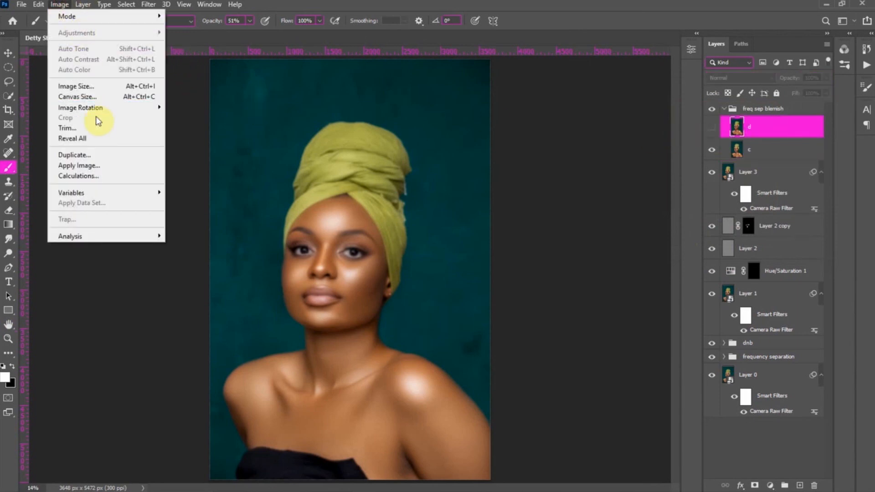
left_click(79, 165)
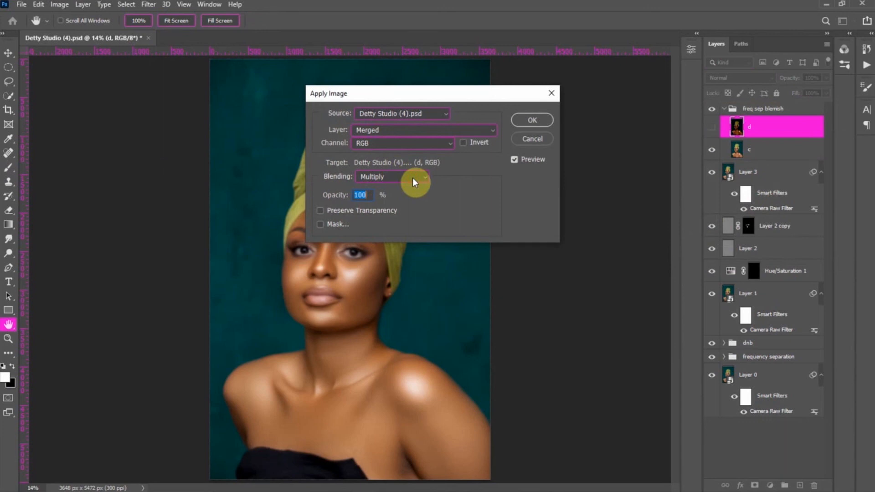
left_click(412, 178)
left_click(380, 404)
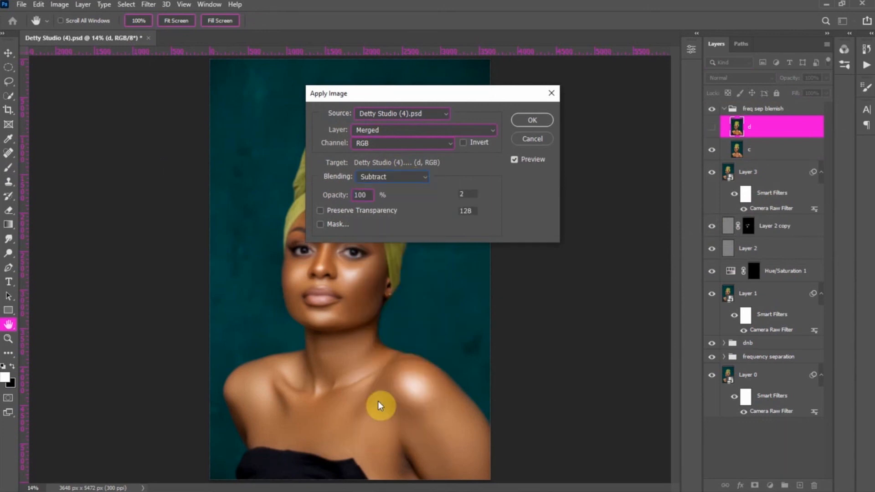
left_click(386, 131)
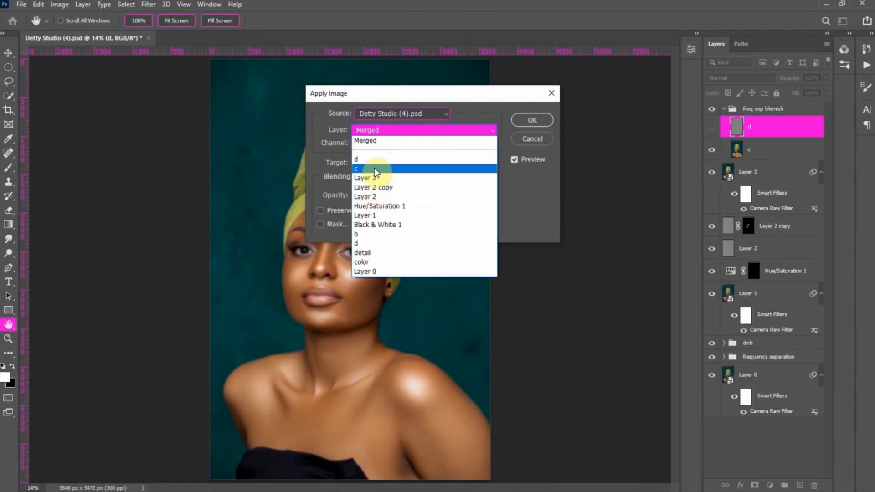
left_click(365, 169)
left_click(547, 119)
key("b")
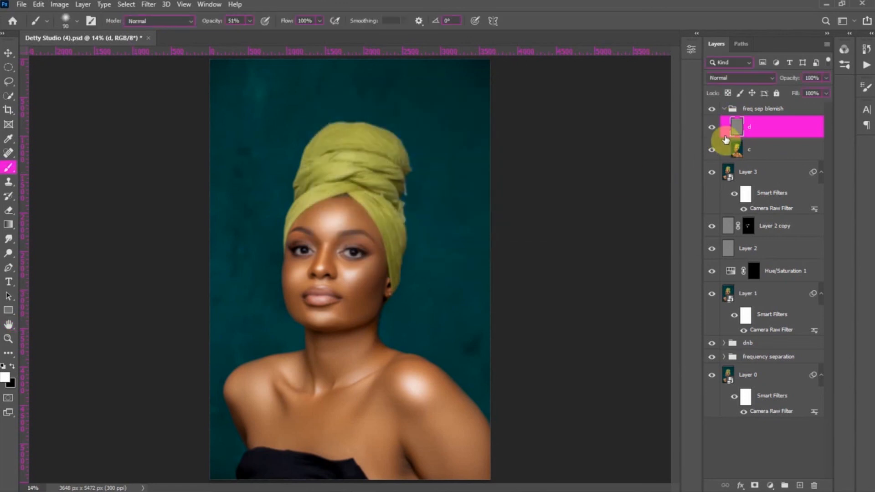
Step: Make layer d visible and set its blend mode to Linear Light
left_click(713, 132)
left_click(736, 78)
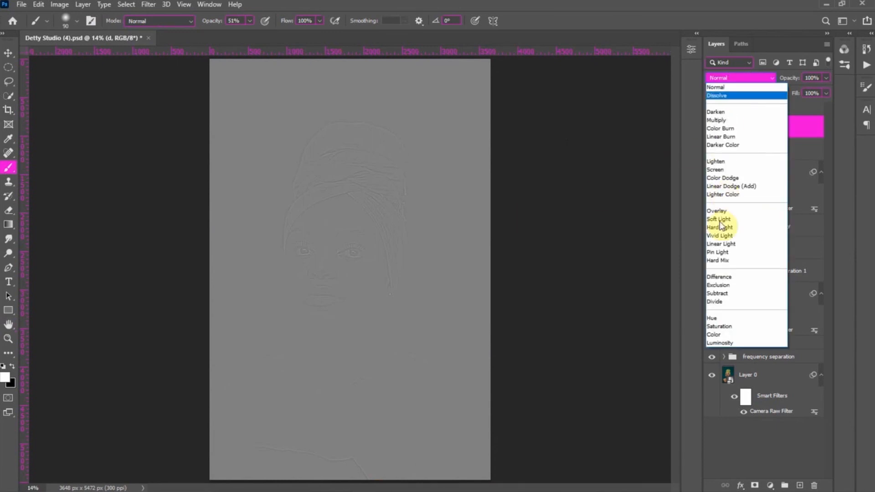
left_click(720, 243)
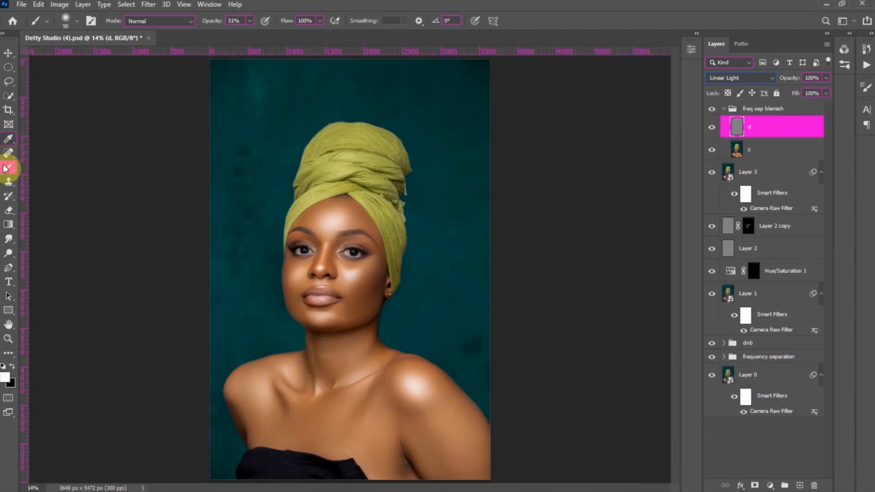
Step: Use the Clone Stamp on layer d with the brush reduced to size 45 to clean blemishes from the upper cheeks and temple
left_click(8, 182)
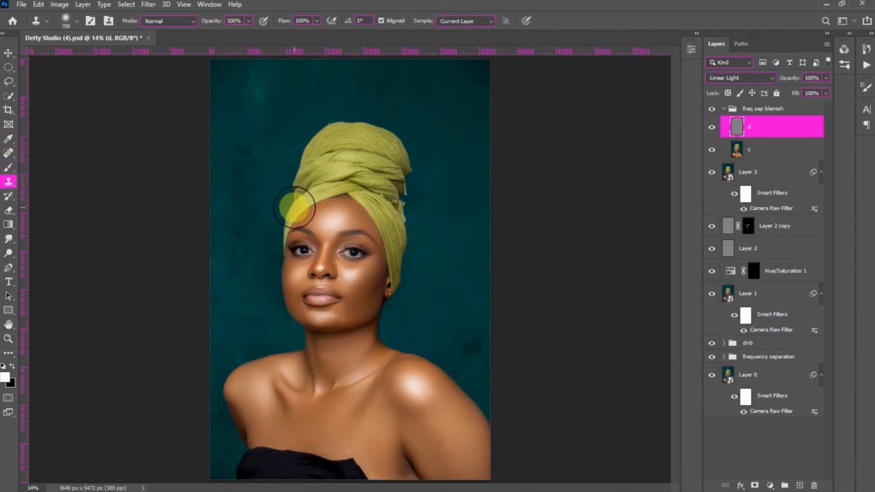
scroll(294, 207, "up", 5)
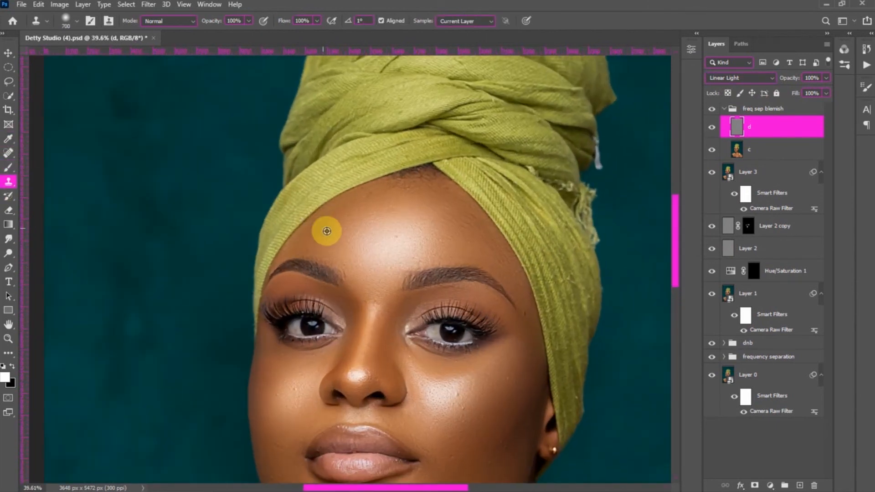
scroll(326, 231, "up", 4)
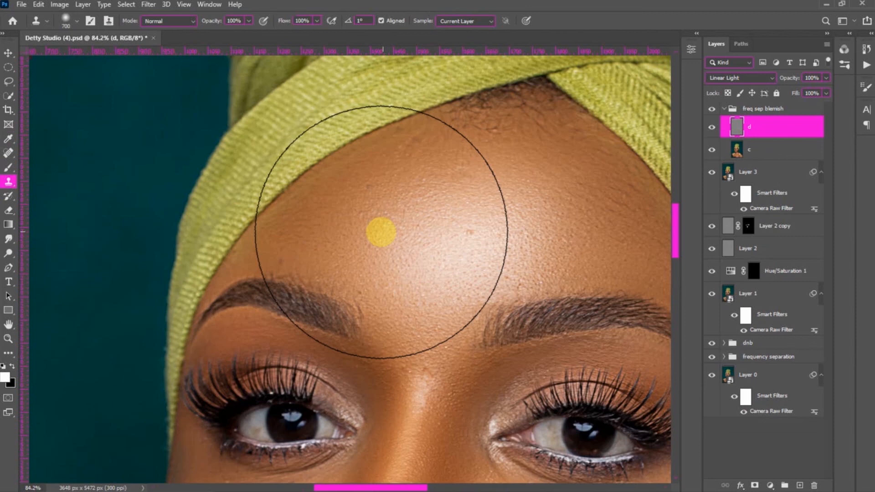
scroll(381, 232, "down", 3)
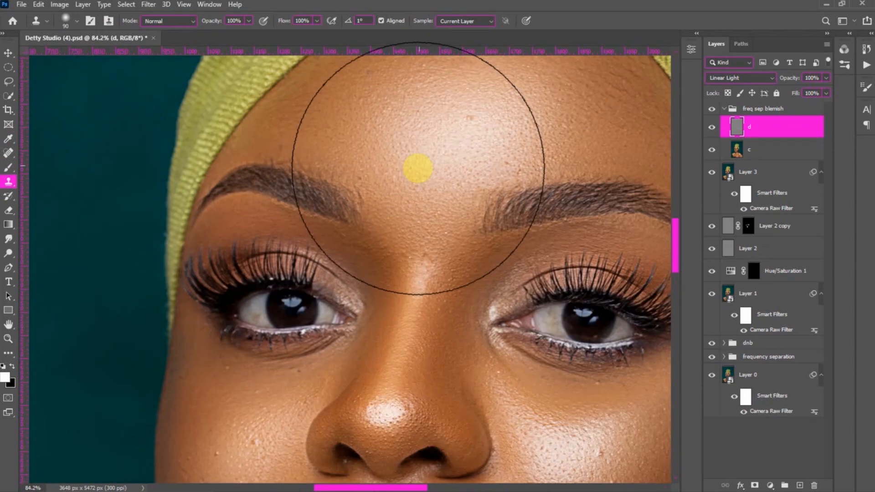
scroll(418, 168, "up", 3)
left_click_drag(411, 488, 432, 480)
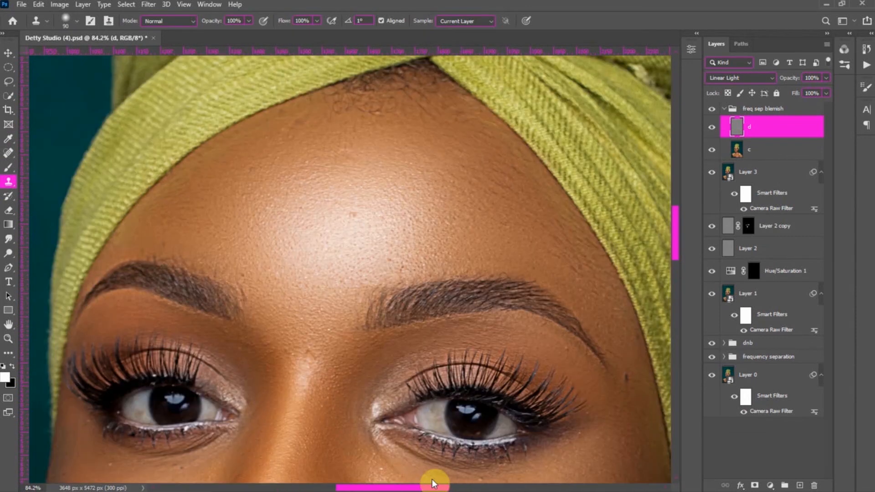
scroll(432, 480, "left", 1)
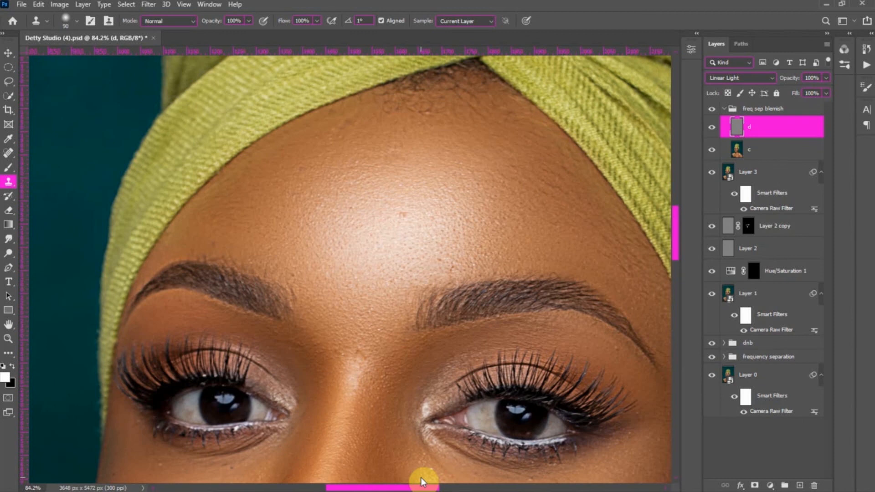
scroll(420, 478, "down", 1)
scroll(440, 278, "down", 2)
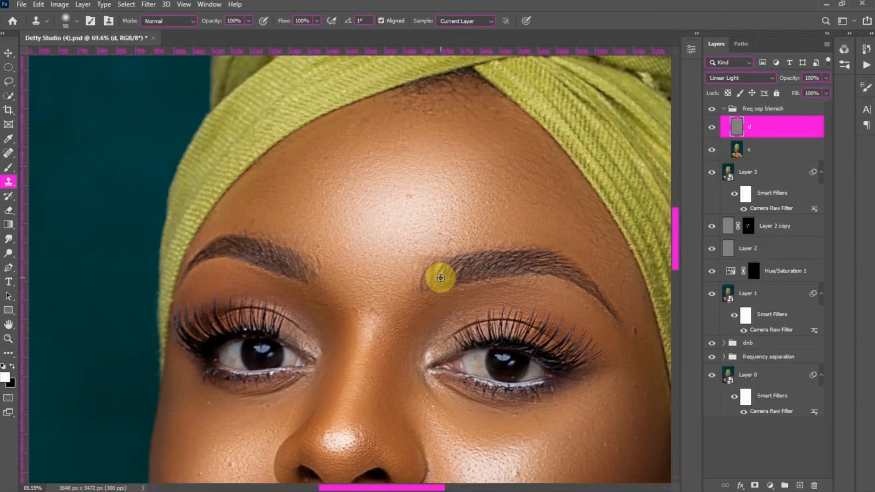
scroll(434, 314, "down", 4)
scroll(453, 321, "down", 1)
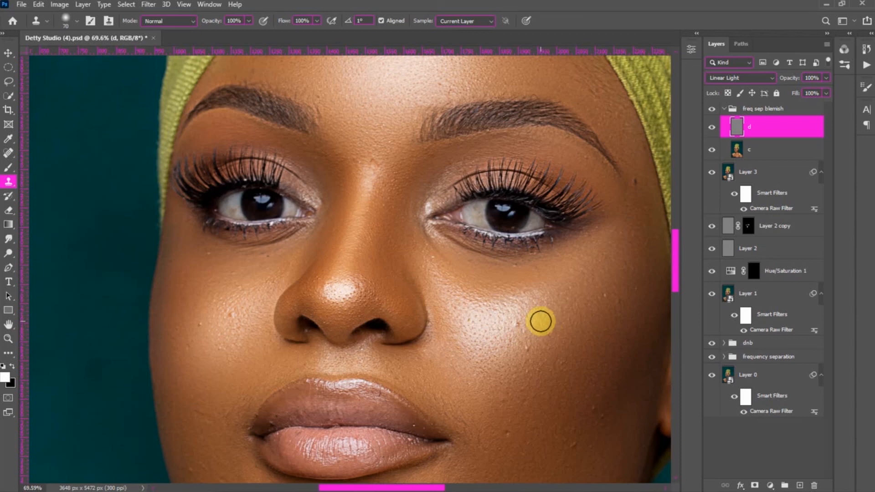
key("bracketleft")
key("bracketleft")
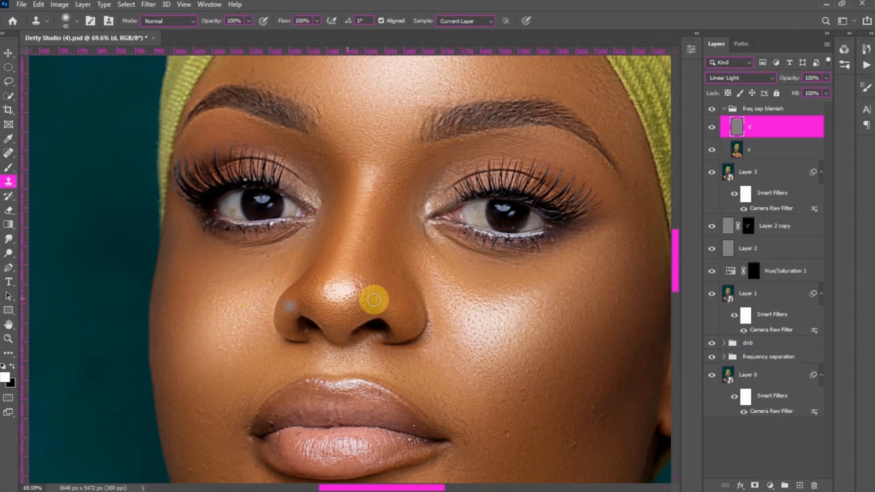
Step: Clone out the remaining small skin blemishes on the lower cheeks and beside the mouth on layer d
scroll(434, 330, "down", 5)
left_click(602, 259)
left_click(574, 286)
left_click(472, 358)
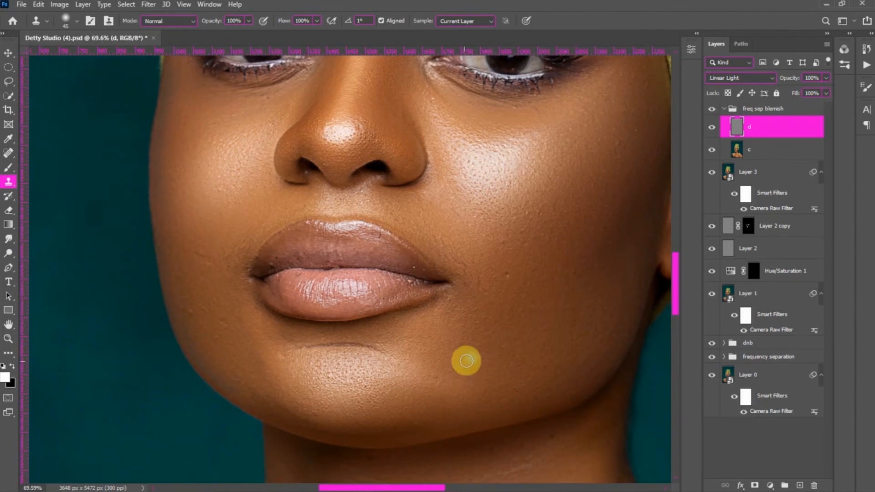
left_click(510, 275)
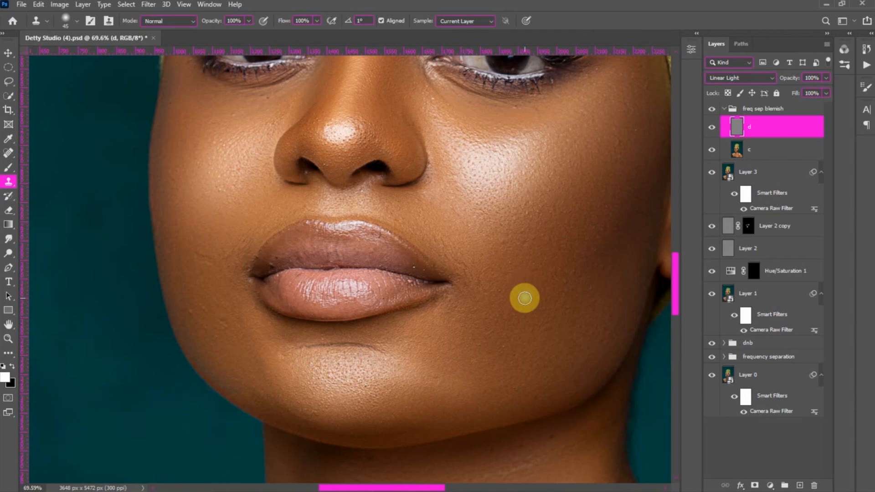
left_click(192, 313)
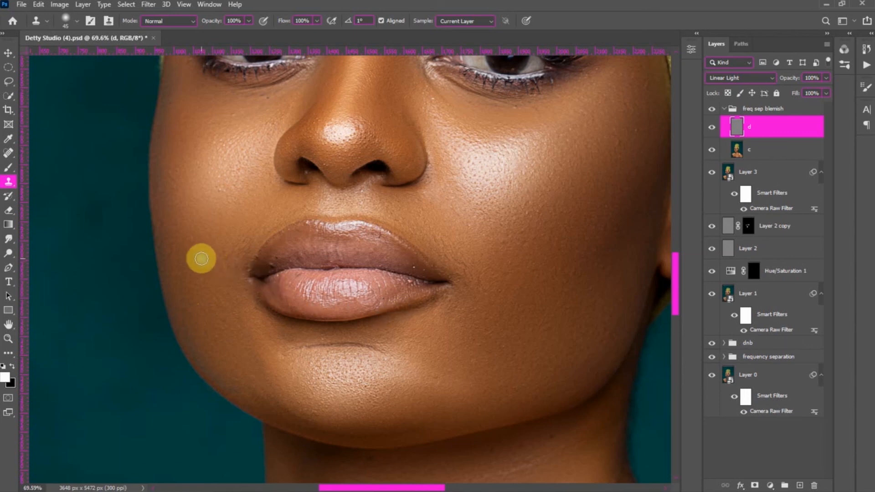
Step: Clone out the dark mole on the neck on layer d using nearby clean skin as the source
scroll(428, 283, "down", 3)
scroll(436, 284, "down", 6)
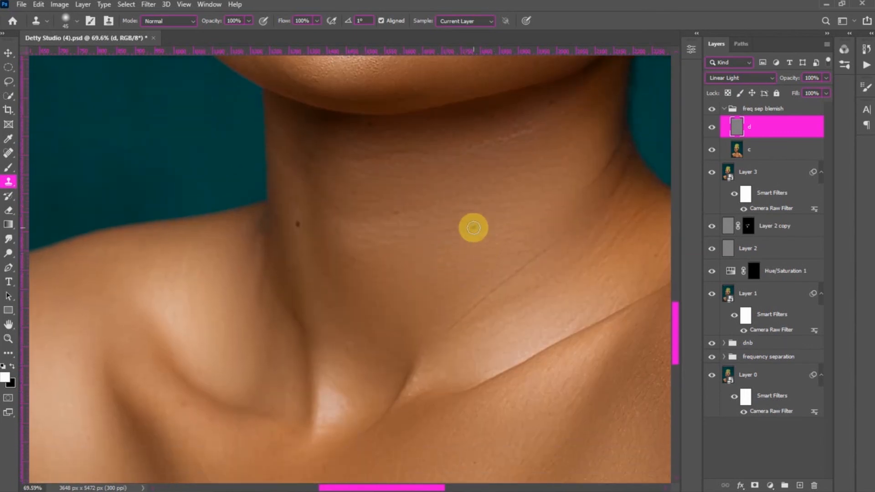
left_click(309, 240, "alt")
left_click(298, 225)
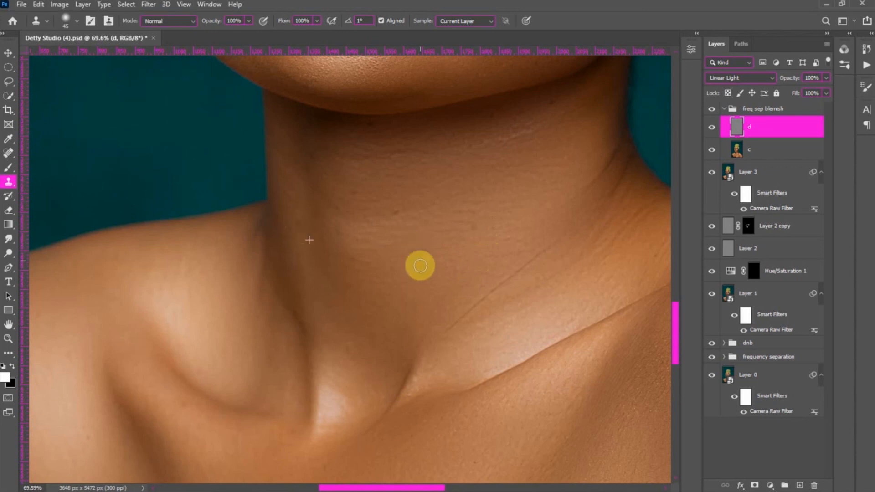
scroll(420, 266, "down", 8)
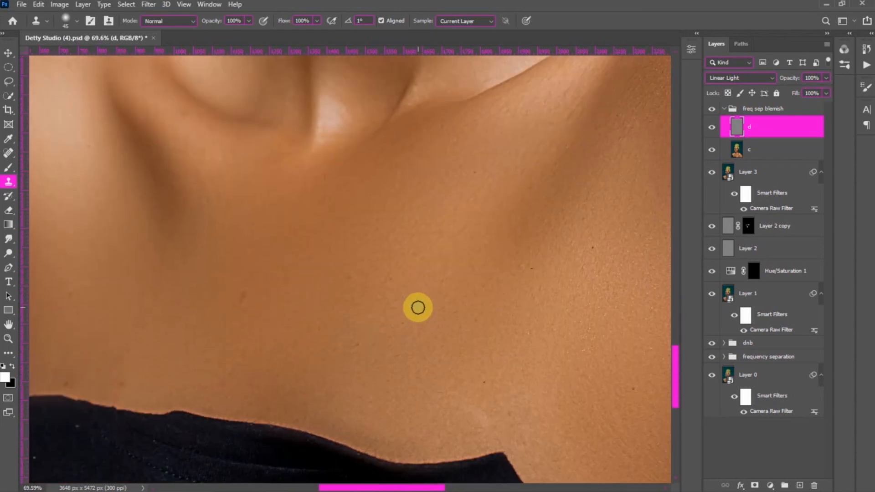
Step: Review the cleaned skin on the whole portrait and collapse the freq sep blemish group
key("ctrl+0")
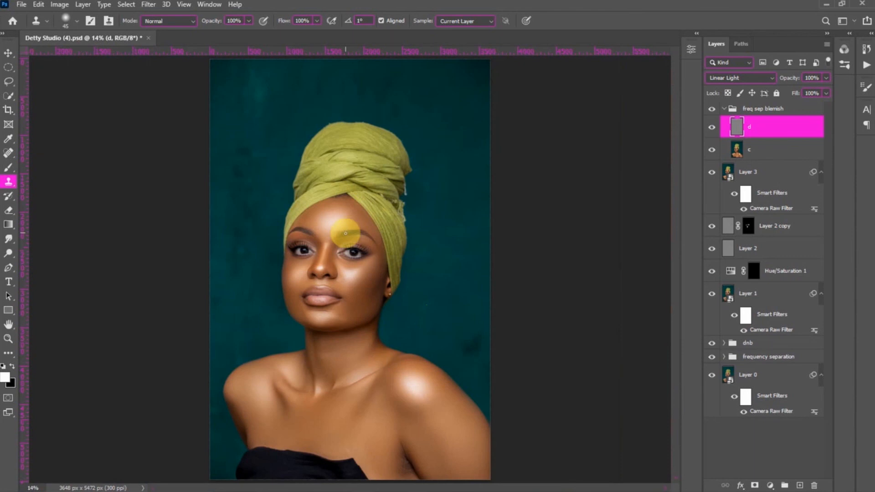
scroll(346, 240, "up", 3)
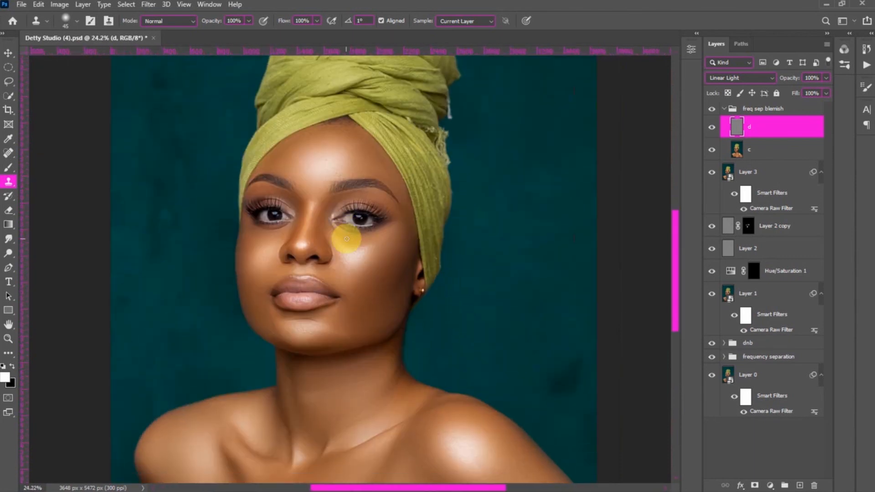
scroll(346, 239, "down", 1)
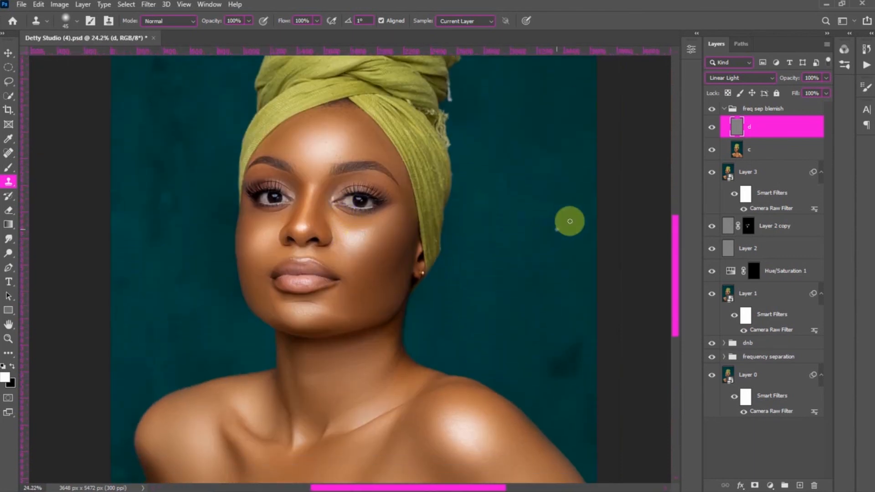
left_click(723, 111)
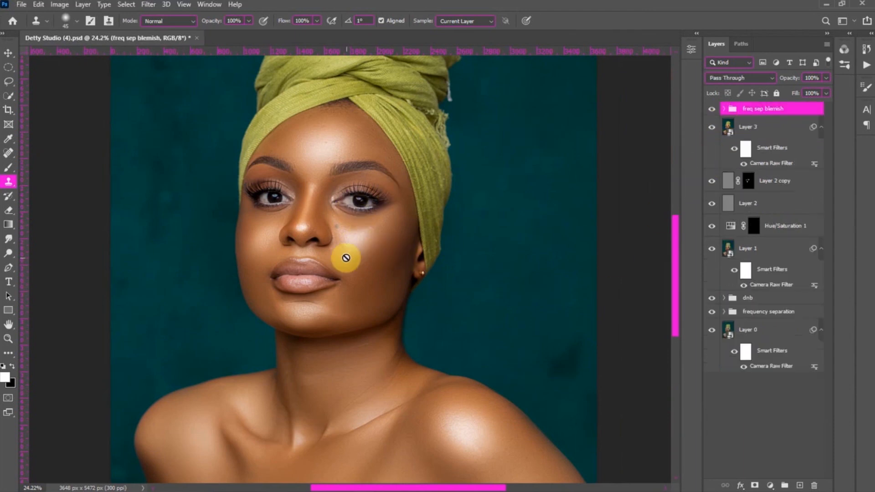
Step: Compare the retouched portrait with Layer 0 shown alone, with and without its Camera Raw smart filter
left_click(712, 333, "alt")
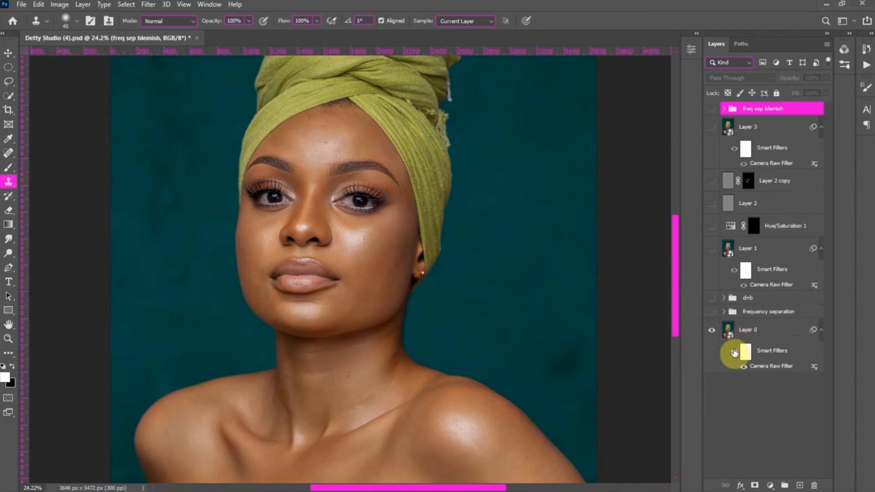
left_click(734, 351)
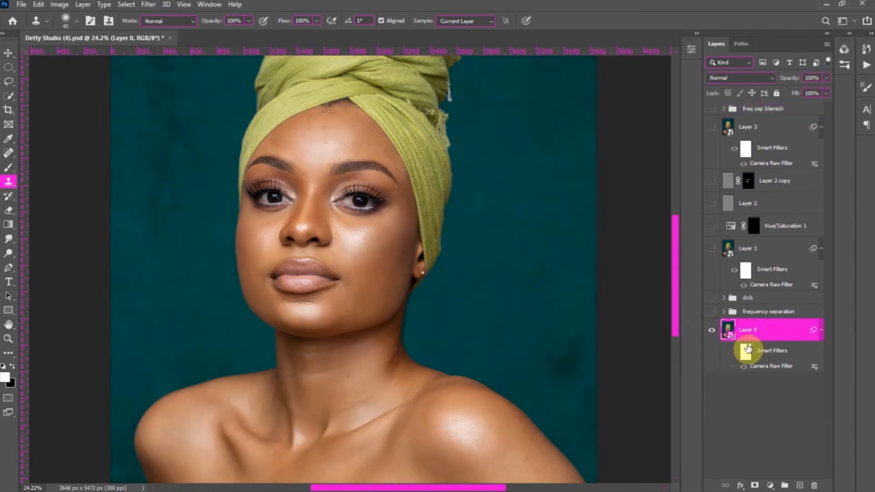
left_click(734, 352)
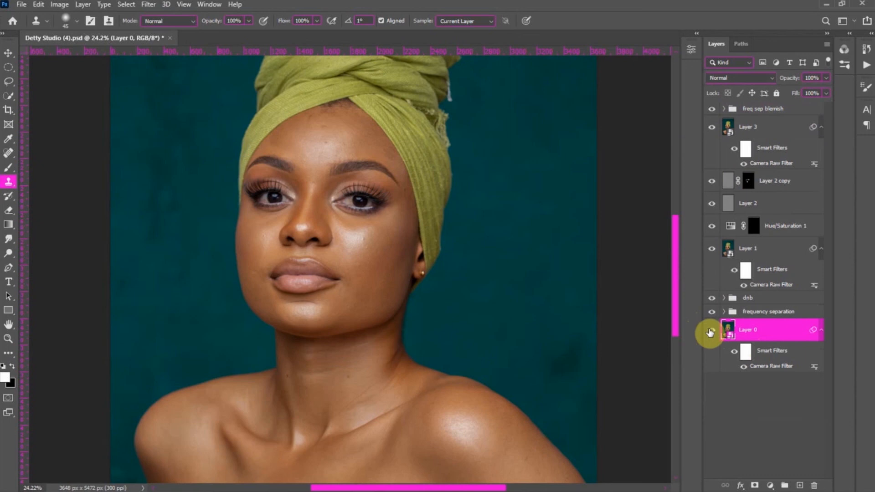
left_click(711, 331, "alt")
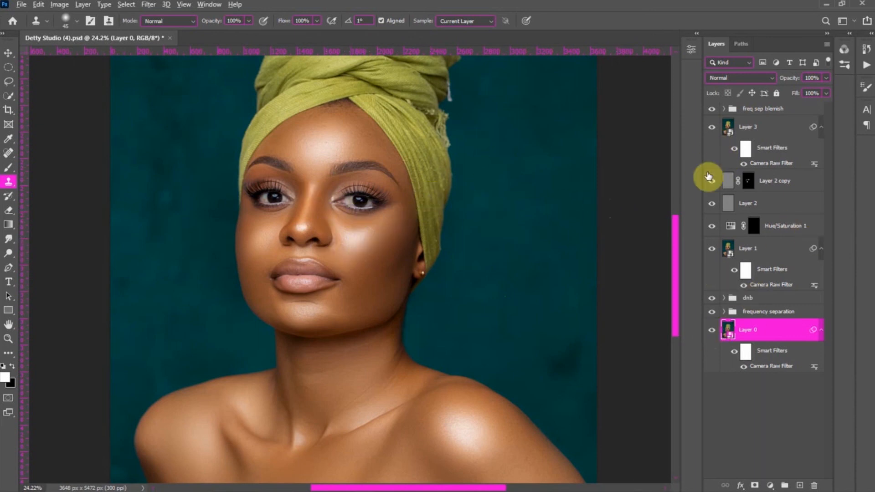
left_click(711, 331, "alt")
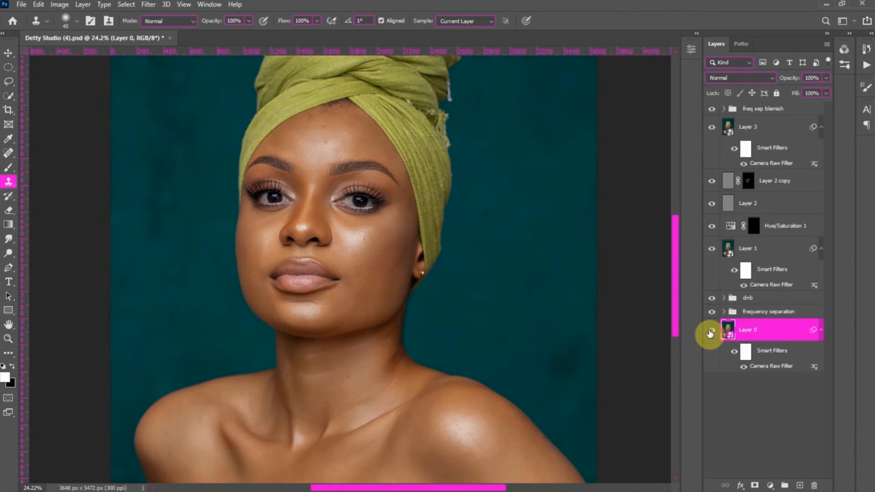
left_click(711, 334, "alt")
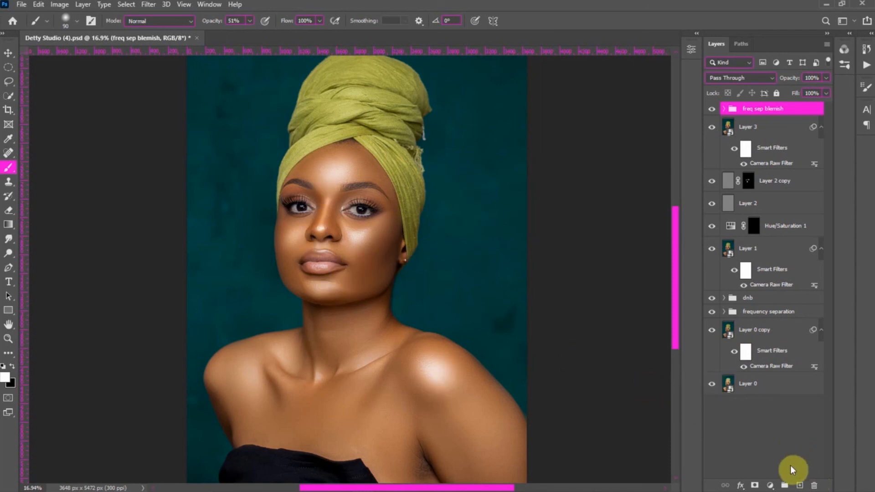
Step: Add a Selective Color adjustment above the freq sep blemish group with Reds set to Cyan -31% and Yellow +17%
left_click(771, 486)
left_click(782, 476)
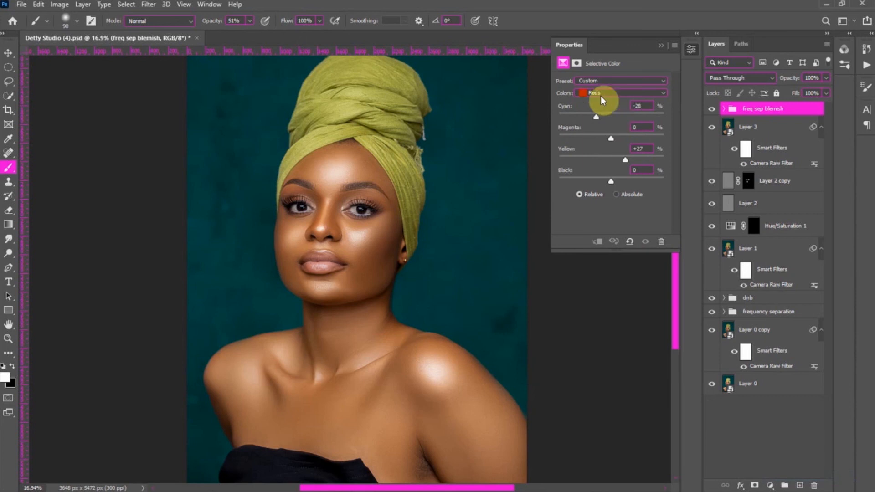
left_click(613, 94)
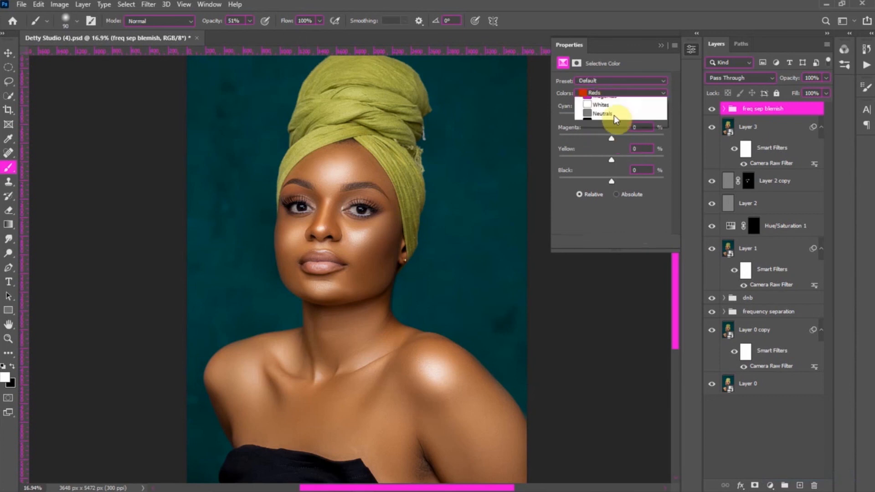
left_click(623, 103)
left_click_drag(610, 117, 596, 122)
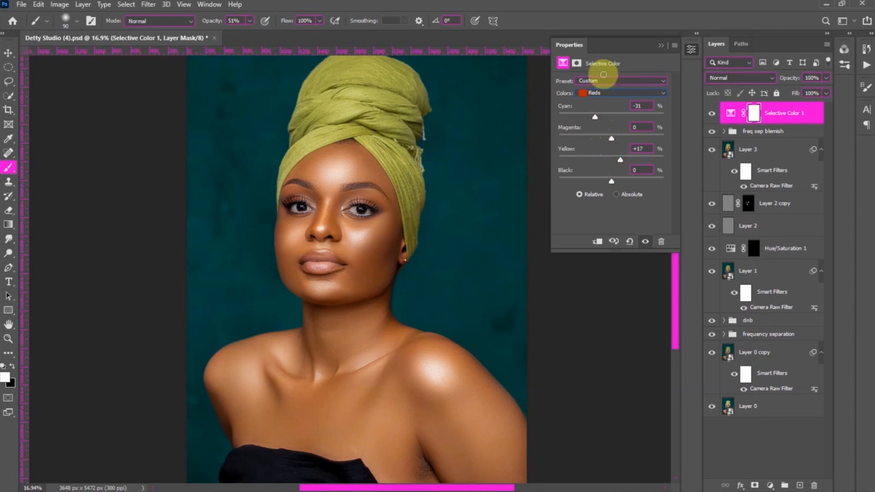
left_click(659, 45)
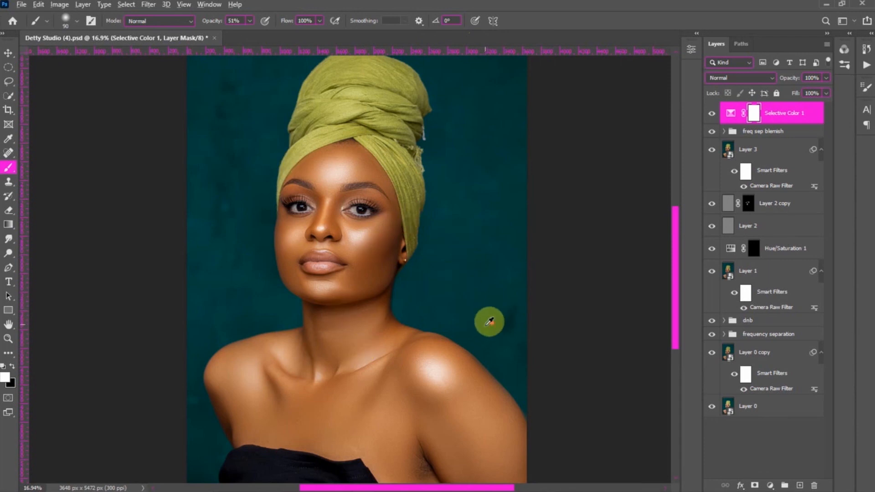
Step: Invert the Selective Color 1 mask to black, paint the lips in white at 51% brush opacity and compare the effect on and off
scroll(489, 319, "down", 2, "alt")
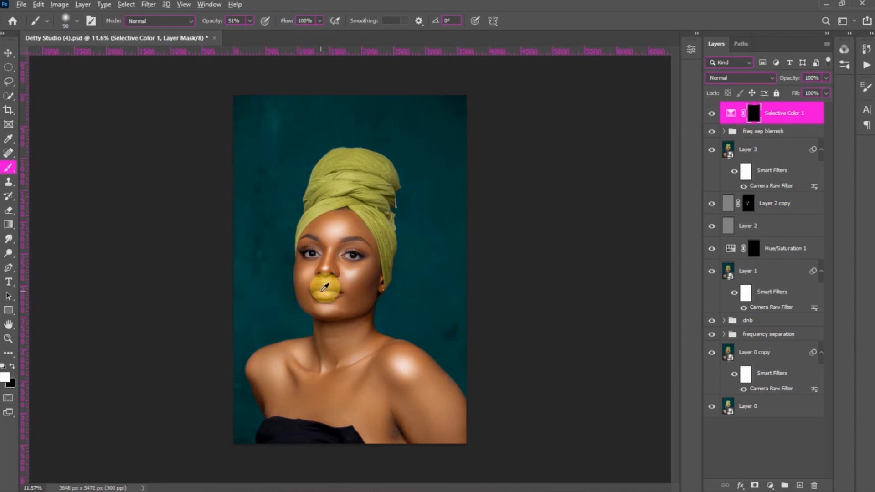
scroll(328, 291, "up", 3)
scroll(331, 287, "up", 3)
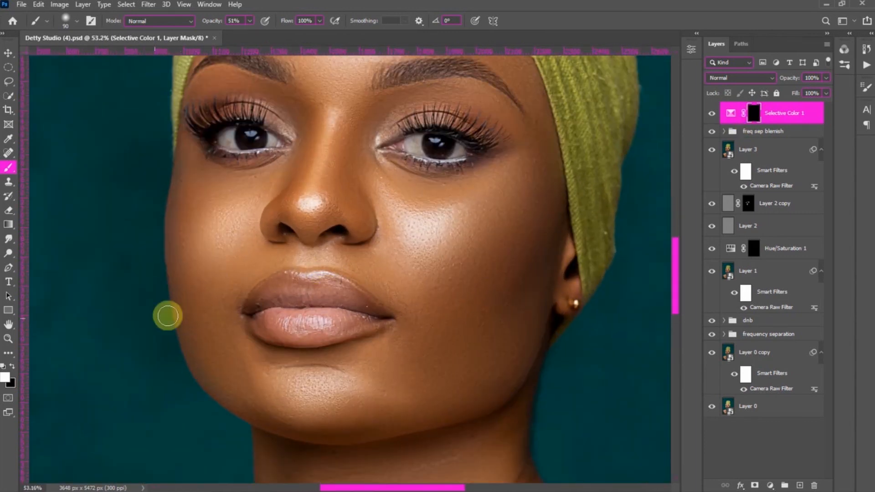
mouse_move(261, 304)
left_mouse_down()
mouse_move(303, 290)
mouse_move(364, 299)
mouse_move(273, 305)
mouse_move(291, 315)
mouse_move(277, 336)
mouse_move(270, 328)
mouse_move(292, 320)
mouse_move(330, 318)
mouse_move(310, 334)
mouse_move(359, 323)
mouse_move(315, 323)
mouse_move(343, 296)
mouse_move(299, 290)
mouse_move(267, 305)
mouse_move(325, 291)
mouse_move(268, 313)
mouse_move(287, 290)
mouse_move(267, 300)
mouse_move(316, 293)
mouse_move(362, 312)
mouse_move(335, 313)
mouse_move(359, 317)
mouse_move(341, 311)
mouse_move(324, 327)
mouse_move(284, 336)
mouse_move(311, 319)
mouse_move(275, 315)
mouse_move(362, 312)
left_mouse_up()
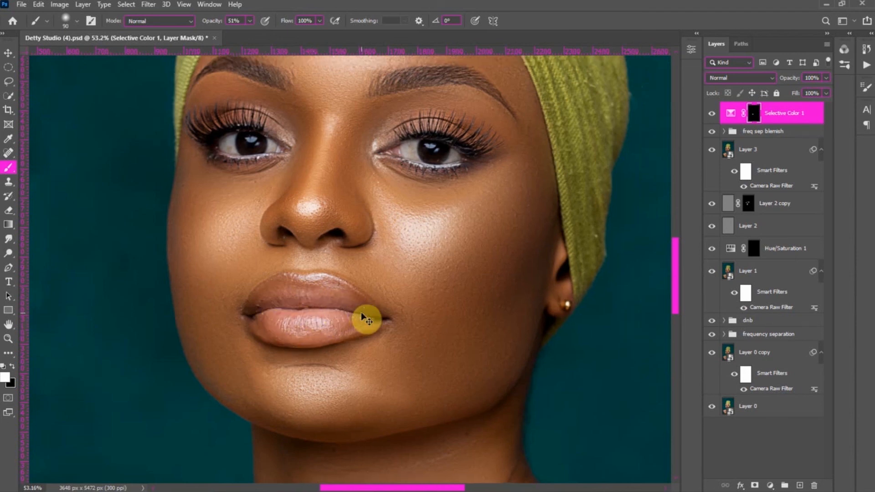
key("ctrl+0")
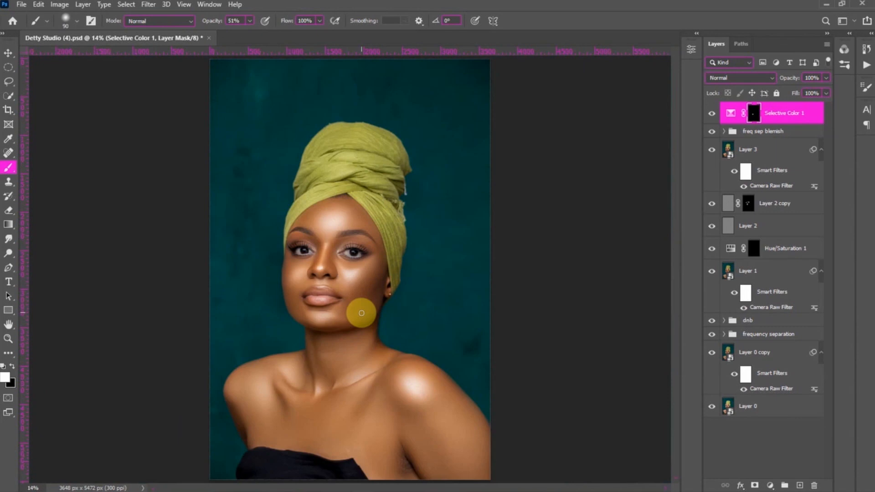
left_click(712, 114)
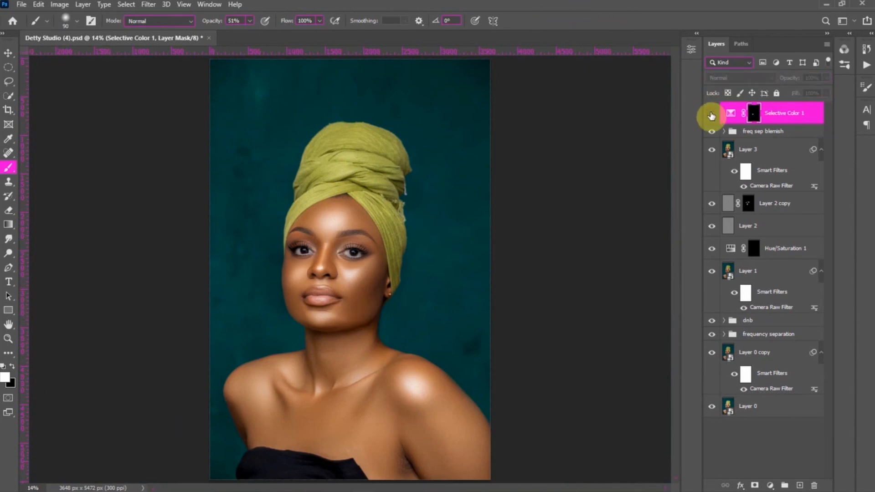
left_click(711, 115)
Step: Fine-tune the Reds in Selective Color 1 and set the Yellows to Cyan -12%
double_click(742, 115)
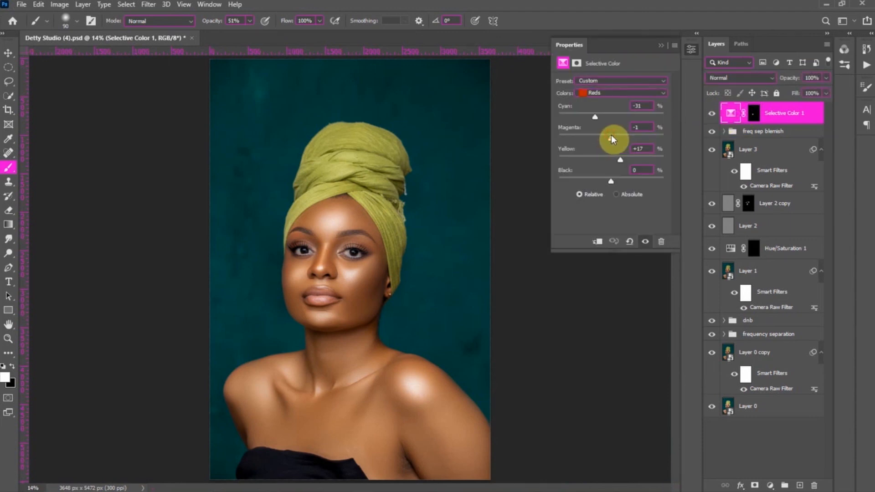
left_click_drag(614, 135, 588, 120)
left_click(609, 92)
left_click(617, 112)
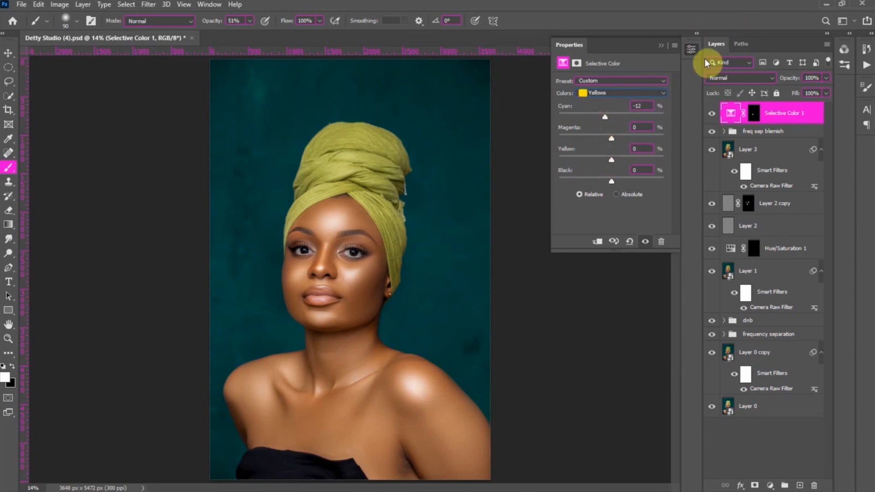
left_click(661, 45)
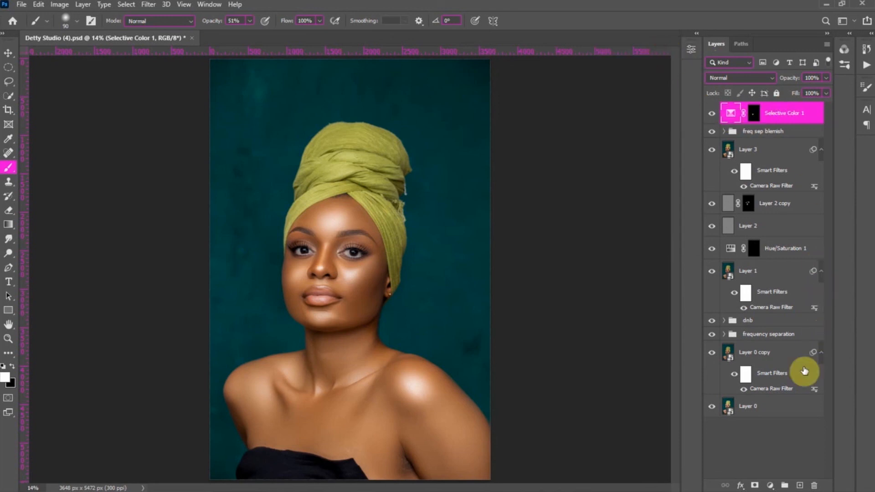
Step: Add a second Selective Color adjustment on top with Reds set to Cyan -11% and Yellow +14%
left_click(770, 485)
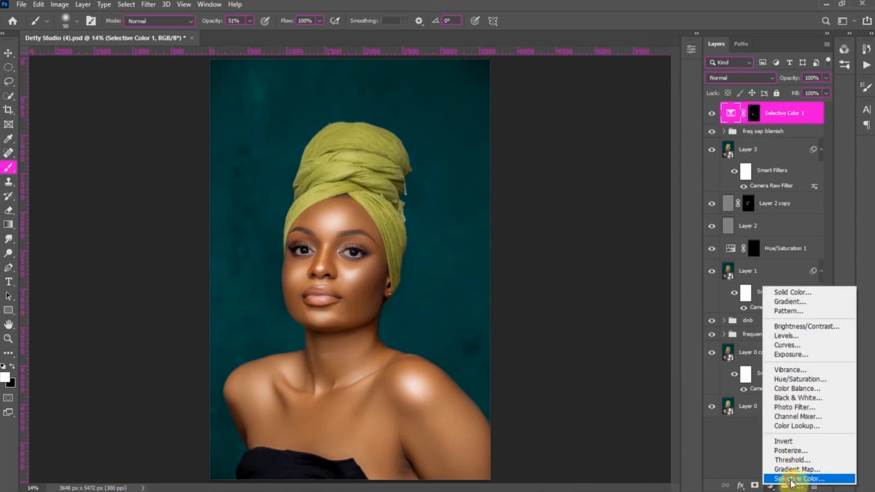
left_click(795, 478)
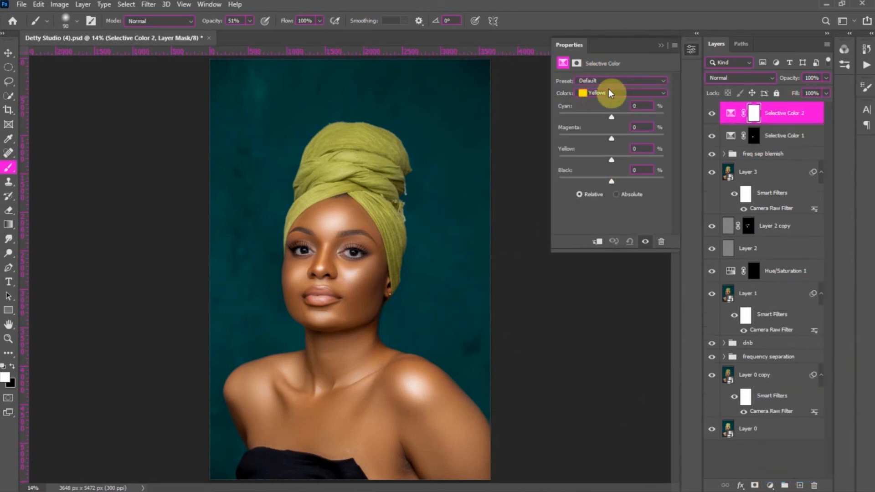
left_click(609, 92)
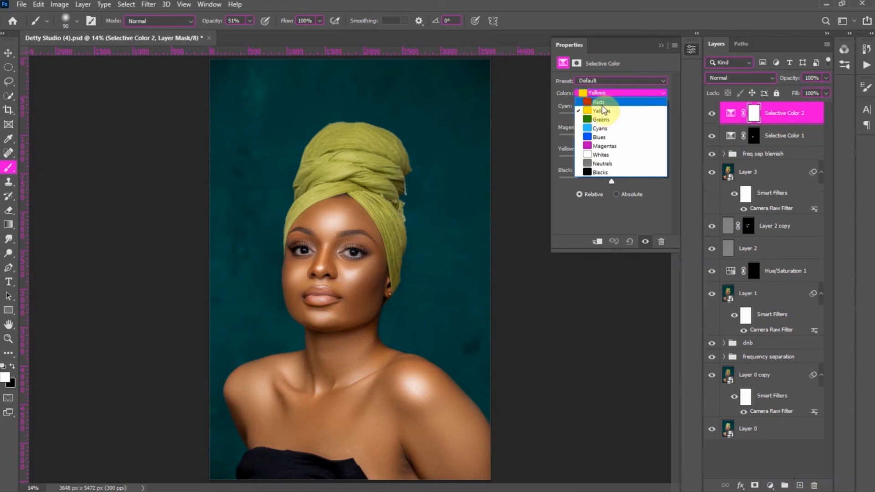
left_click(597, 102)
left_click_drag(611, 115, 601, 120)
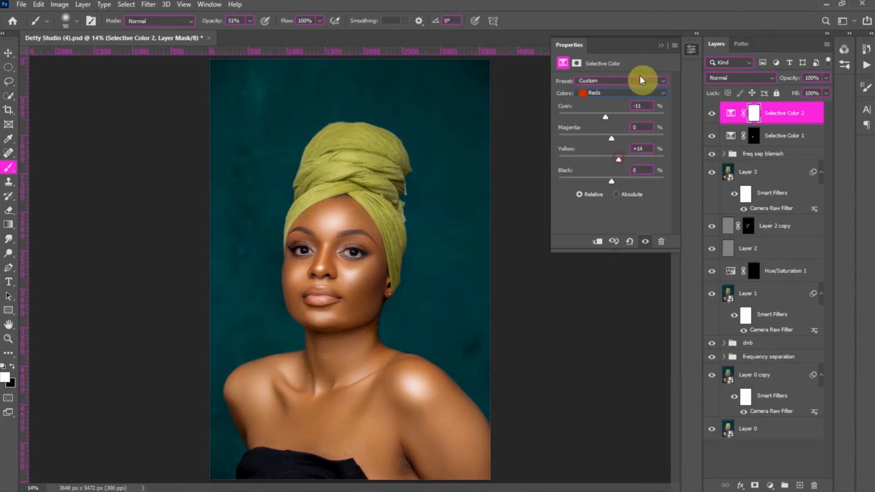
left_click(660, 45)
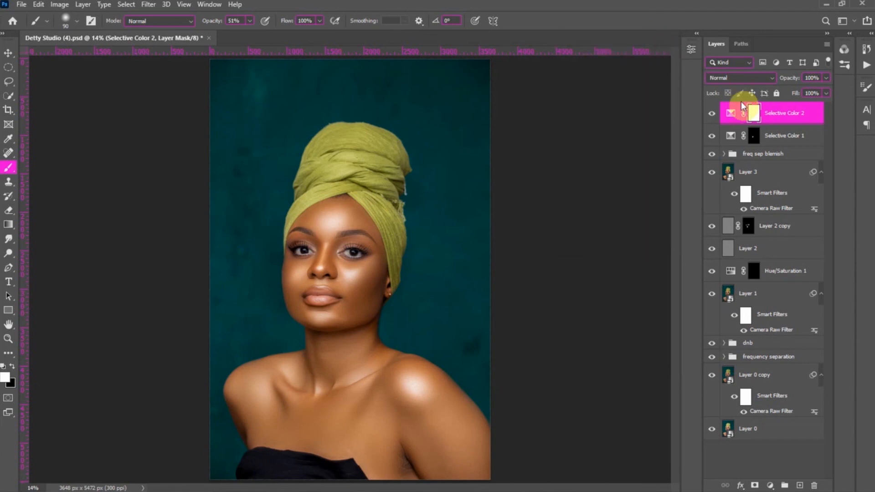
Step: Compare the image with and without Selective Color 2 and reduce its layer opacity to 83%
left_click(712, 117)
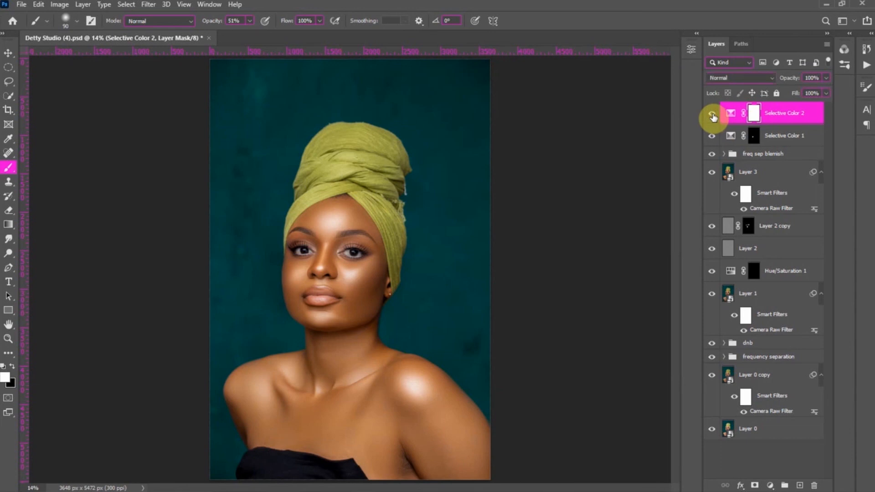
left_click(713, 117)
left_click(713, 117)
left_click(827, 77)
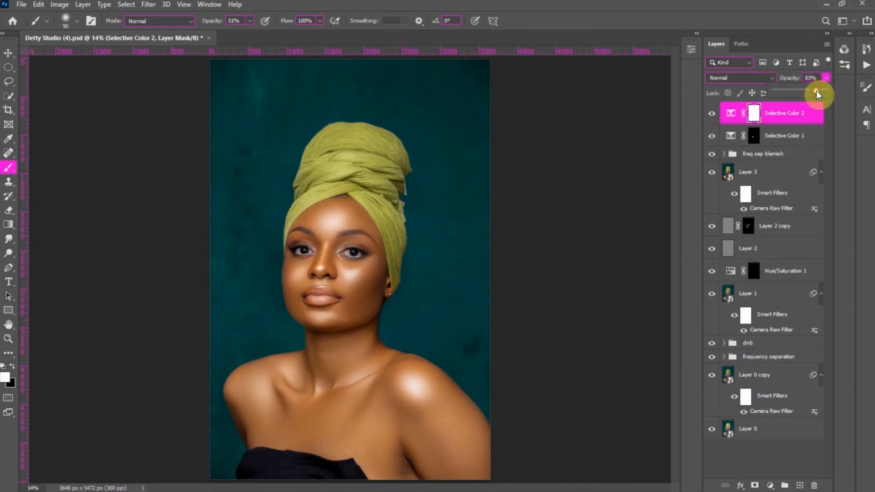
left_click(825, 80)
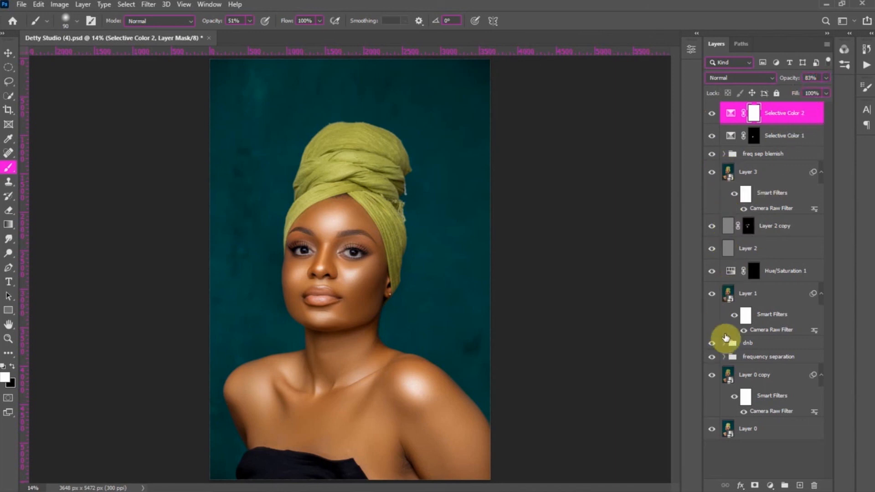
Step: Compare the finished edit with the original by toggling every layer above Layer 0
left_click(712, 431, "alt")
left_click(712, 431, "alt")
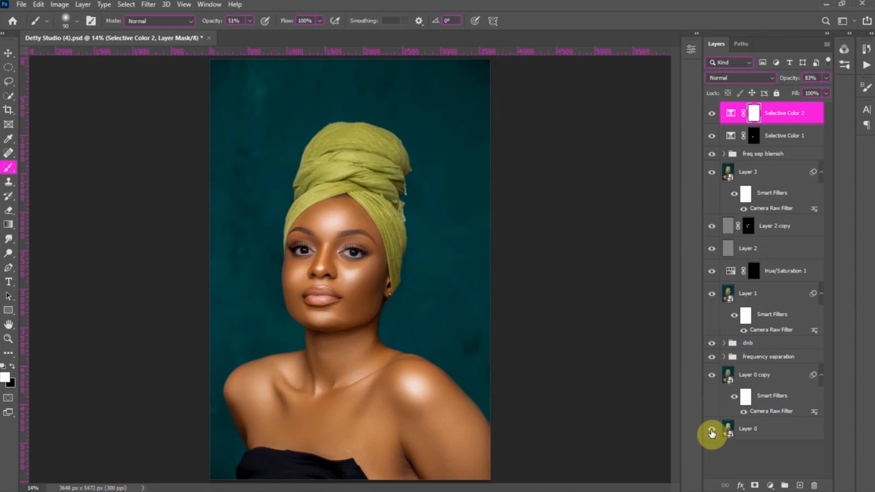
left_click(712, 432, "alt")
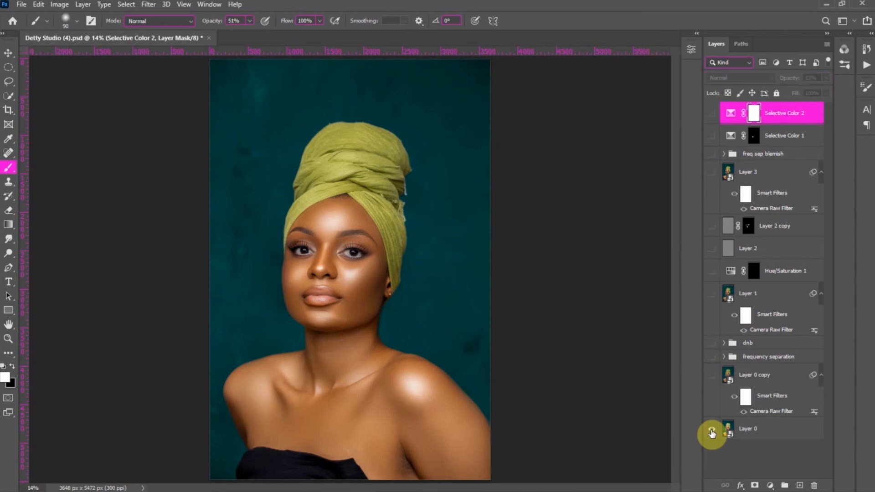